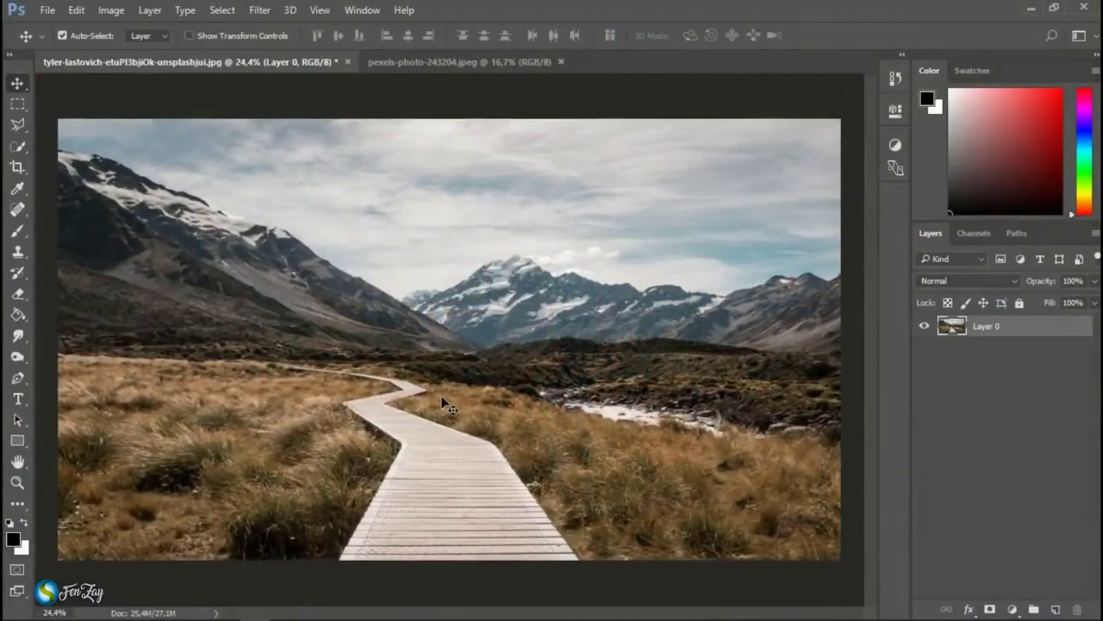
Select the hand and lens with Quick Selection and mask out the sky background
scroll(445, 405, "down", 1)
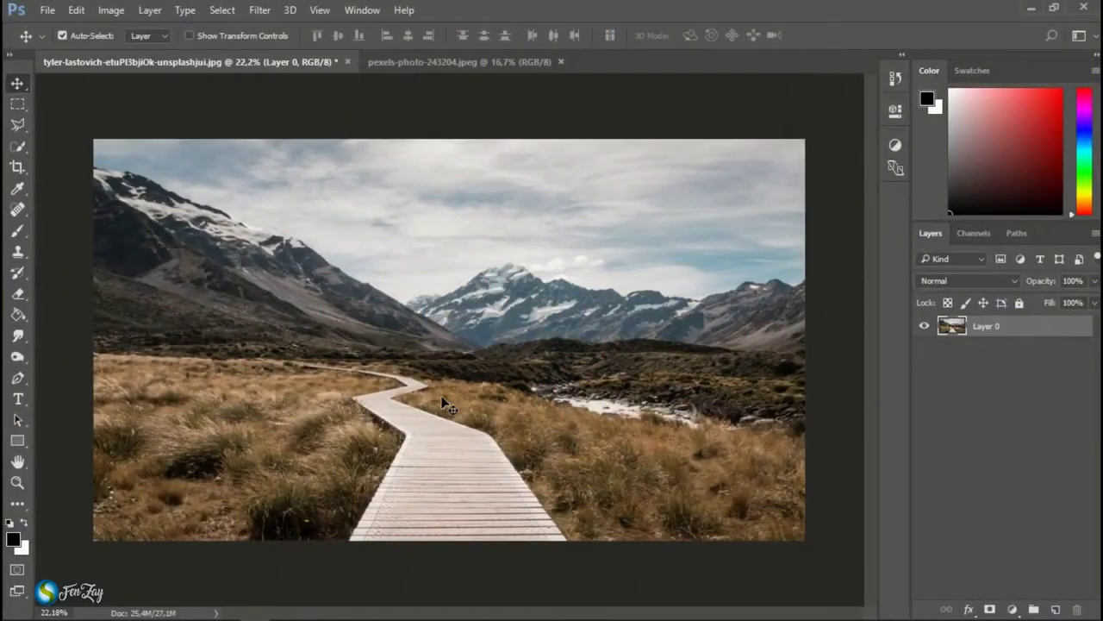
scroll(446, 405, "down", 1)
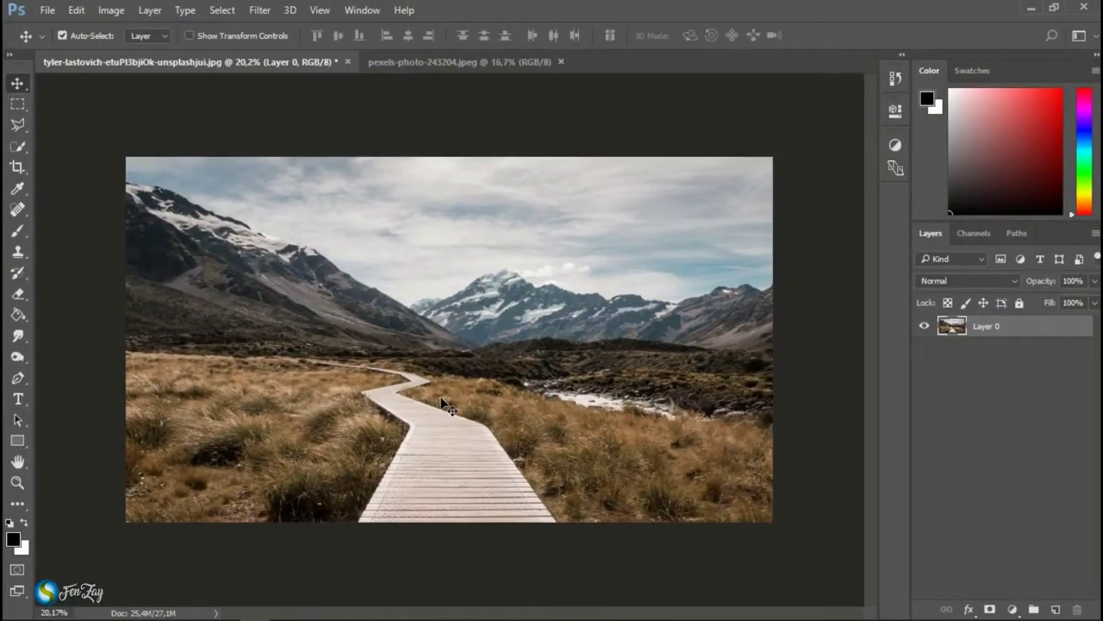
left_click(484, 57)
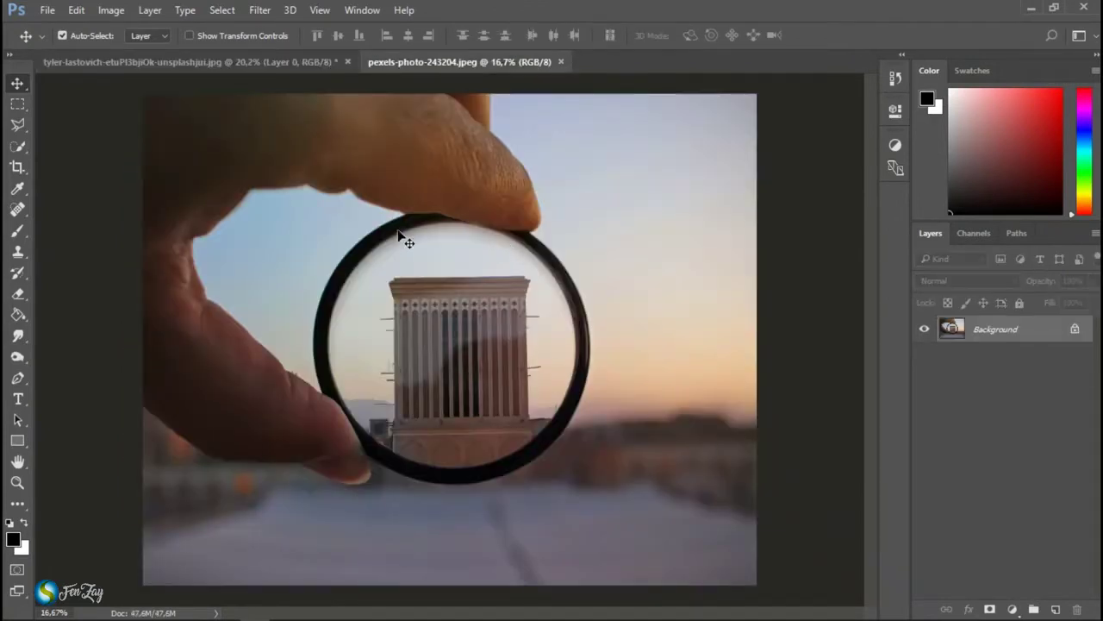
scroll(280, 321, "down", 1)
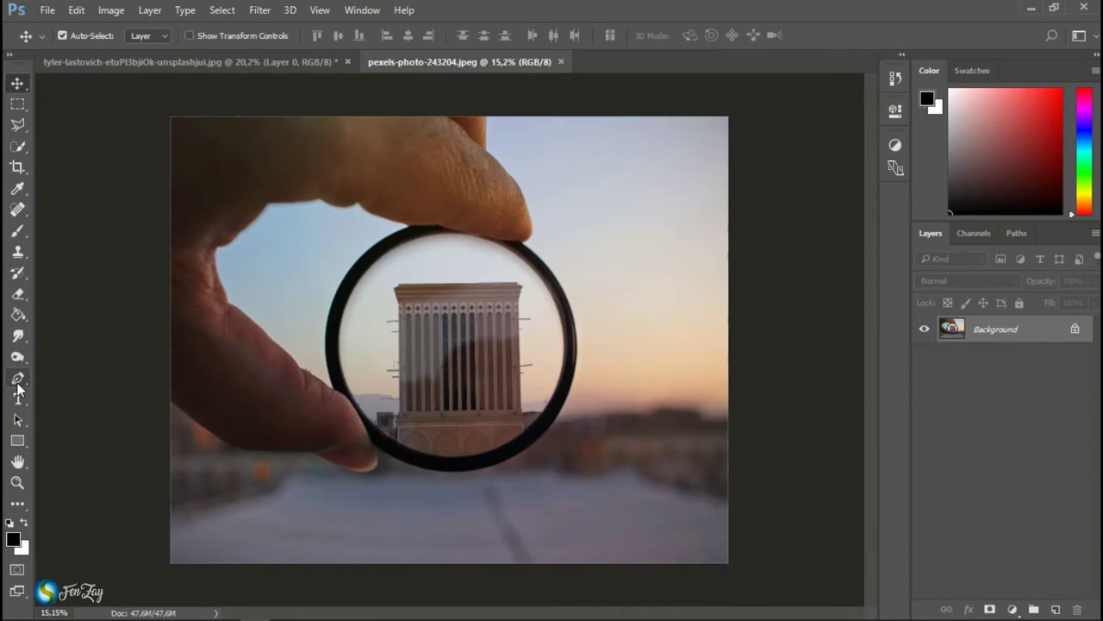
left_click(16, 147)
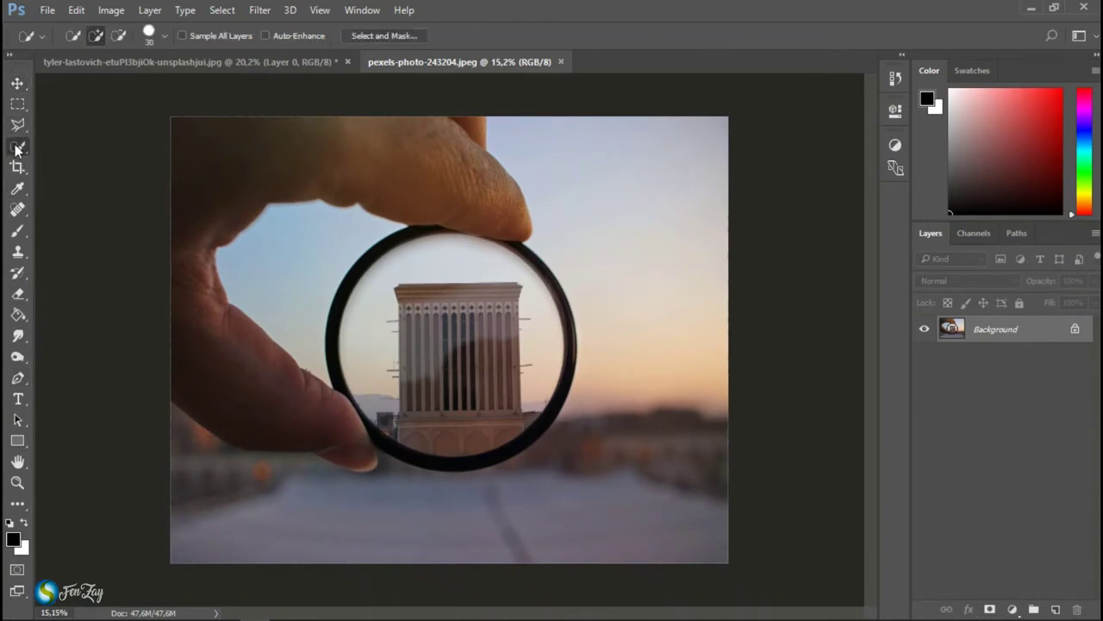
scroll(424, 157, "up", 1)
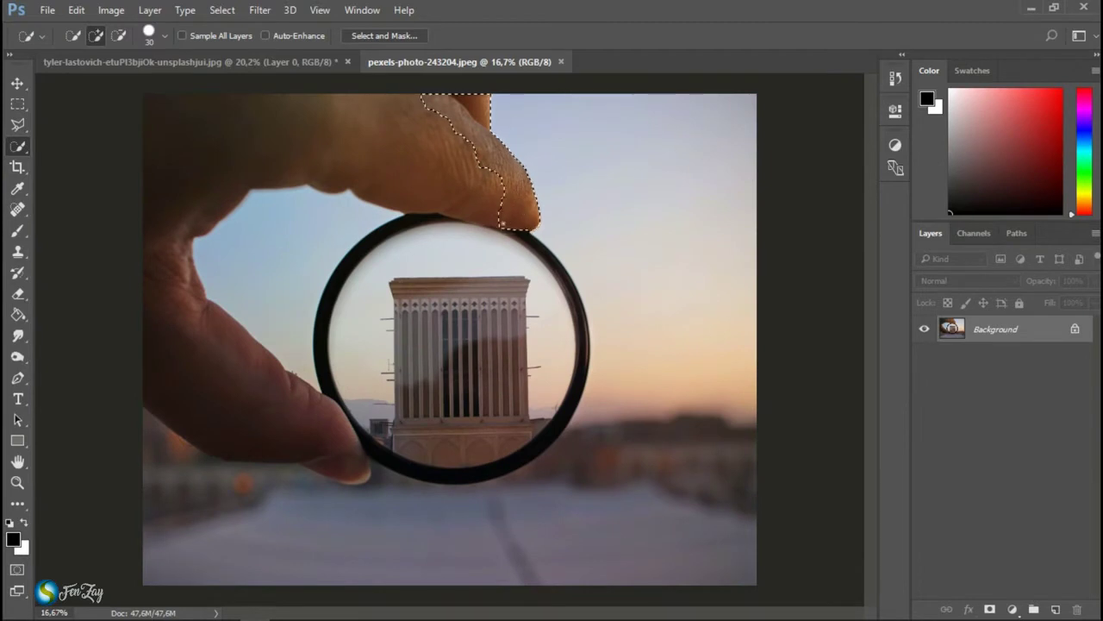
left_click_drag(524, 216, 207, 216)
left_click_drag(537, 232, 515, 443)
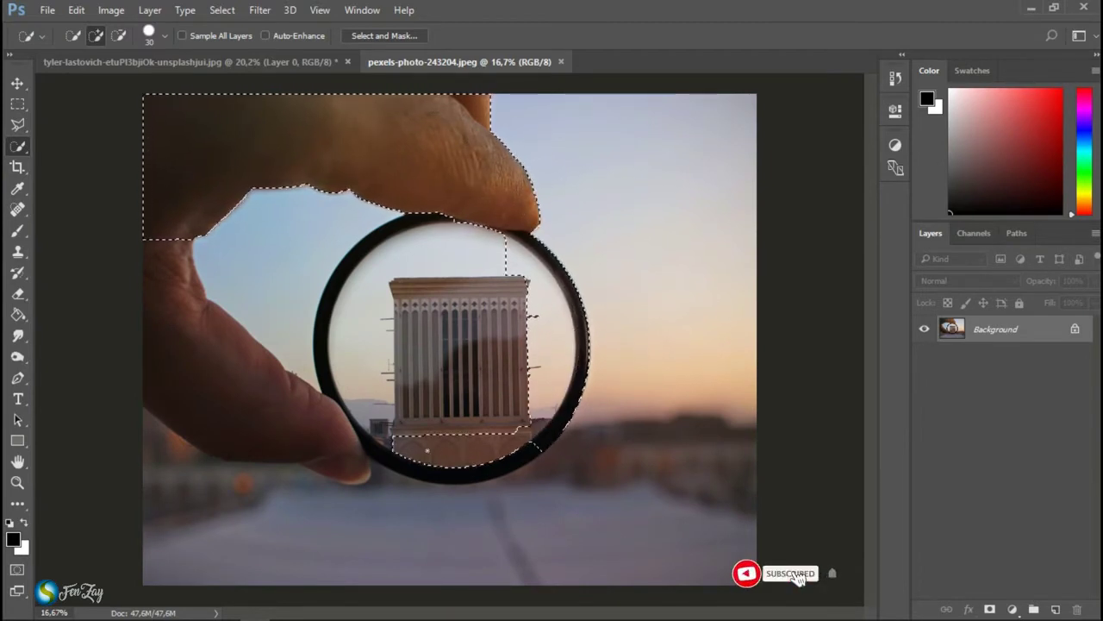
mouse_move(516, 442)
left_mouse_down()
mouse_move(425, 353)
mouse_move(284, 430)
mouse_move(231, 378)
left_mouse_up()
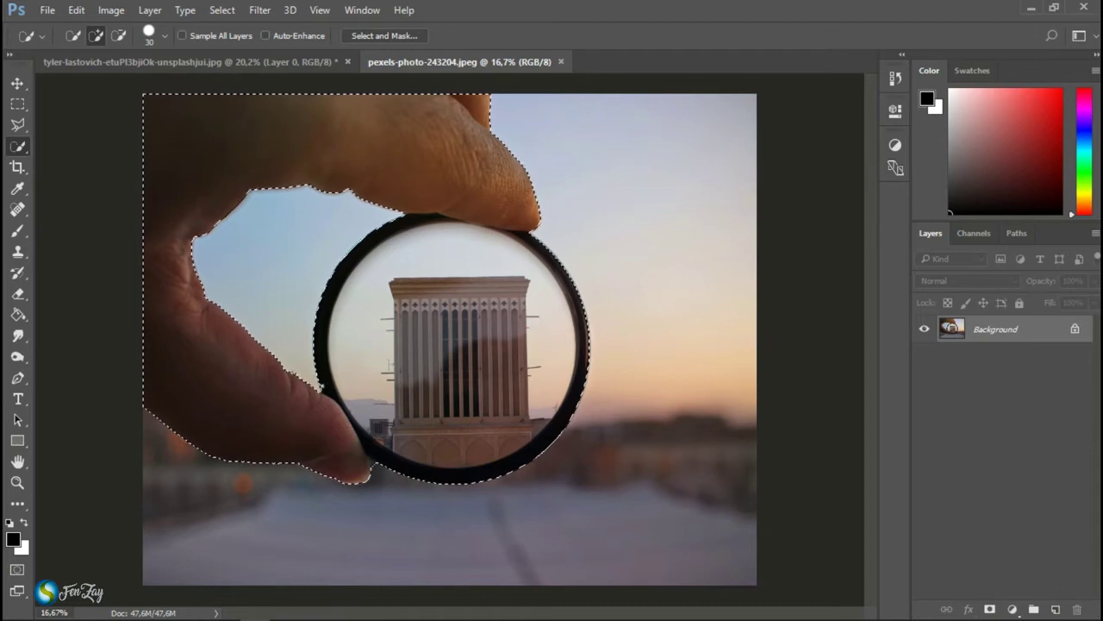
left_click(991, 609)
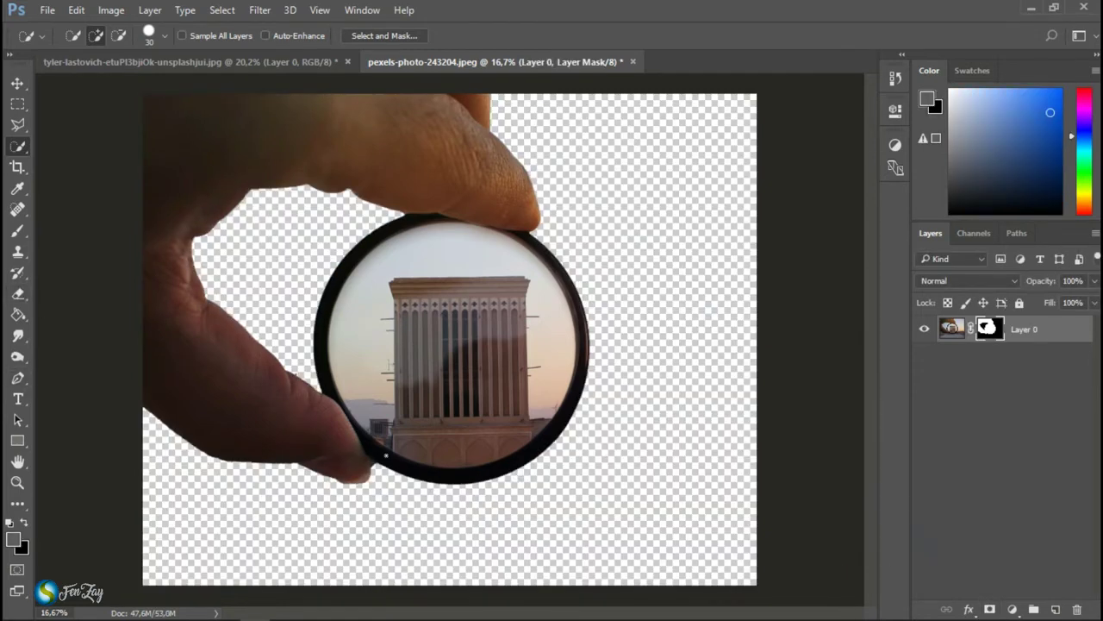
Outline the fingertip with the Polygonal Lasso to clean up the mask
scroll(95, 336, "up", 2)
scroll(116, 382, "up", 2)
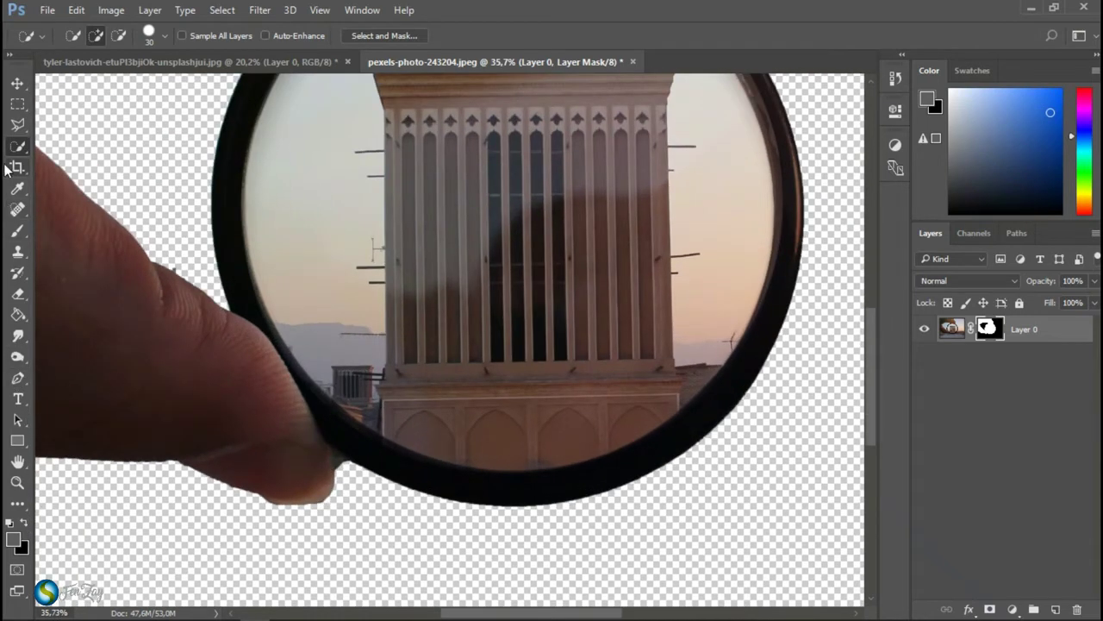
left_click(17, 125)
scroll(277, 510, "up", 2)
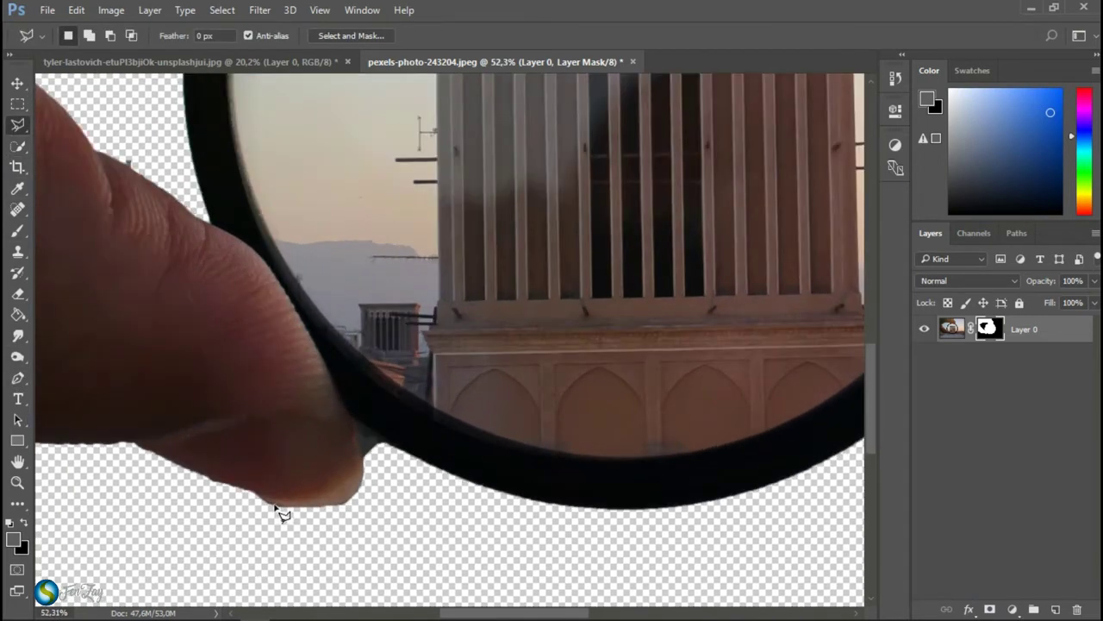
left_click(277, 507)
left_click(363, 454)
left_click(396, 449)
left_click(346, 542)
left_click(253, 533)
left_click(242, 511)
left_click(277, 508)
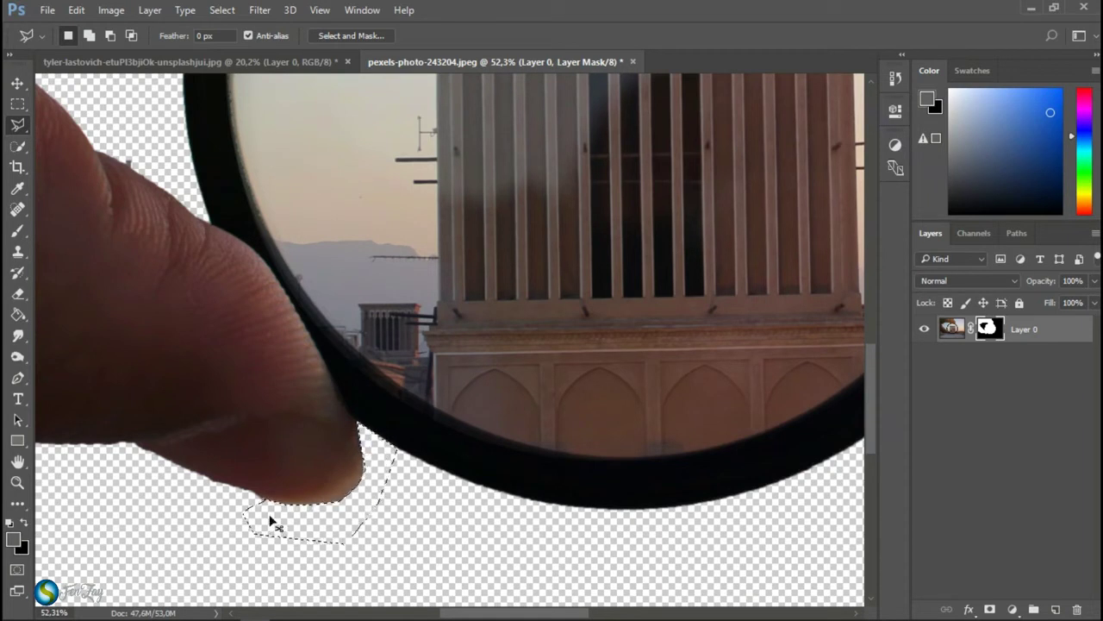
Drag the hand-and-lens layer into the boardwalk photo
scroll(270, 521, "down", 1)
scroll(274, 527, "down", 1)
scroll(279, 535, "down", 1)
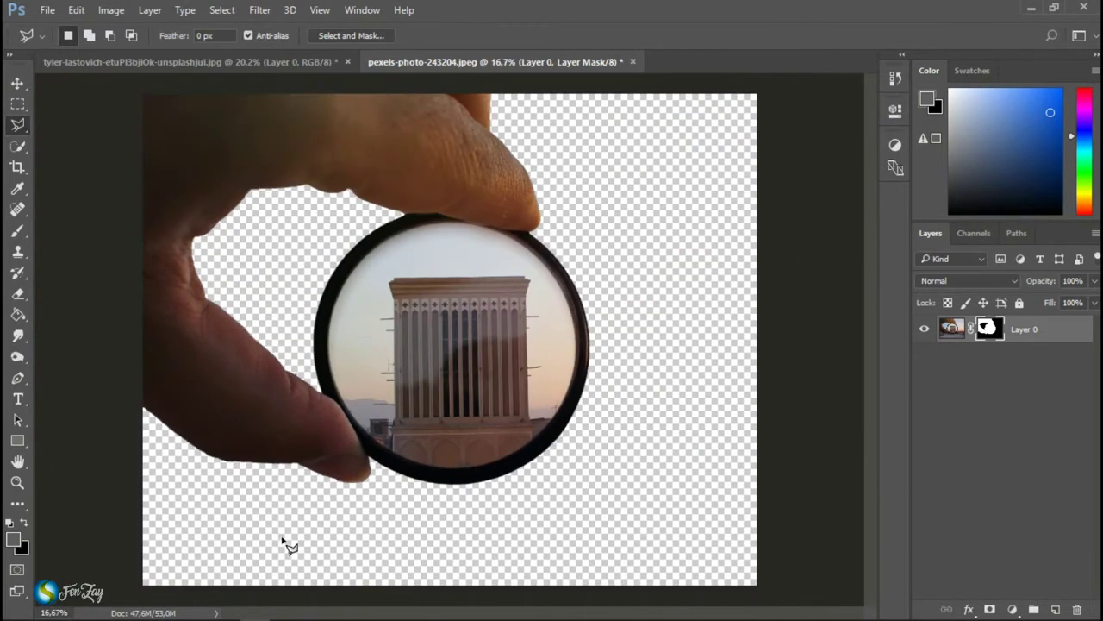
left_click(17, 82)
left_click_drag(380, 182, 380, 289)
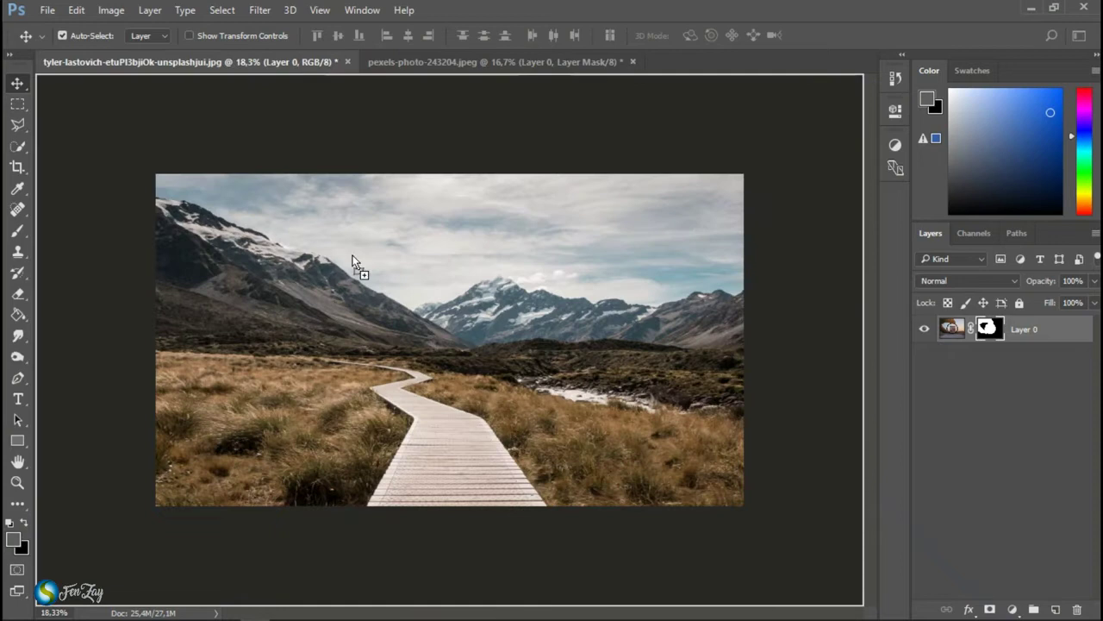
Shrink the hand-and-lens layer to about 69% and stretch it to about 87% width
key("ctrl+t")
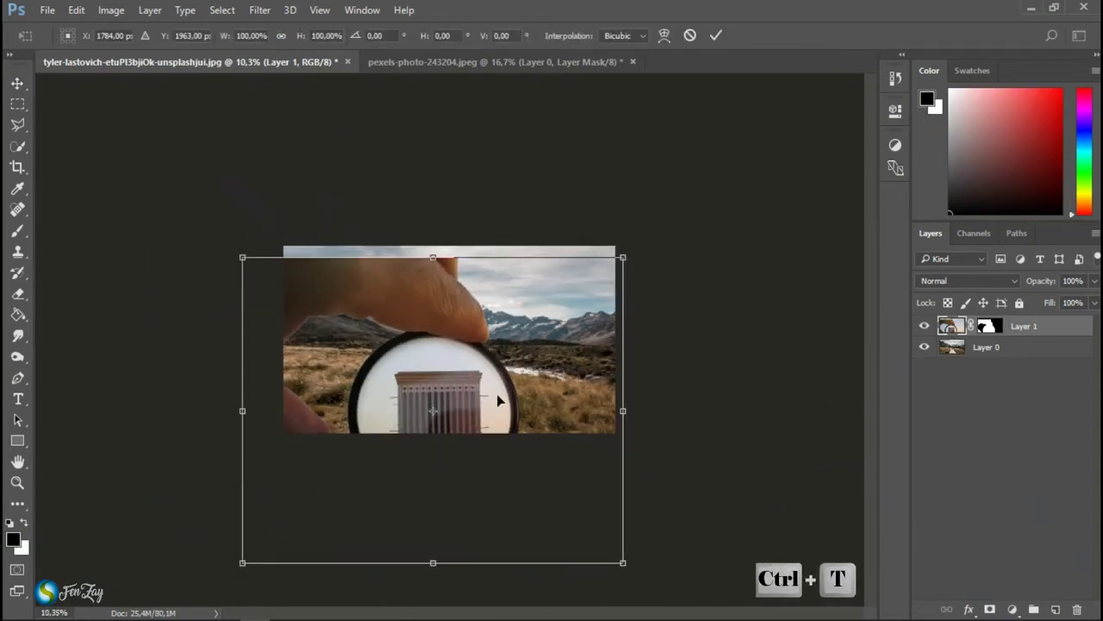
mouse_move(626, 563)
left_mouse_down()
mouse_move(569, 493)
mouse_move(537, 473)
left_mouse_up()
scroll(478, 402, "up", 3)
left_click_drag(519, 378, 588, 358)
mouse_move(690, 555)
left_mouse_down()
mouse_move(646, 474)
mouse_move(635, 482)
left_mouse_up()
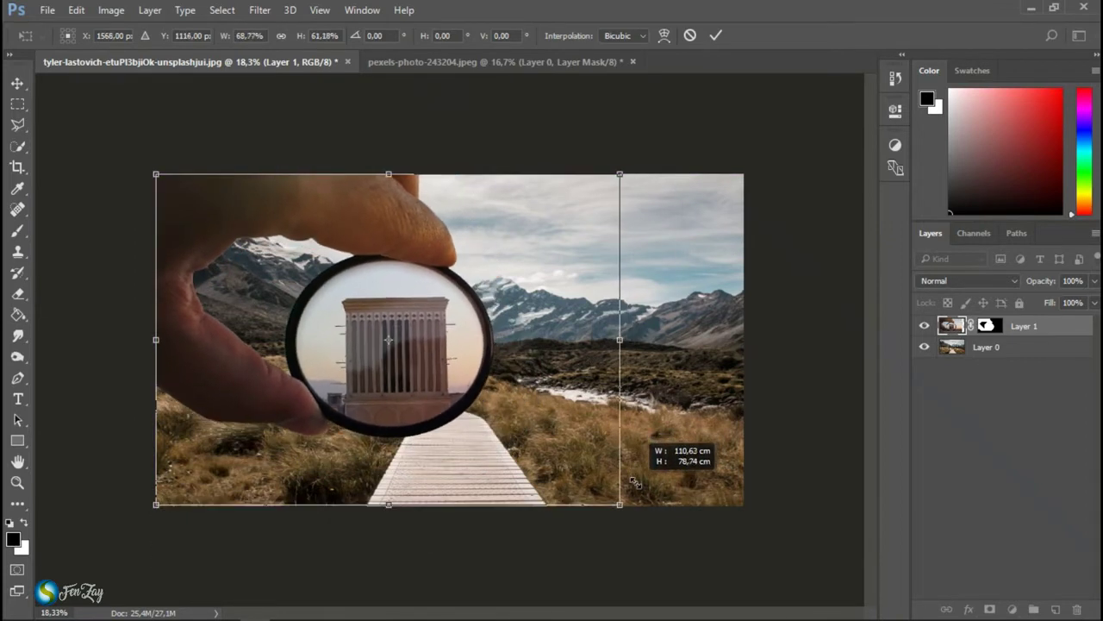
left_click_drag(620, 339, 743, 339)
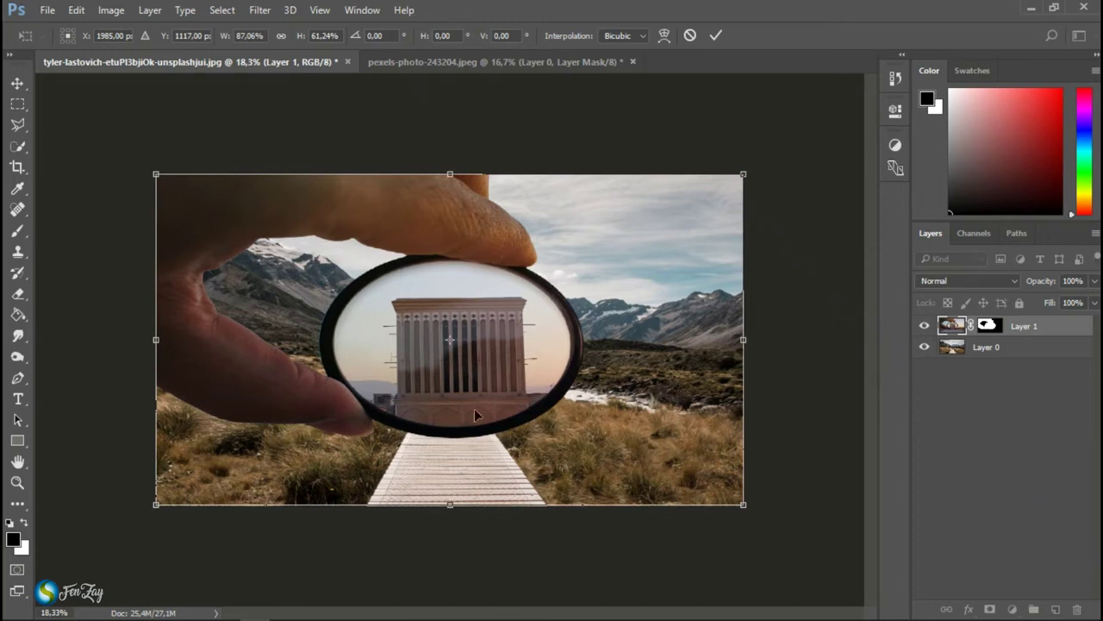
left_click(714, 36)
mouse_move(1044, 284)
left_mouse_down()
mouse_move(1018, 297)
mouse_move(1056, 295)
left_mouse_up()
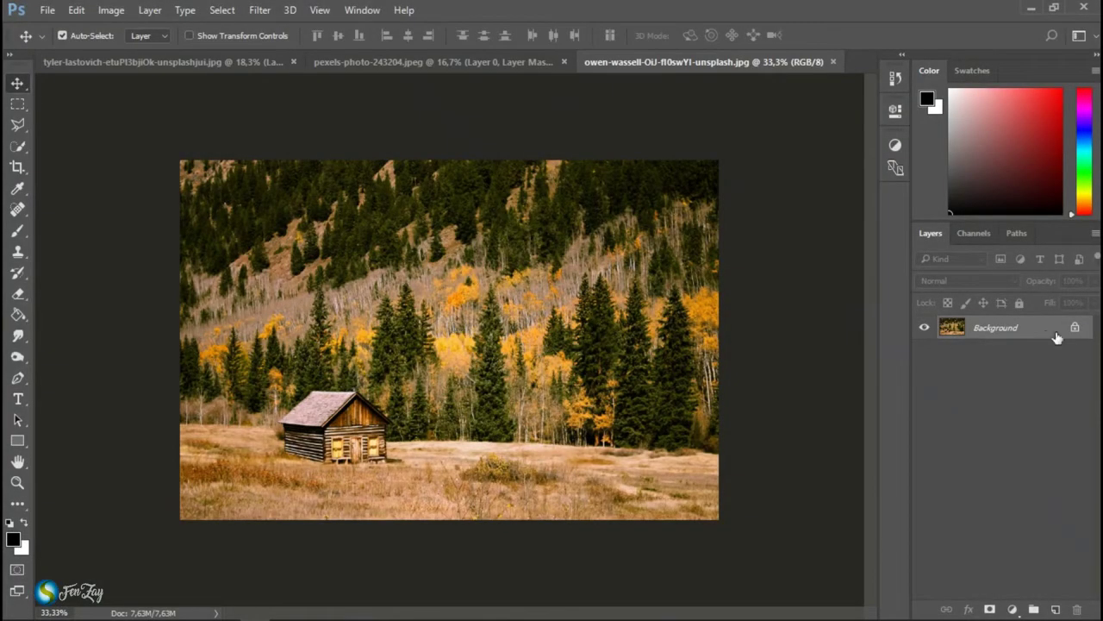
Unlock the cabin background, bring it into the composite, and place it below the hand layer
left_click(1076, 329)
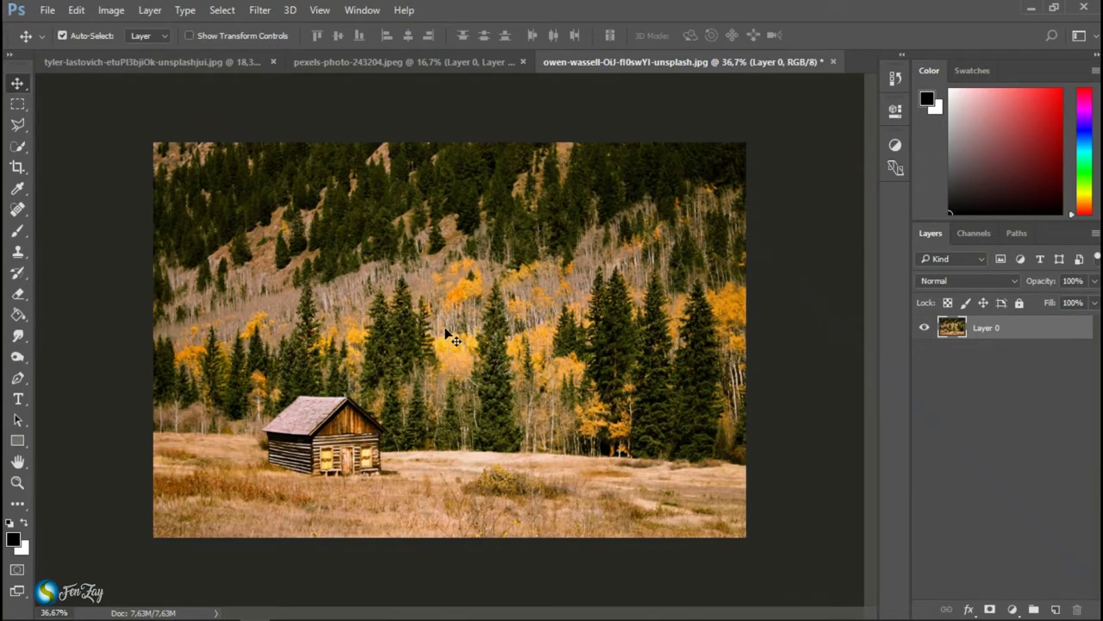
left_click_drag(438, 328, 419, 309)
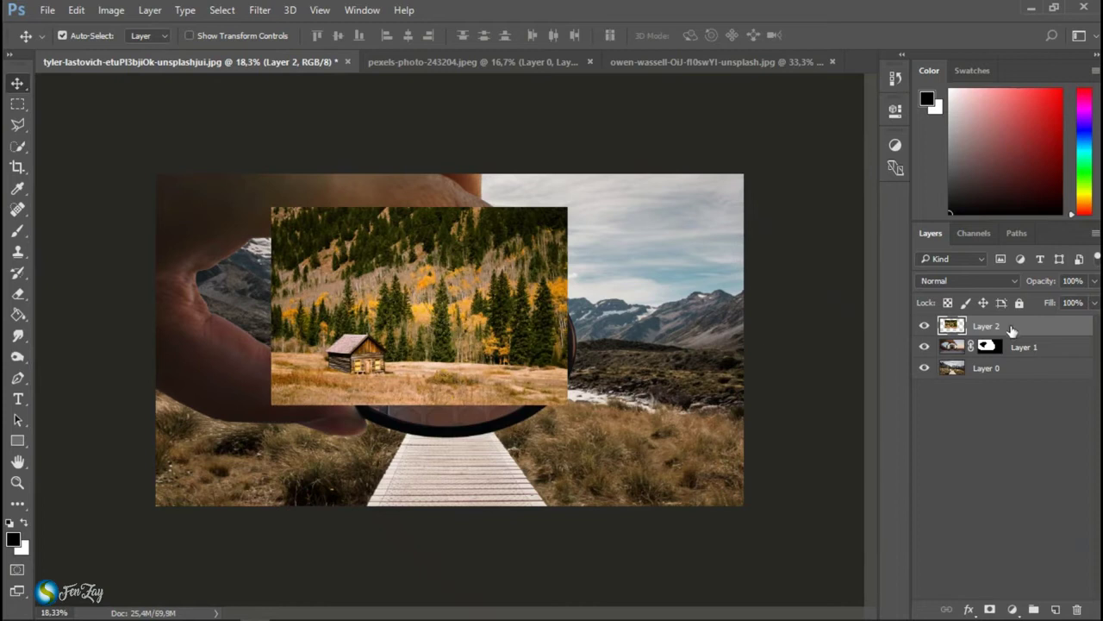
left_click_drag(1015, 328, 1000, 357)
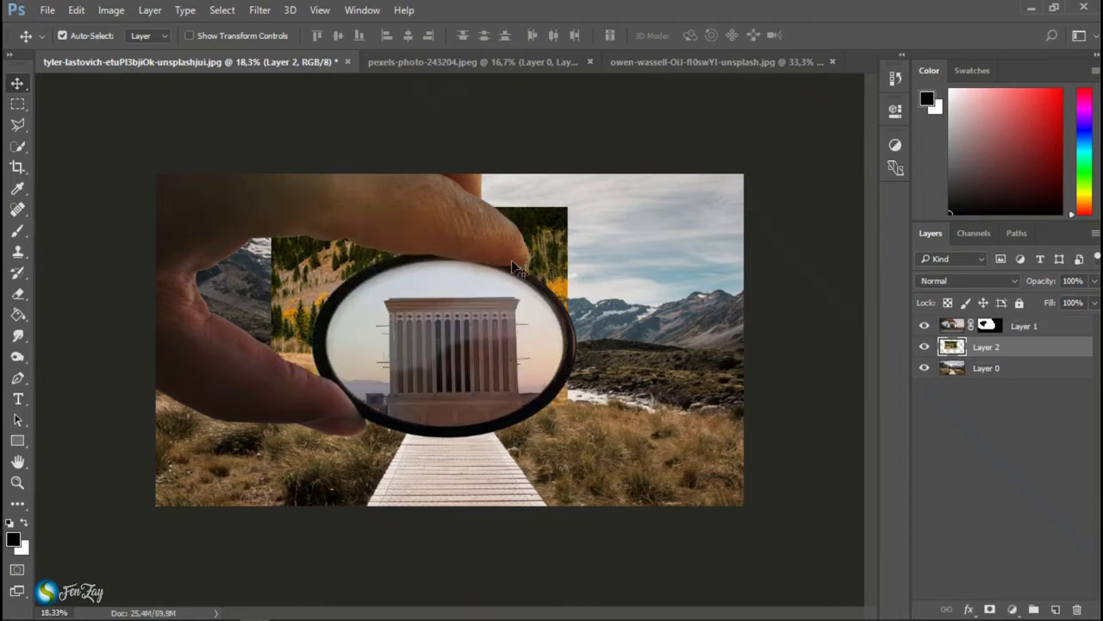
Enlarge the cabin image to about 130% and stretch it across the canvas behind the lens
key("ctrl+t")
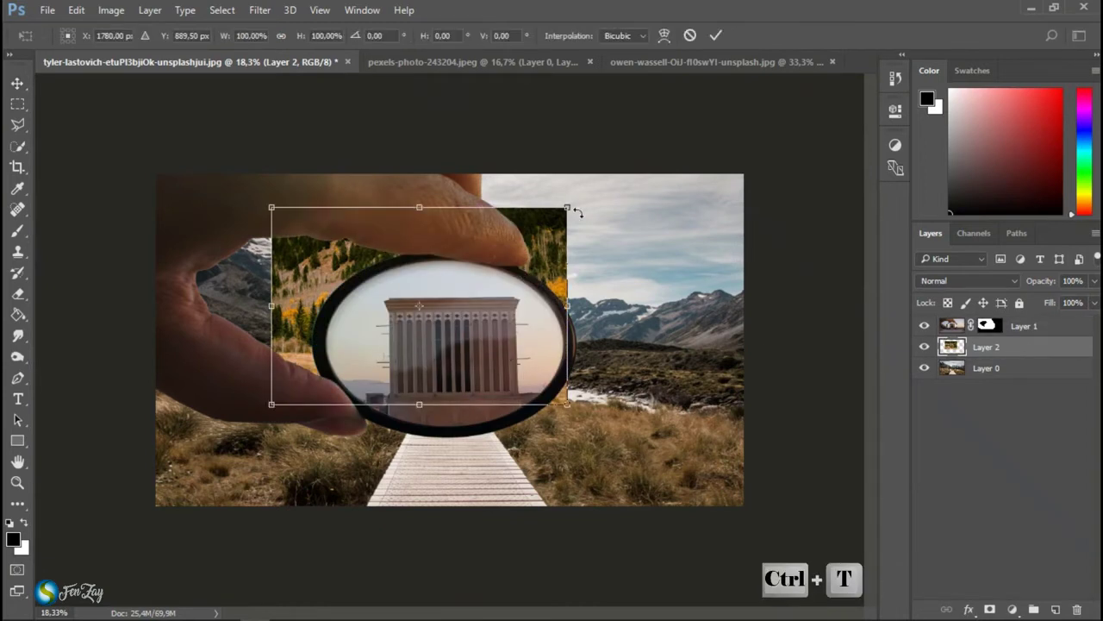
left_click_drag(568, 207, 658, 147)
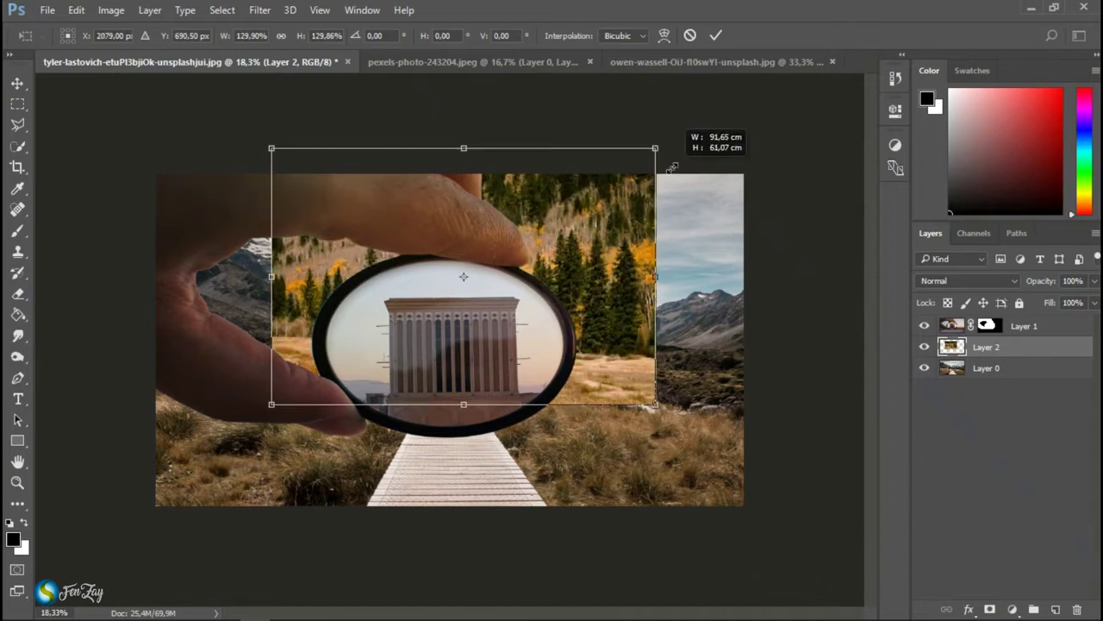
left_click_drag(656, 276, 743, 275)
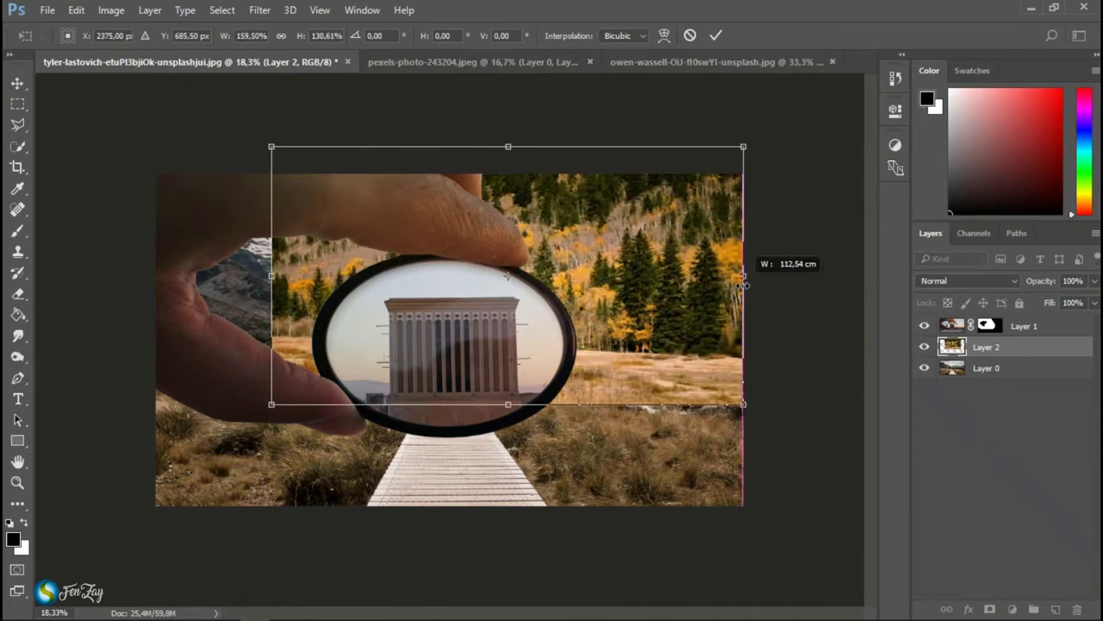
mouse_move(269, 282)
left_mouse_down()
mouse_move(158, 287)
mouse_move(182, 287)
left_mouse_up()
mouse_move(462, 145)
left_mouse_down()
mouse_move(462, 121)
mouse_move(465, 132)
left_mouse_up()
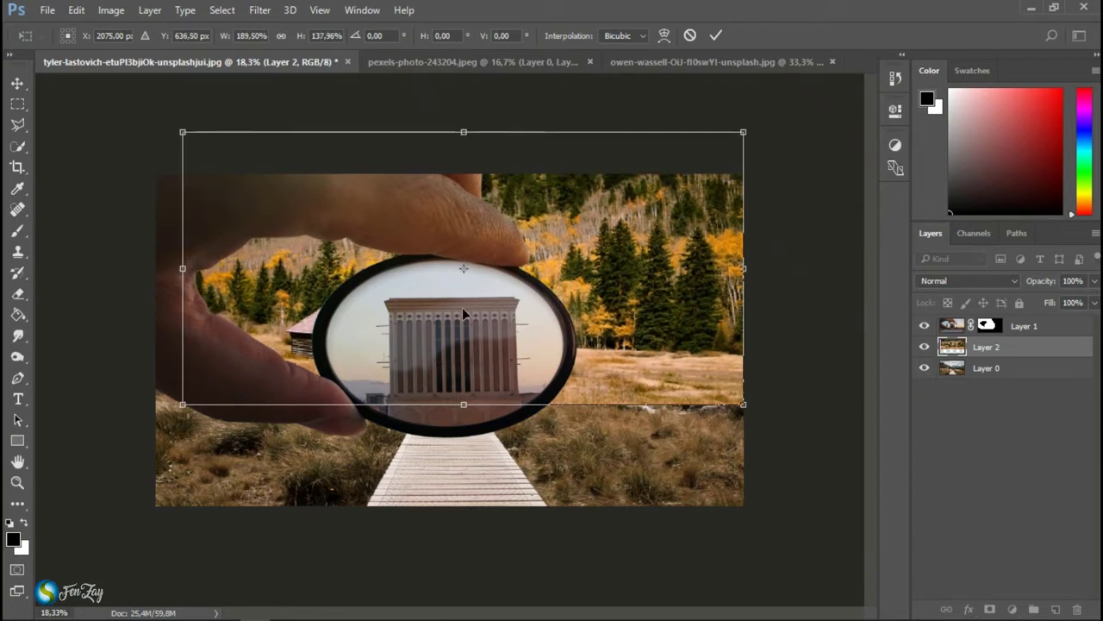
left_click_drag(463, 404, 465, 445)
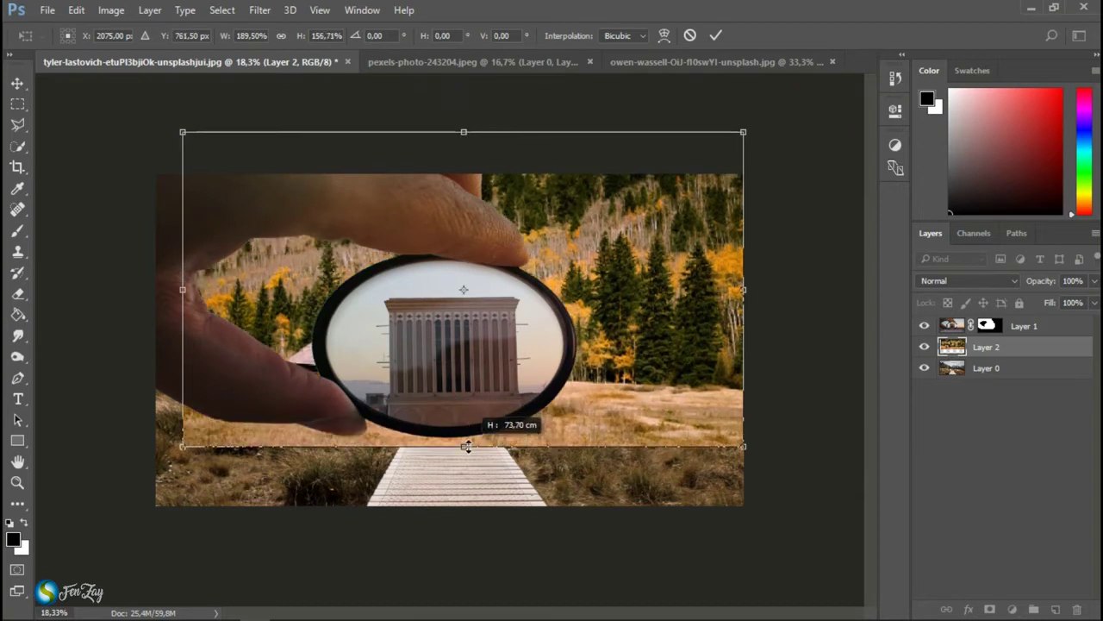
left_click_drag(565, 269, 562, 235)
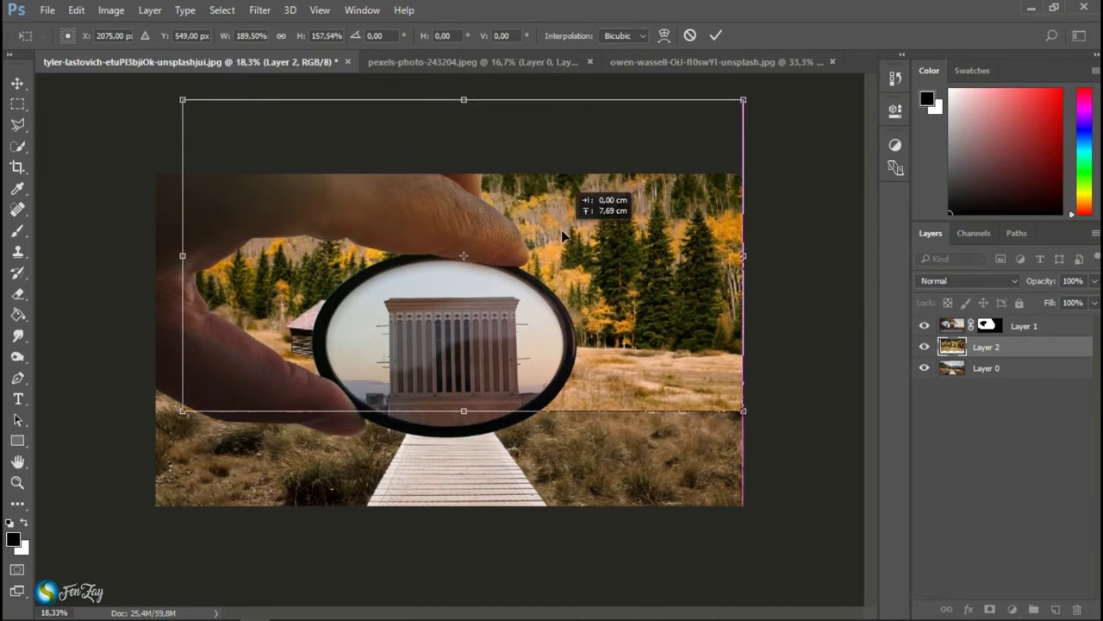
left_click(715, 35)
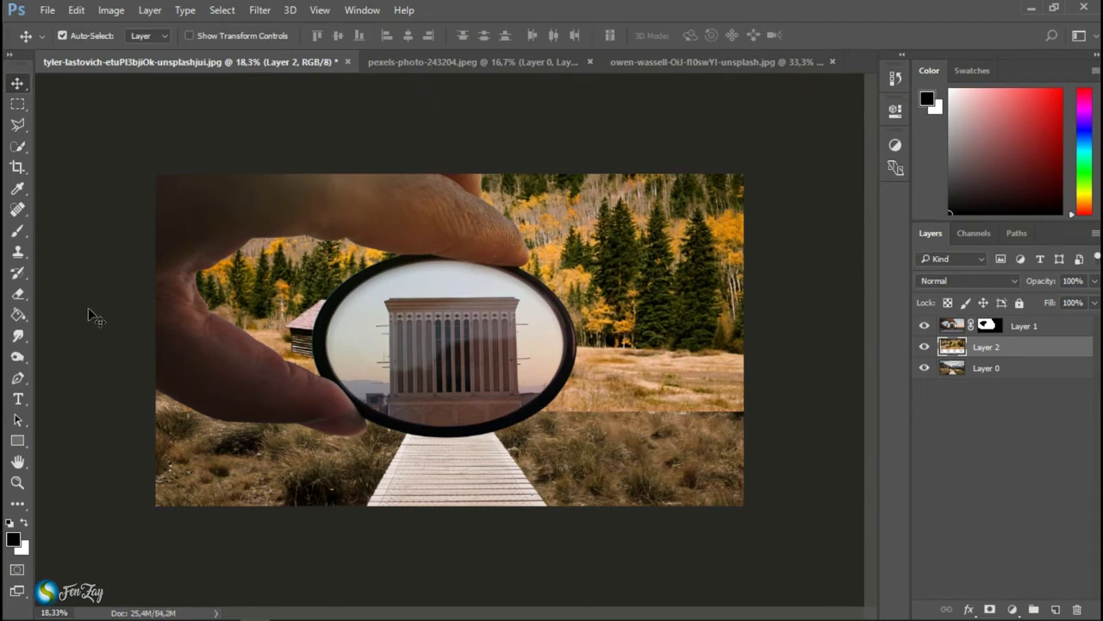
Soften the seam between cabin and boardwalk with the Eraser at 44% flow
key("e")
left_click(332, 37)
type("44")
key("Return")
mouse_move(632, 415)
left_mouse_down()
mouse_move(737, 406)
mouse_move(560, 423)
mouse_move(622, 398)
mouse_move(733, 405)
mouse_move(586, 388)
mouse_move(737, 384)
mouse_move(573, 377)
mouse_move(751, 382)
left_mouse_up()
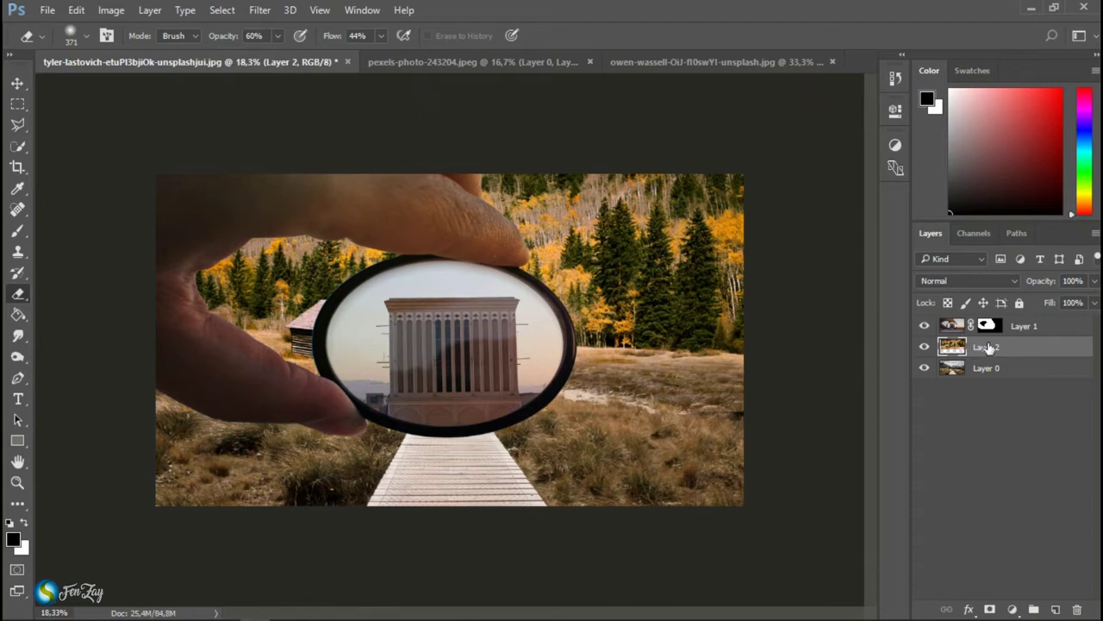
Darken the cabin layer with Levels, lowering output white to 168
key("ctrl+l")
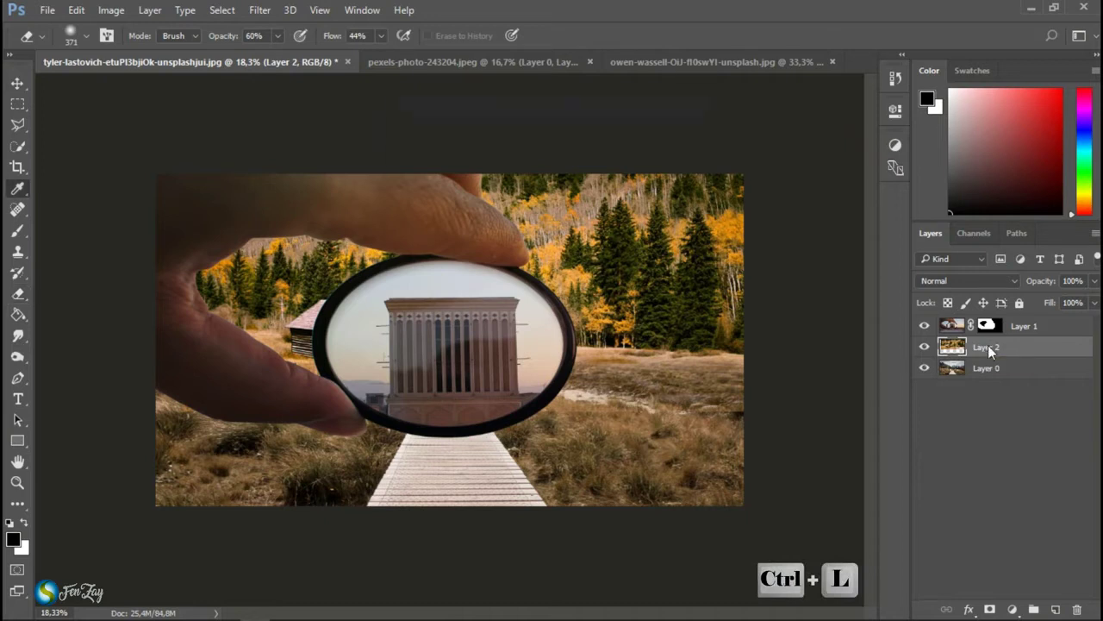
left_click_drag(608, 104, 863, 92)
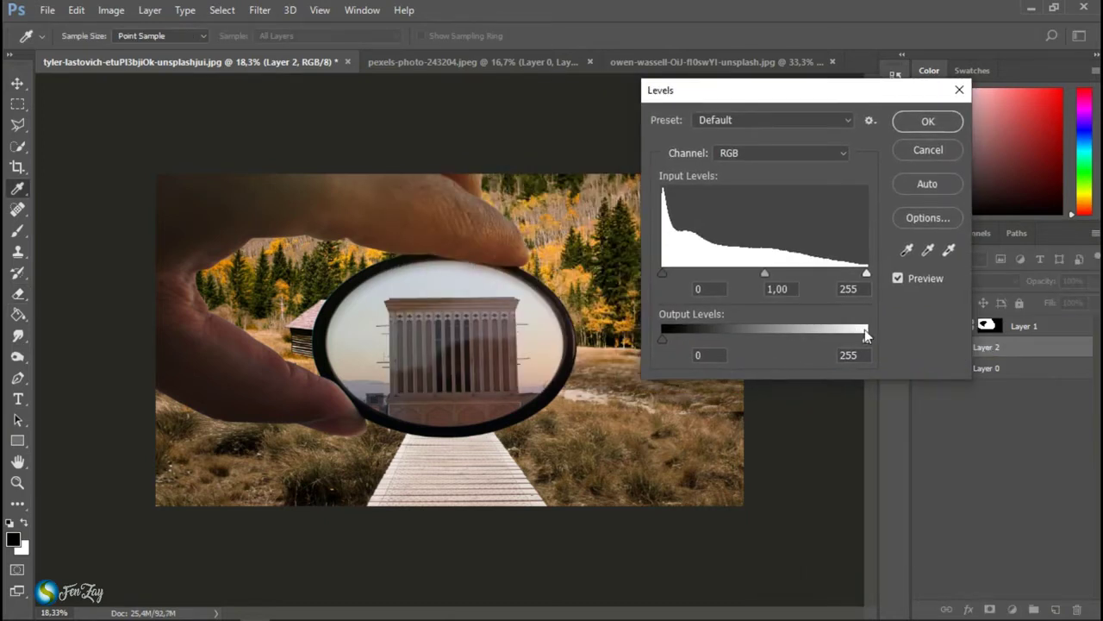
left_click_drag(868, 337, 797, 354)
left_click(922, 124)
key("e")
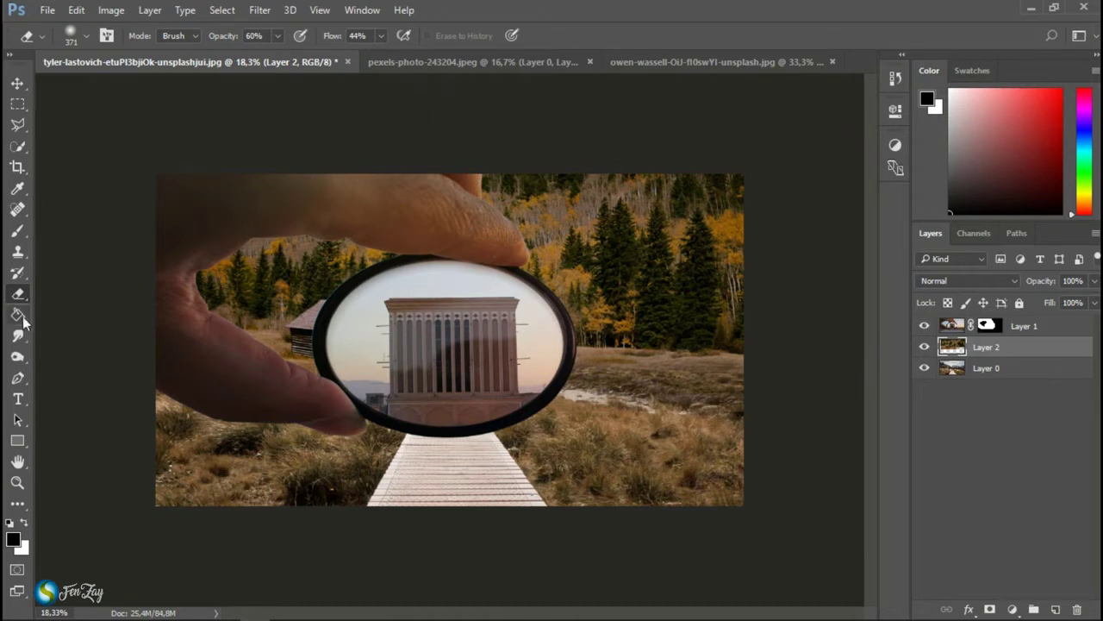
left_click(17, 377)
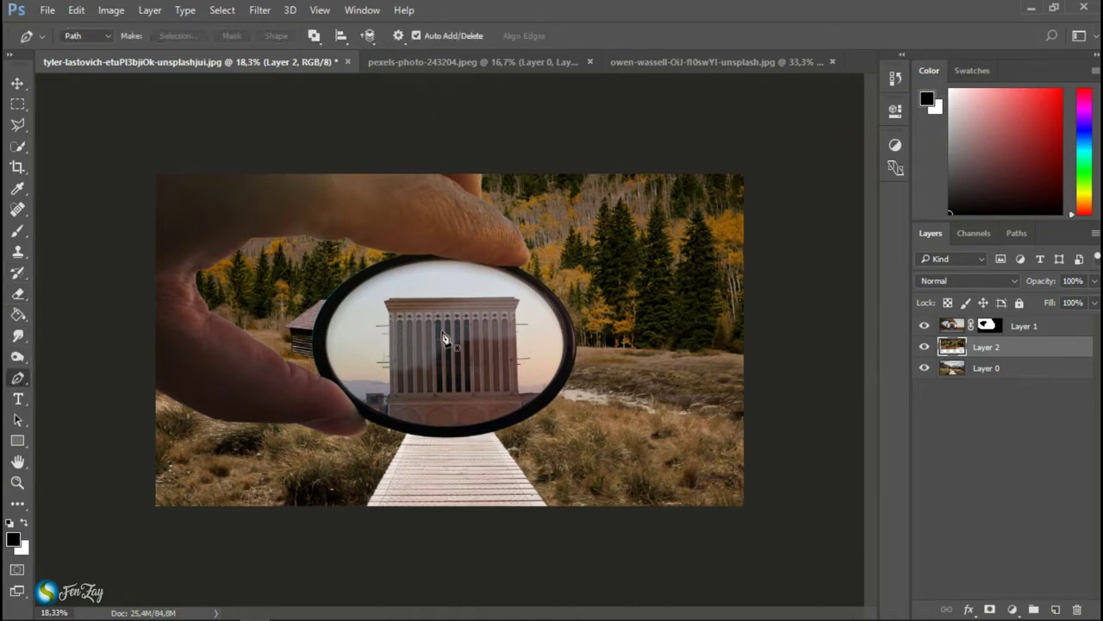
Add a new empty Layer 3 above Layer 1
left_click(1038, 327)
left_click(1057, 609)
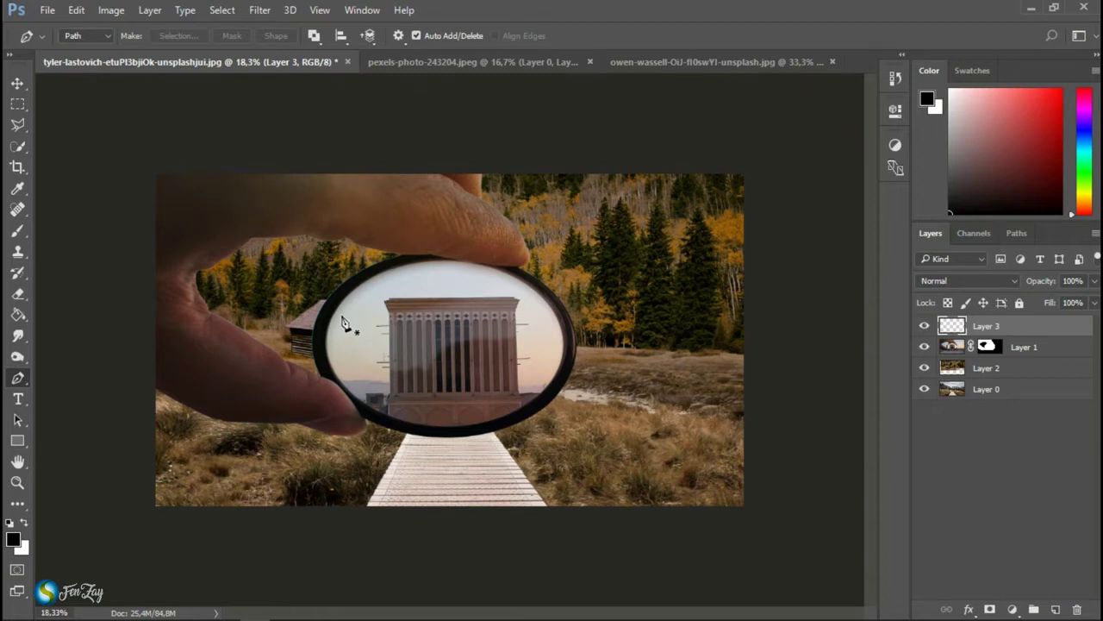
scroll(345, 318, "up", 2)
scroll(344, 319, "up", 1)
scroll(340, 317, "up", 1)
Trace a closed Pen path around the inner edge of the lens
left_click(328, 225)
left_click(421, 180)
left_click(485, 166)
left_click(533, 159)
left_click(584, 165)
left_click(630, 174)
left_click(687, 186)
left_click(712, 196)
left_click(738, 208)
left_click(760, 223)
left_click(788, 244)
left_click(824, 278)
left_click(841, 304)
left_click(857, 350)
left_click(861, 380)
left_click(856, 412)
left_click(846, 441)
left_click(821, 477)
left_click(786, 513)
left_click(736, 546)
left_click(675, 574)
left_click(614, 590)
left_click(535, 592)
left_click(478, 586)
left_click(414, 574)
left_click(365, 546)
left_click(323, 521)
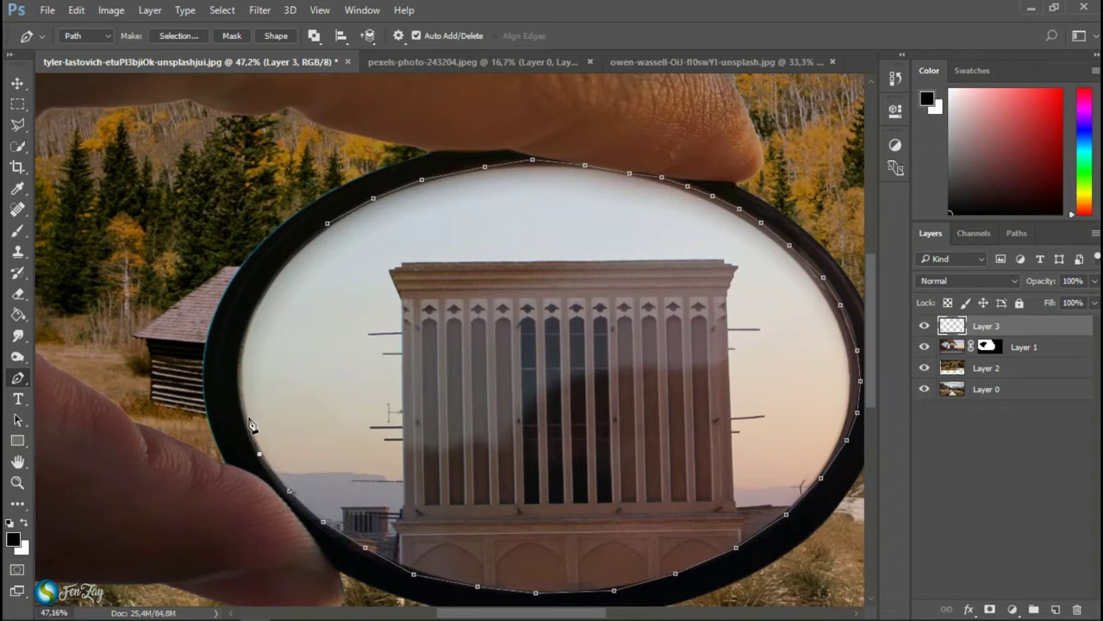
left_click(290, 255)
Convert the lens path into a selection feathered by 1 pixel
right_click(404, 288)
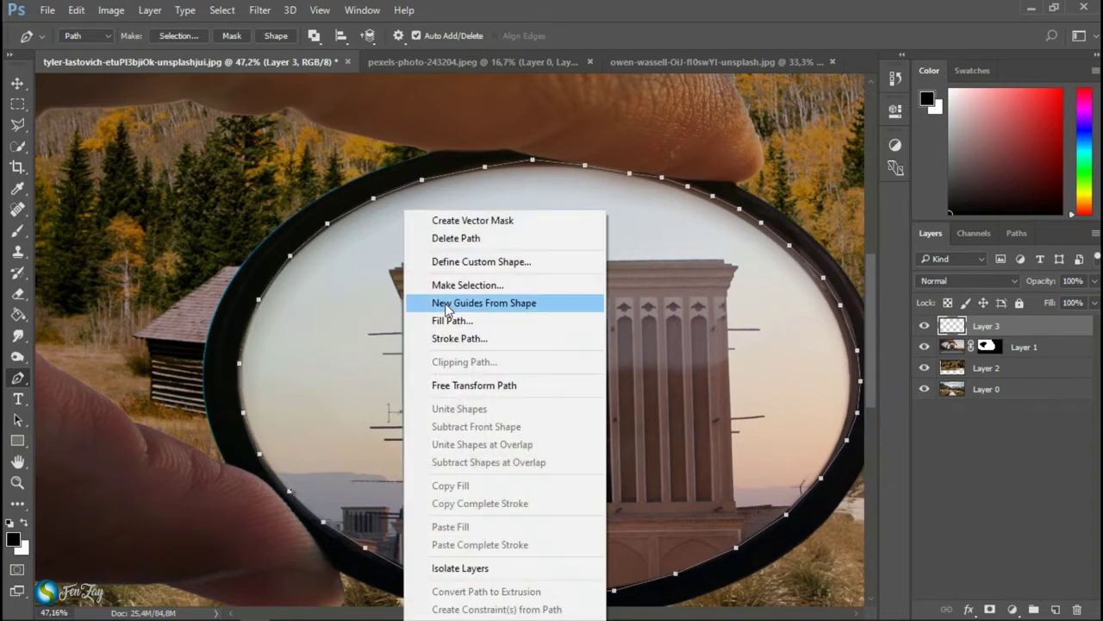
left_click(498, 284)
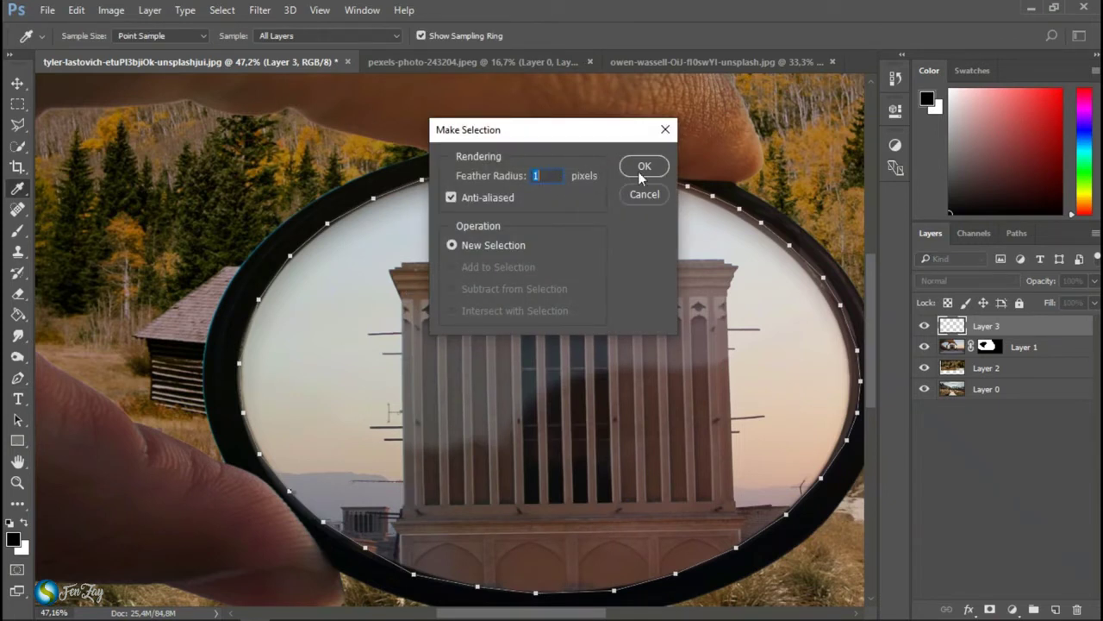
left_click(644, 166)
scroll(645, 308, "down", 2)
scroll(642, 304, "down", 1)
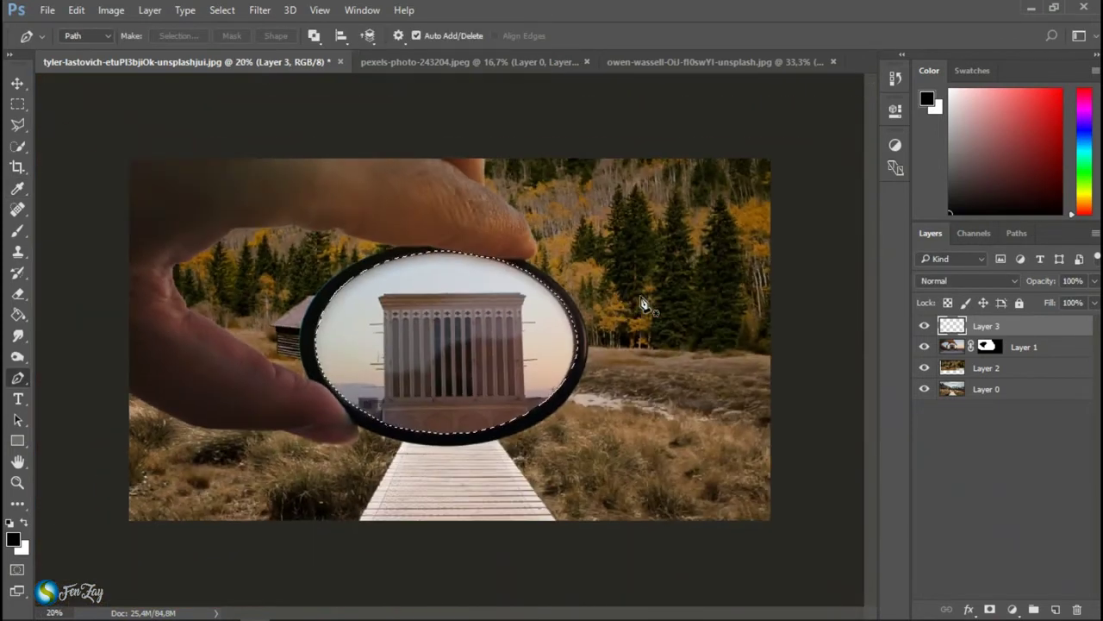
left_click(17, 314)
Fill the lens selection with black on Layer 3 and deselect
left_click(419, 320)
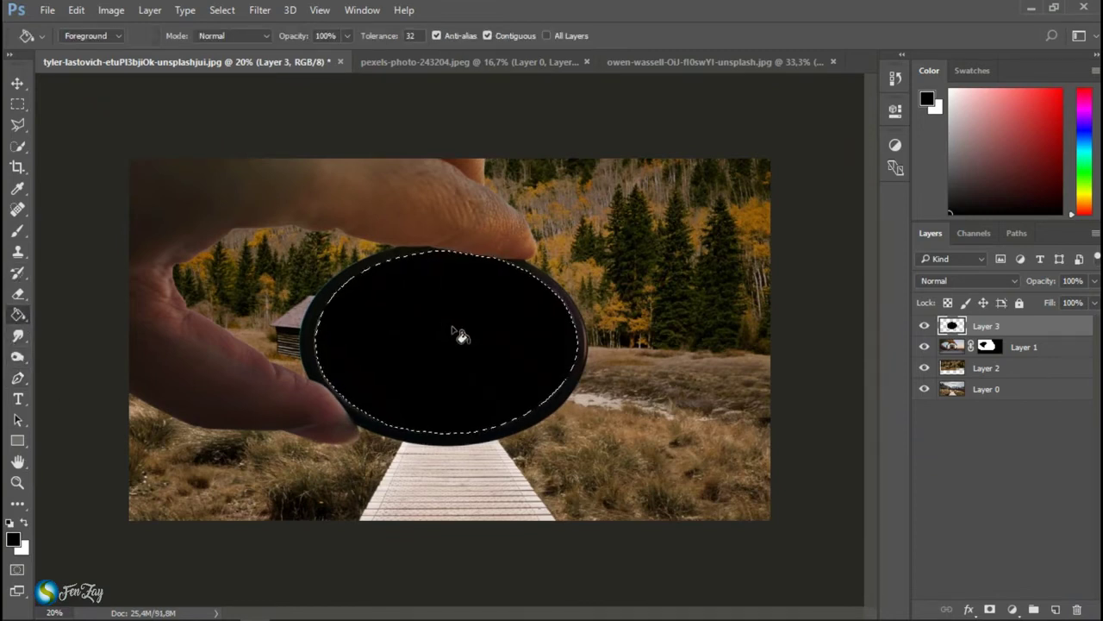
key("ctrl+d")
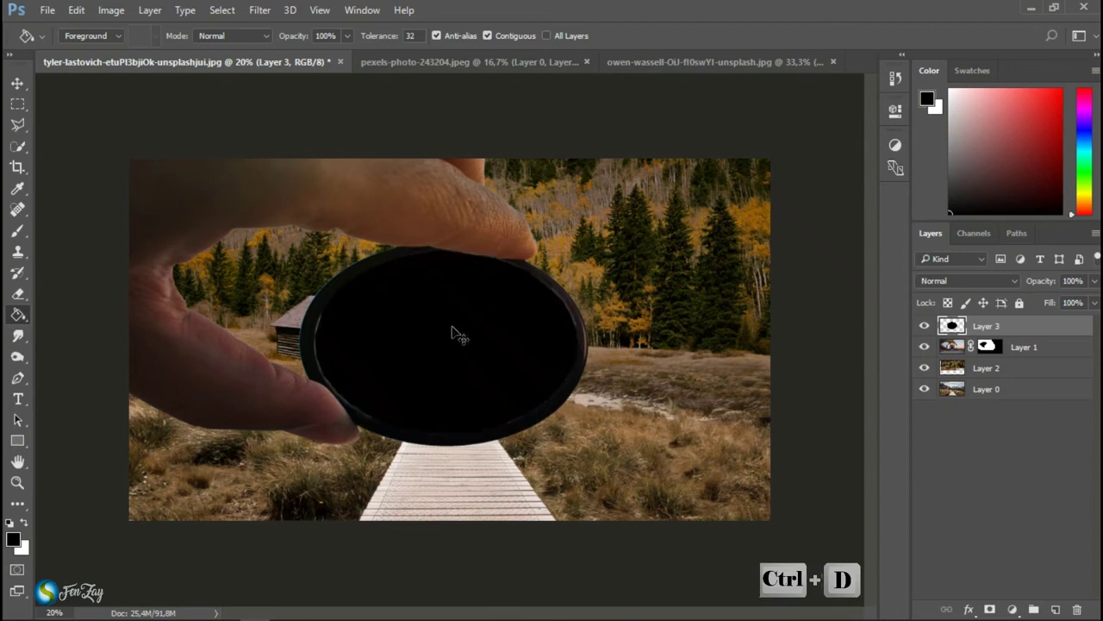
key("v")
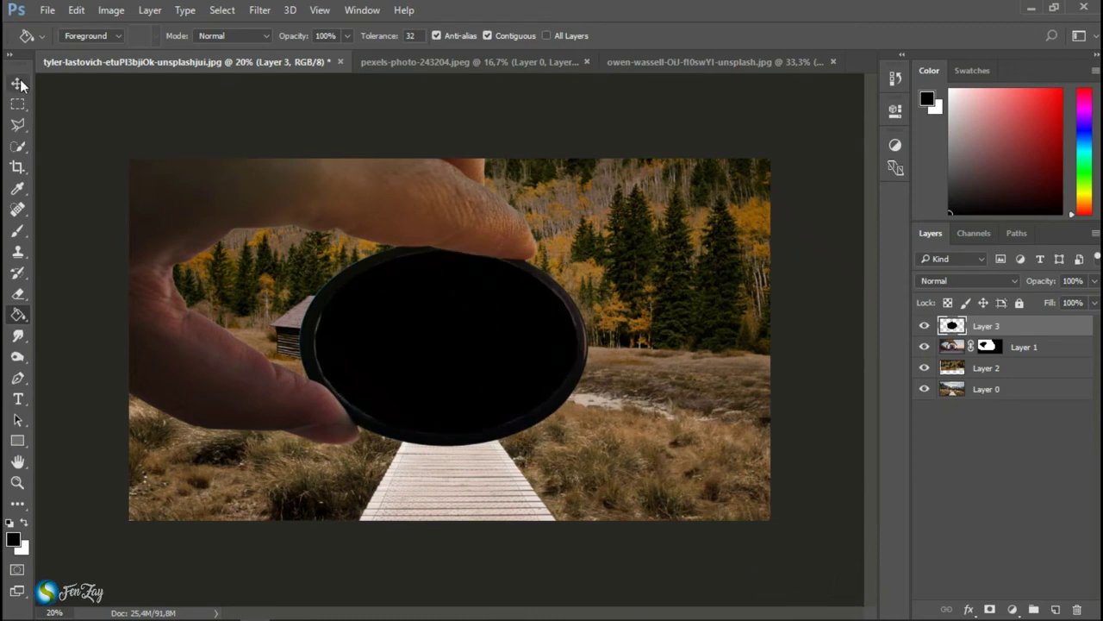
Widen the black oval to about 102.75% and nudge it to fit the rim
key("ctrl+t")
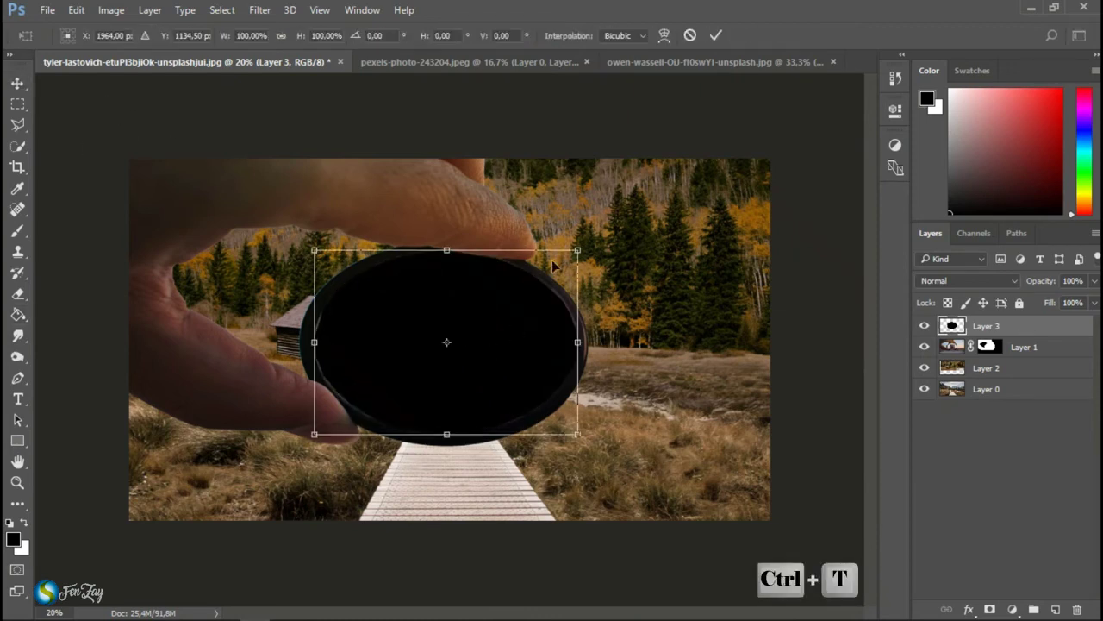
left_click_drag(580, 341, 536, 354)
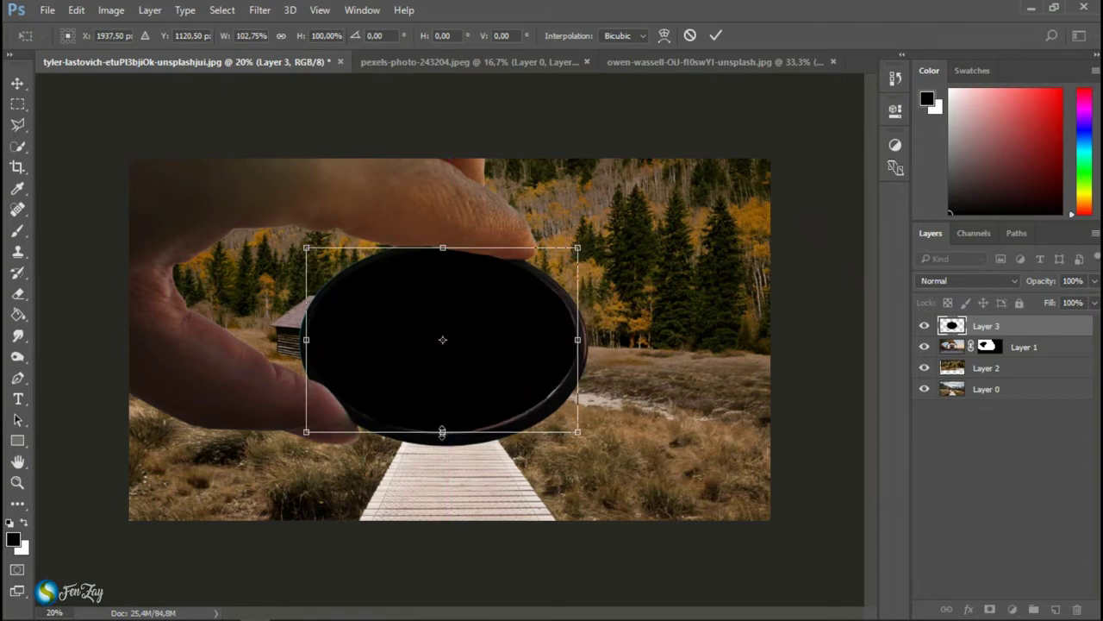
key("Down")
key("Down")
key("Down")
key("Down")
key("Down")
key("Down")
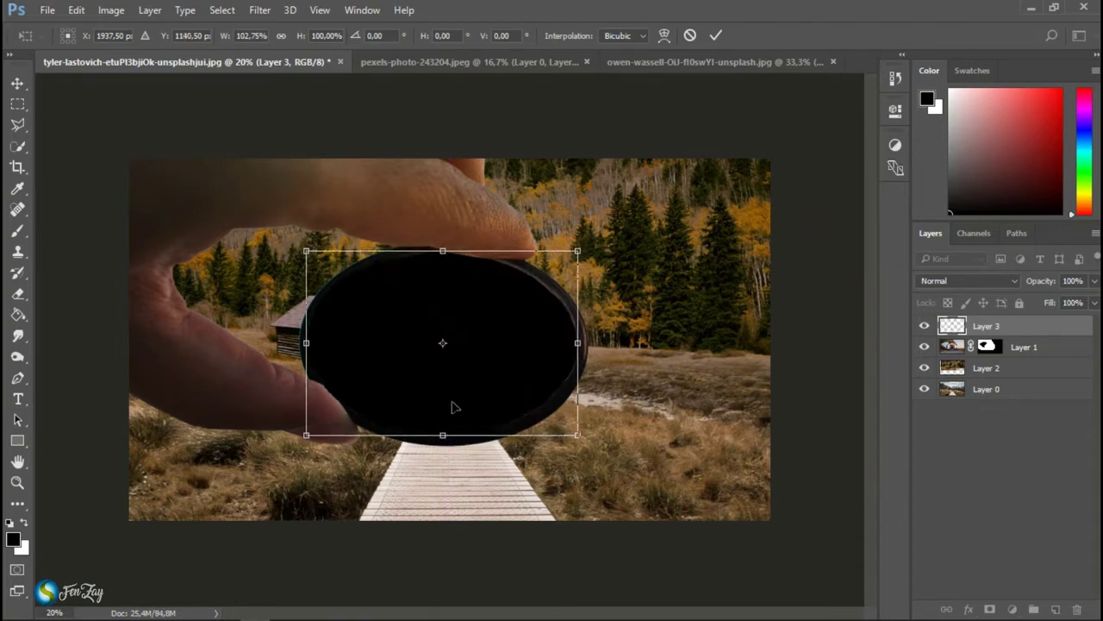
key("Right")
key("Right")
key("Right")
key("Right")
key("Right")
key("Right")
key("Right")
key("Right")
key("Right")
key("Right")
key("Right")
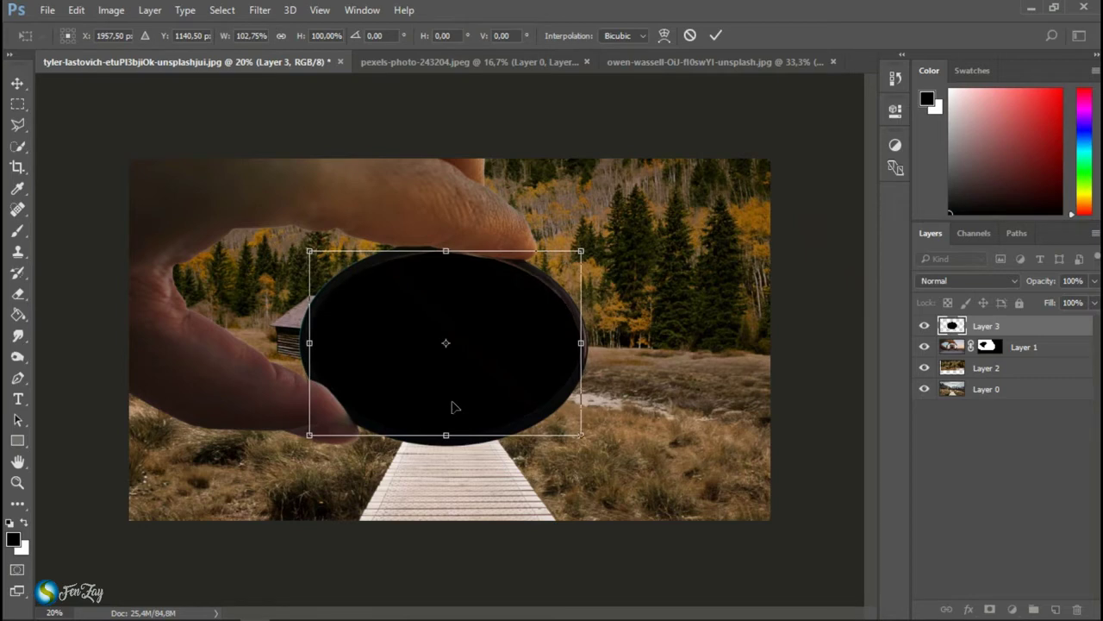
key("Up")
key("Up")
key("Up")
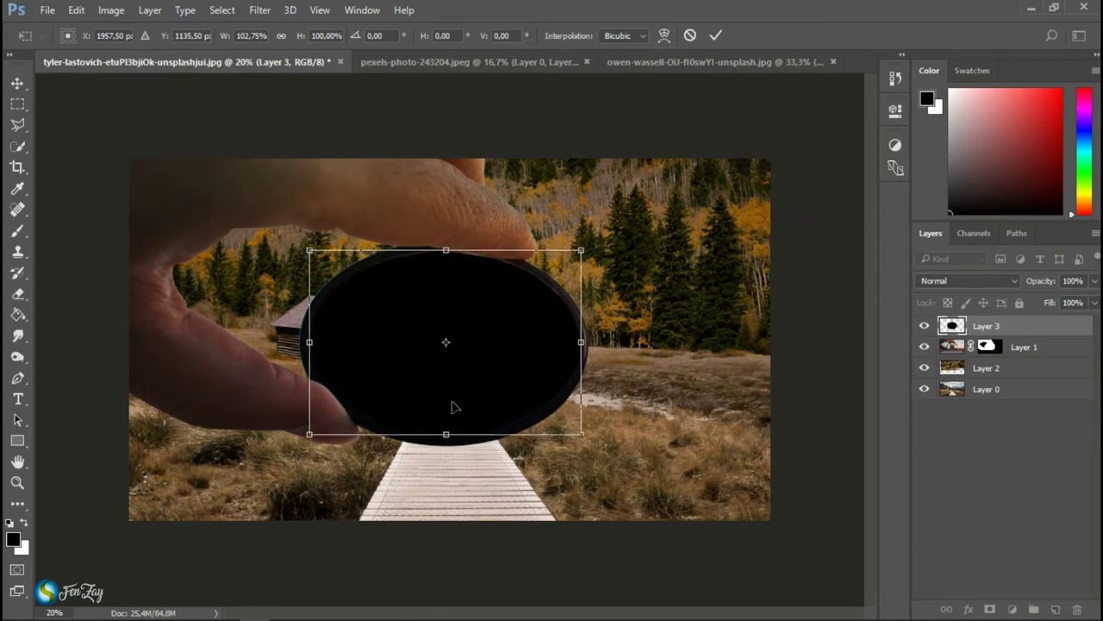
left_click(715, 35)
scroll(487, 392, "down", 1)
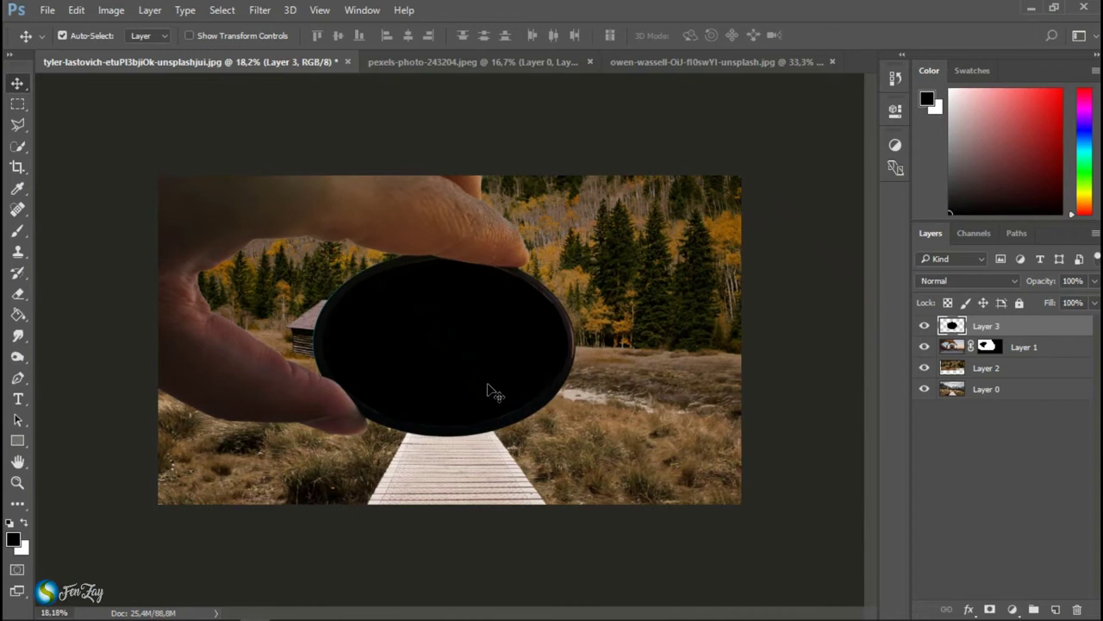
scroll(487, 392, "up", 1)
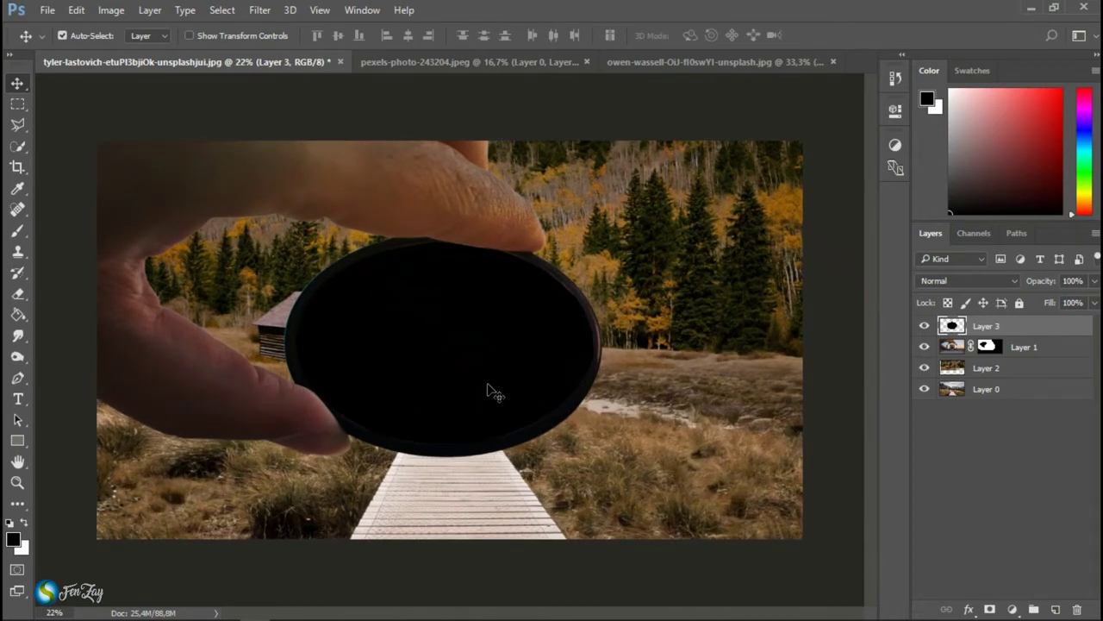
Duplicate Layer 0, move the copy to the top, and clip it to the black oval
scroll(487, 392, "down", 1)
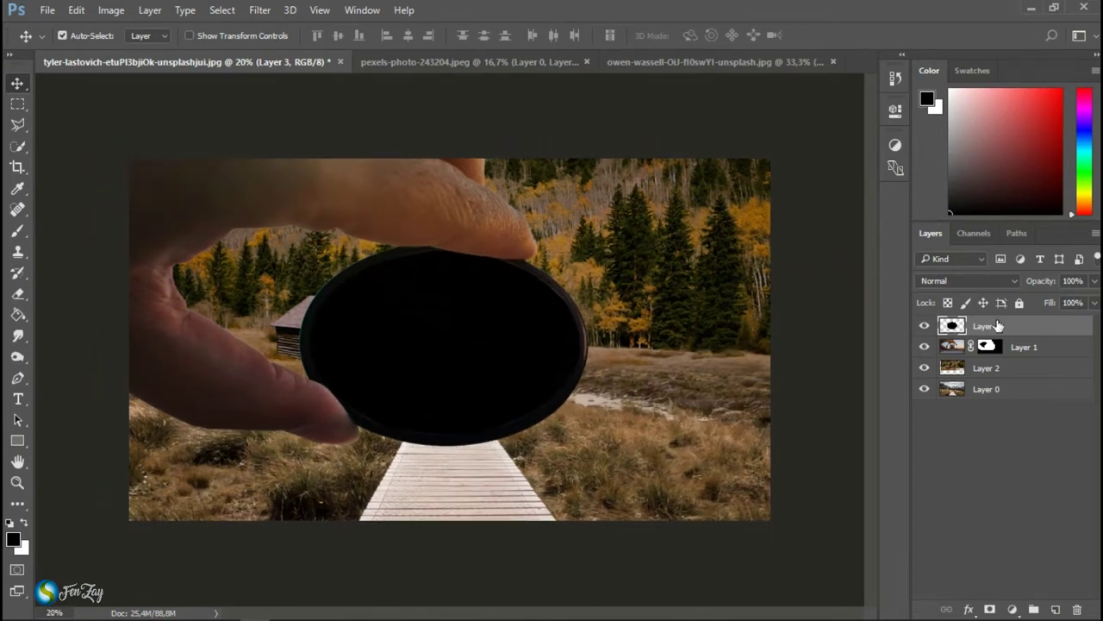
left_click(1015, 389)
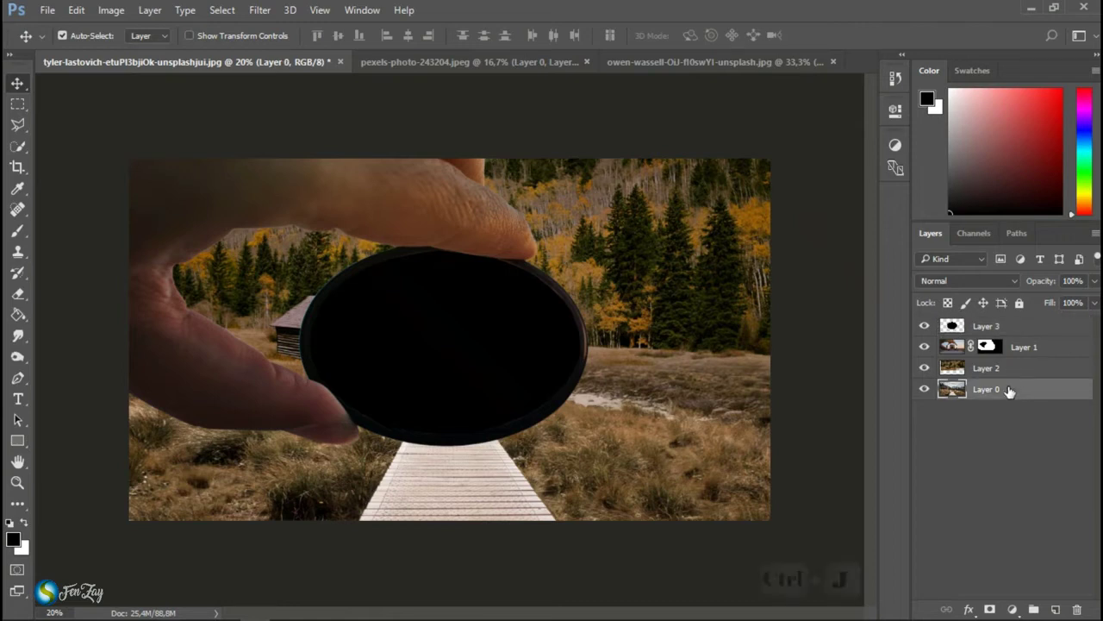
key("ctrl+j")
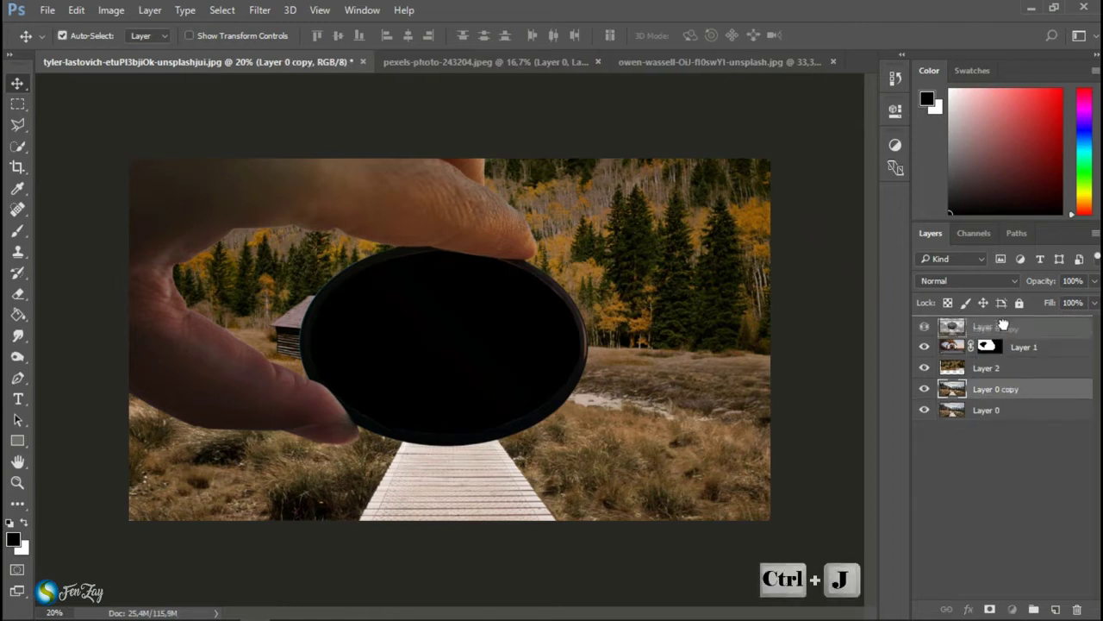
left_click_drag(1010, 390, 1004, 324)
right_click(1004, 324)
left_click(699, 405)
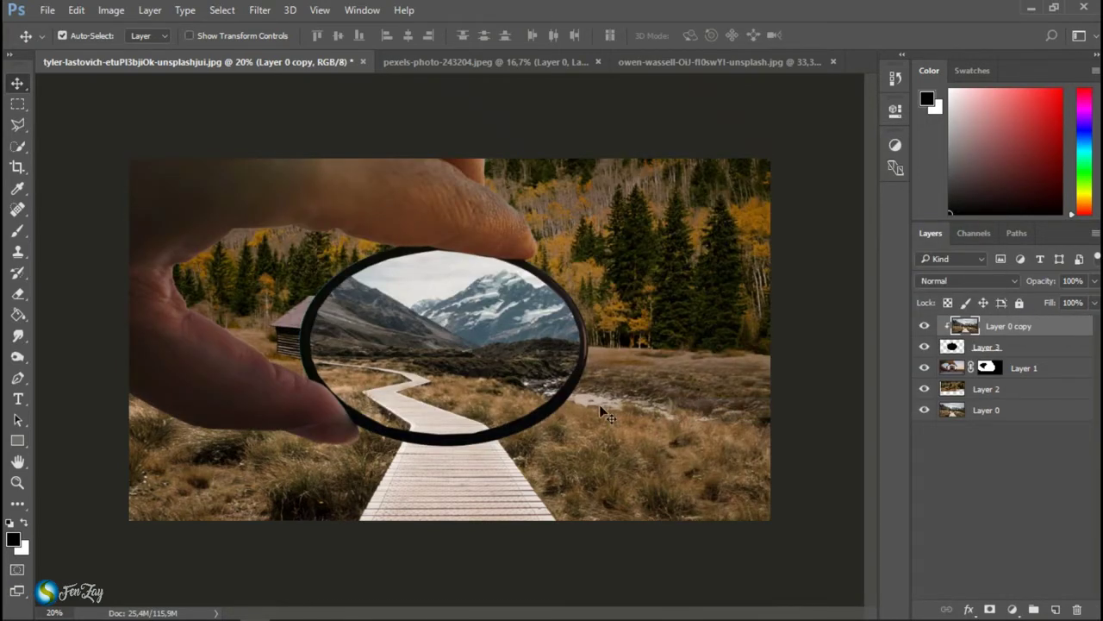
Merge the cabin Layer 2 down into Layer 0
left_click(1024, 395)
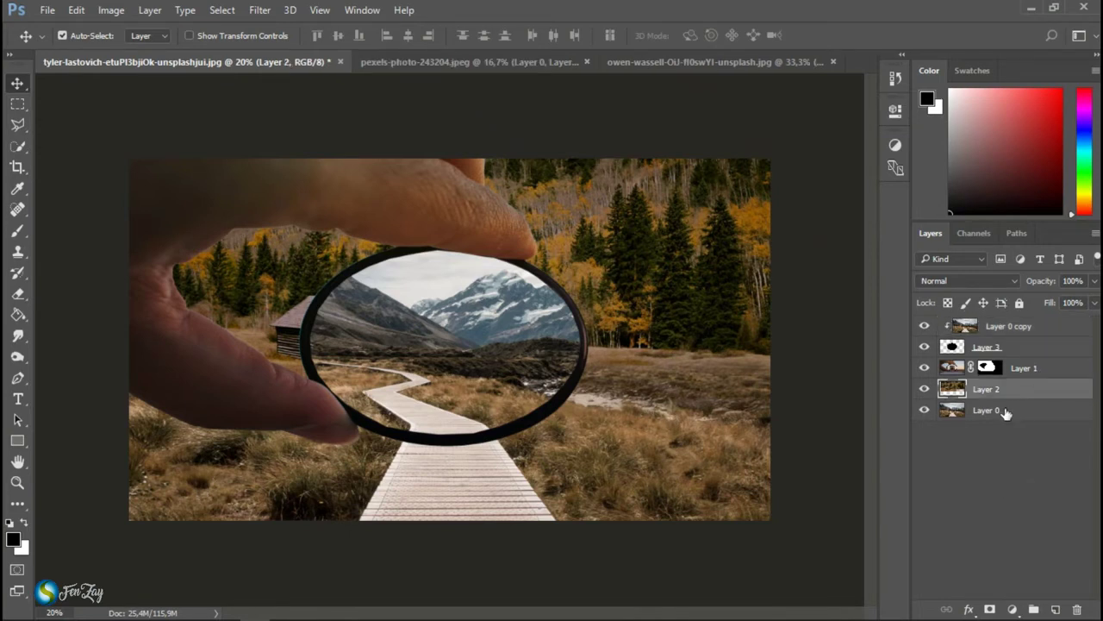
right_click(1008, 390)
left_click(728, 572)
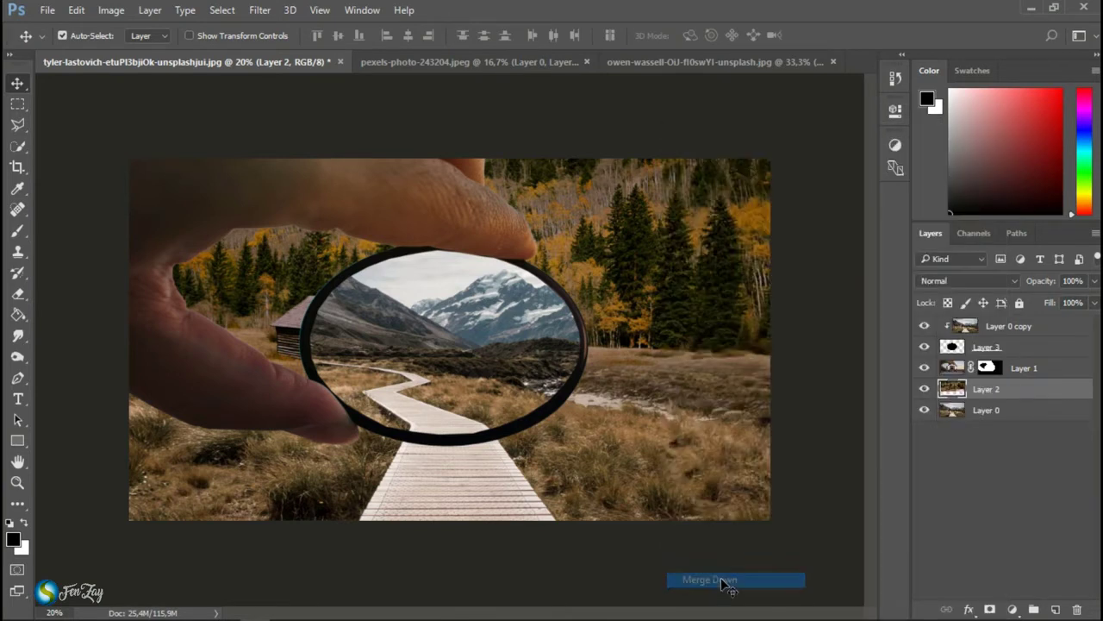
Apply a 44,3-pixel Gaussian Blur to Layer 0
left_click(260, 10)
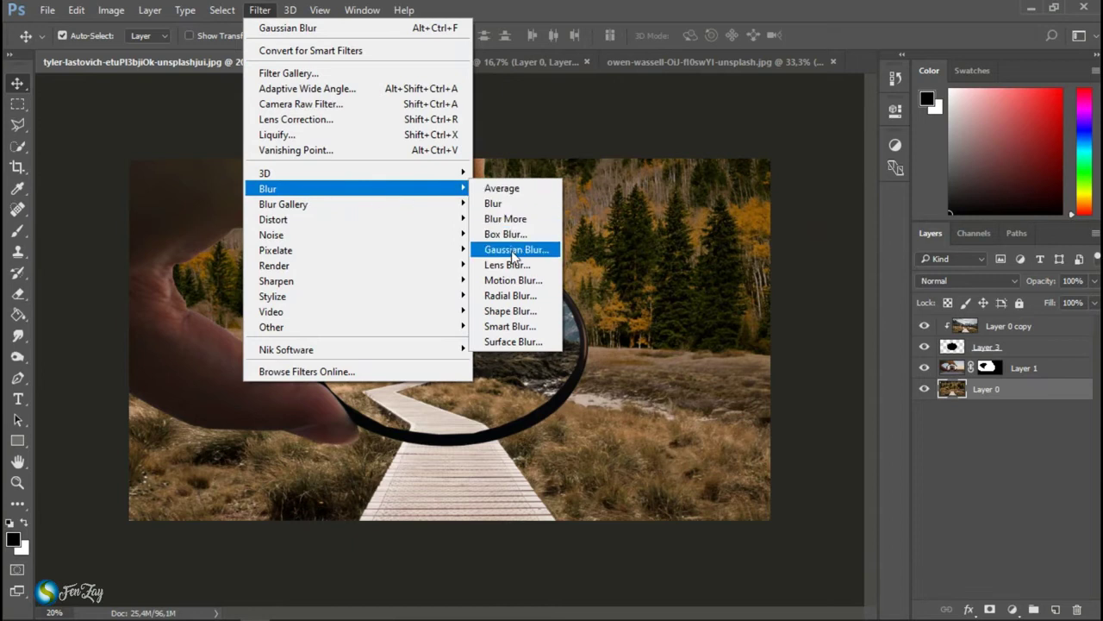
left_click(513, 254)
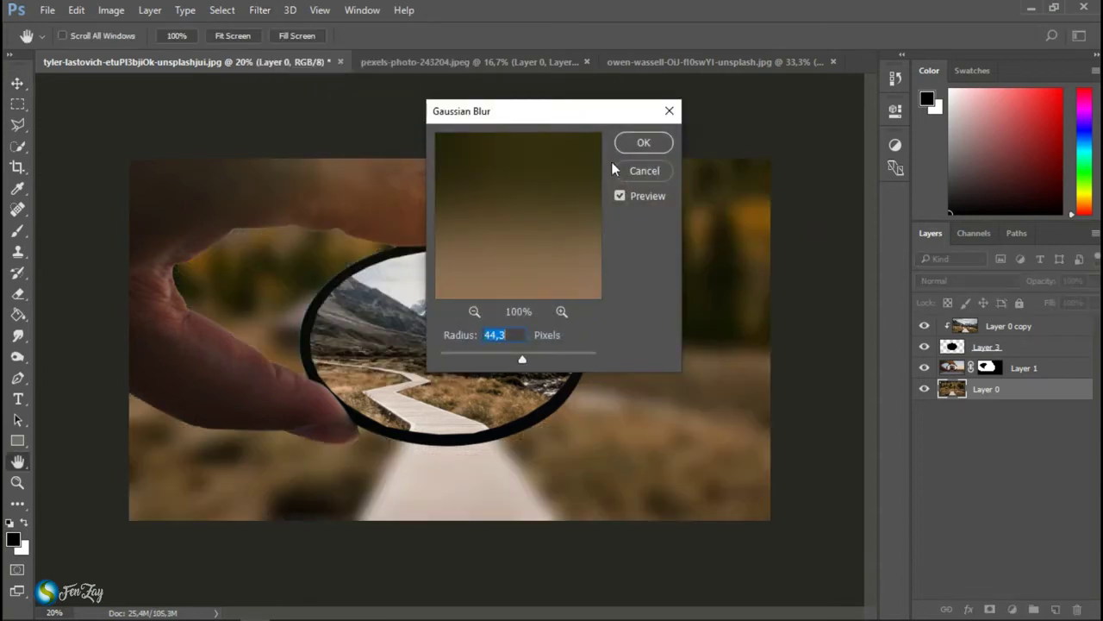
left_click(643, 144)
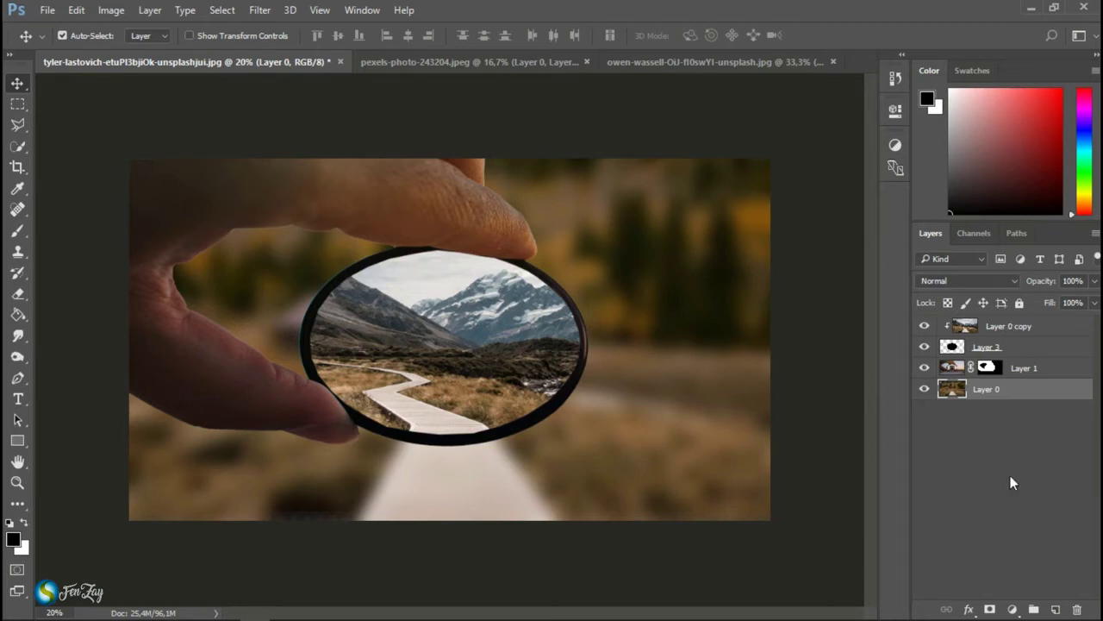
Add a Levels adjustment layer with output white lowered to 187
left_click(1012, 610)
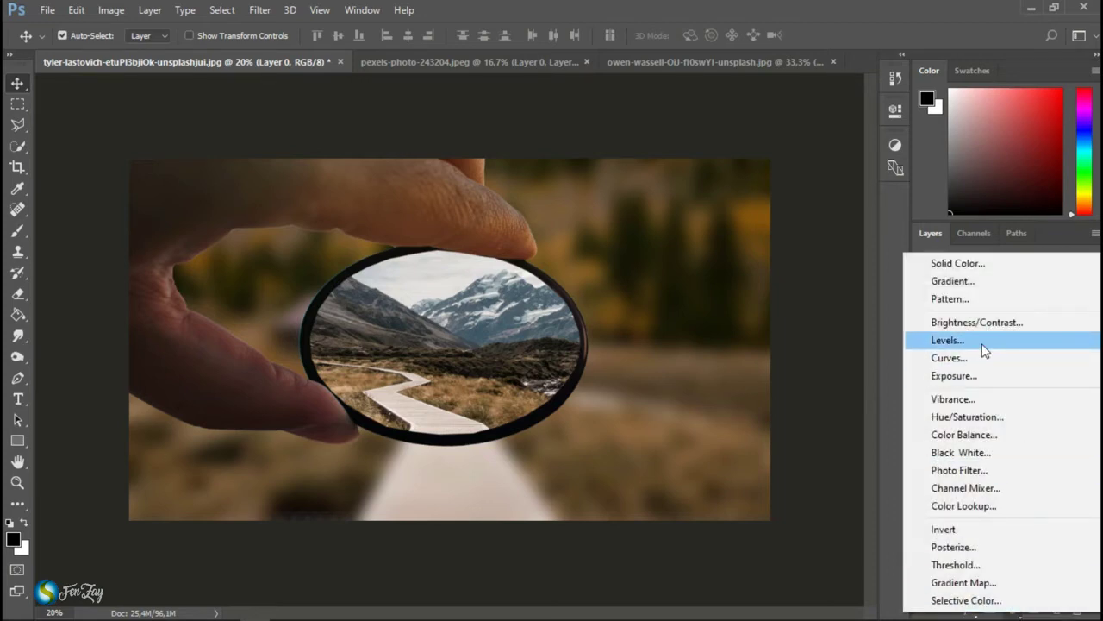
left_click(948, 339)
left_click_drag(855, 318, 798, 320)
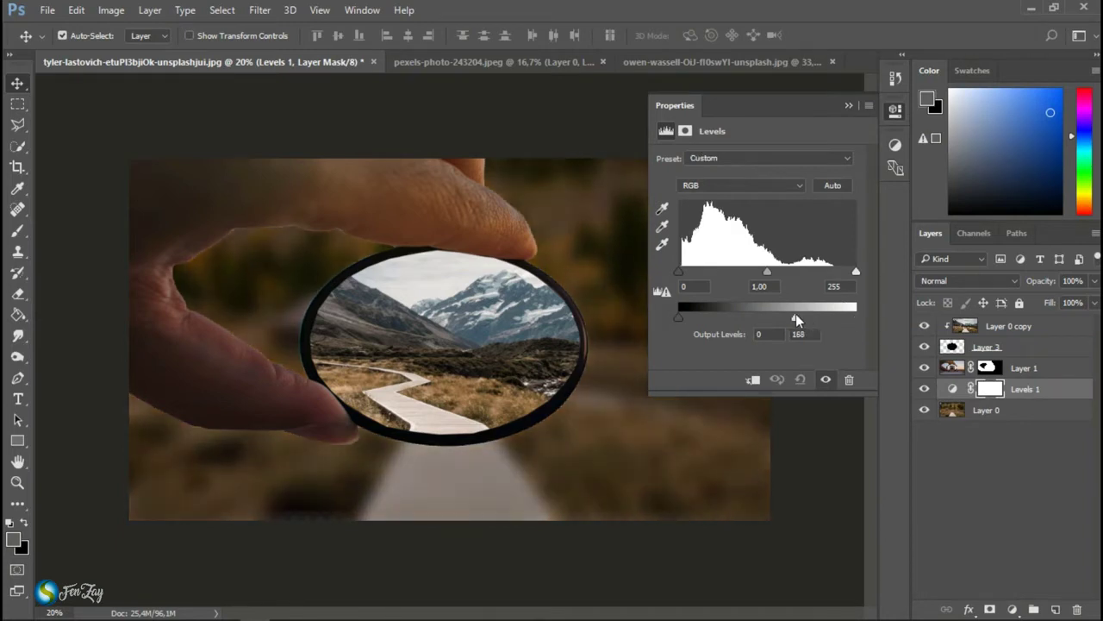
left_click(849, 105)
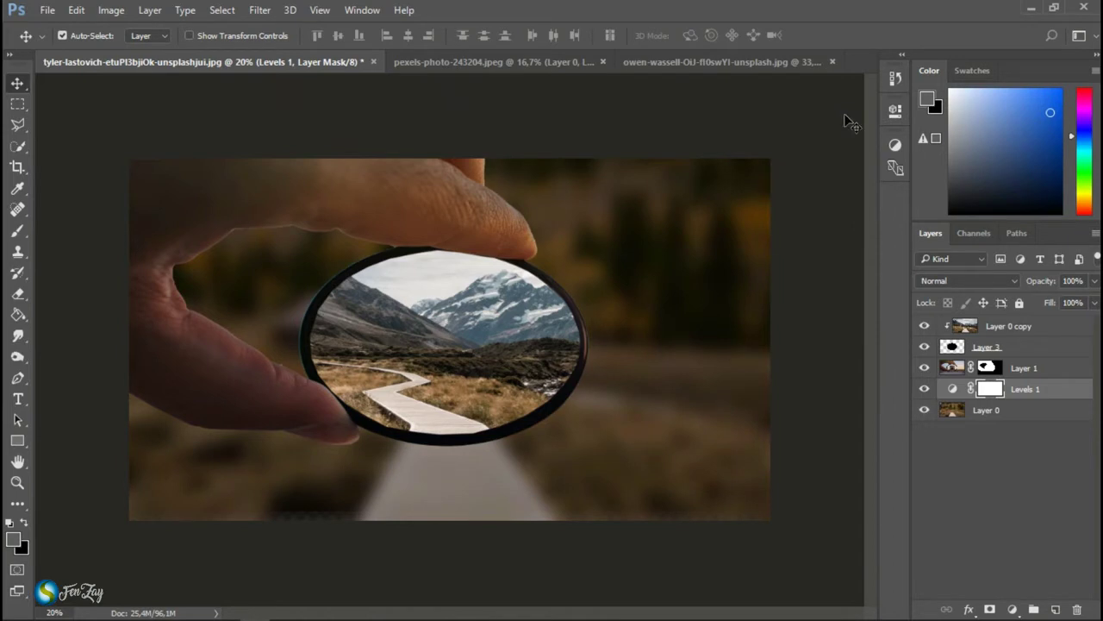
Add a Levels adjustment clipped to Layer 1, lowering its output white to 194
left_click(1022, 368)
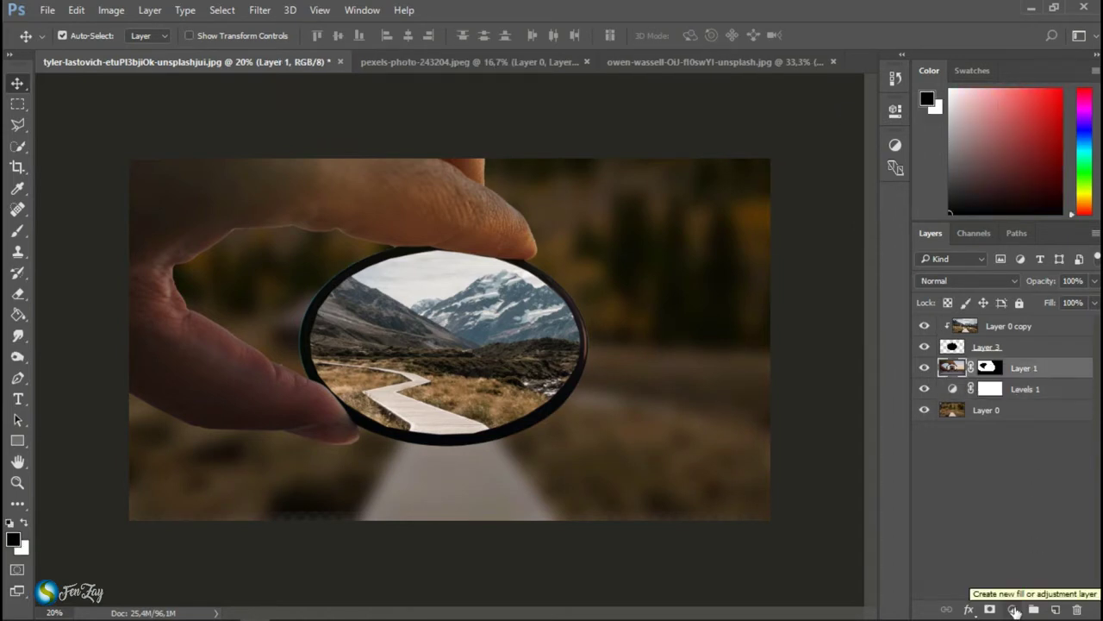
left_click(1014, 609)
left_click(988, 336)
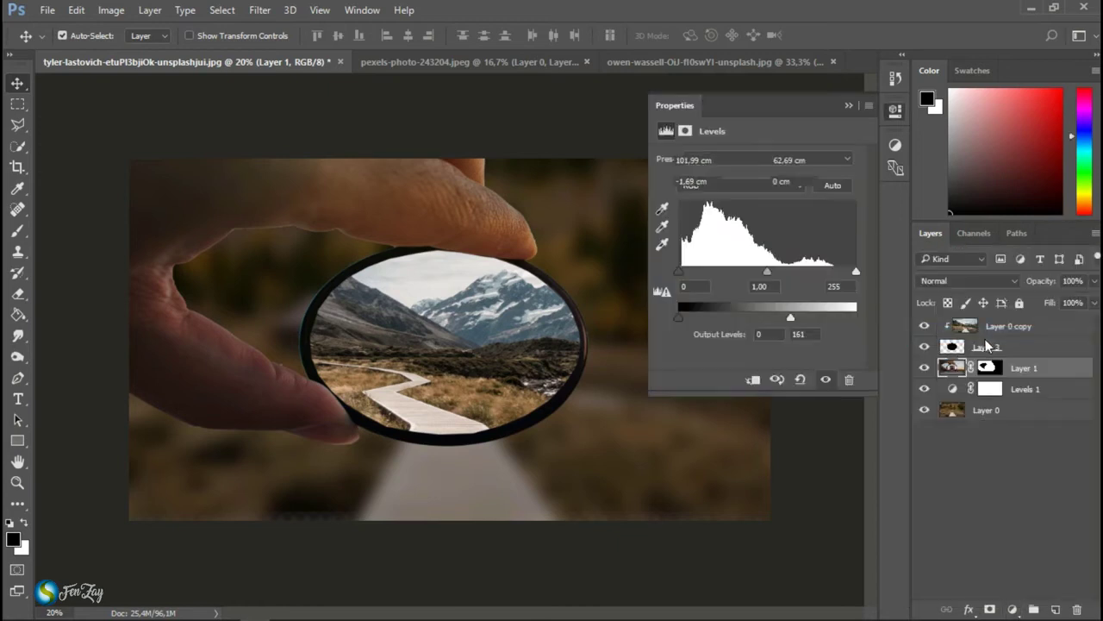
left_click(754, 380)
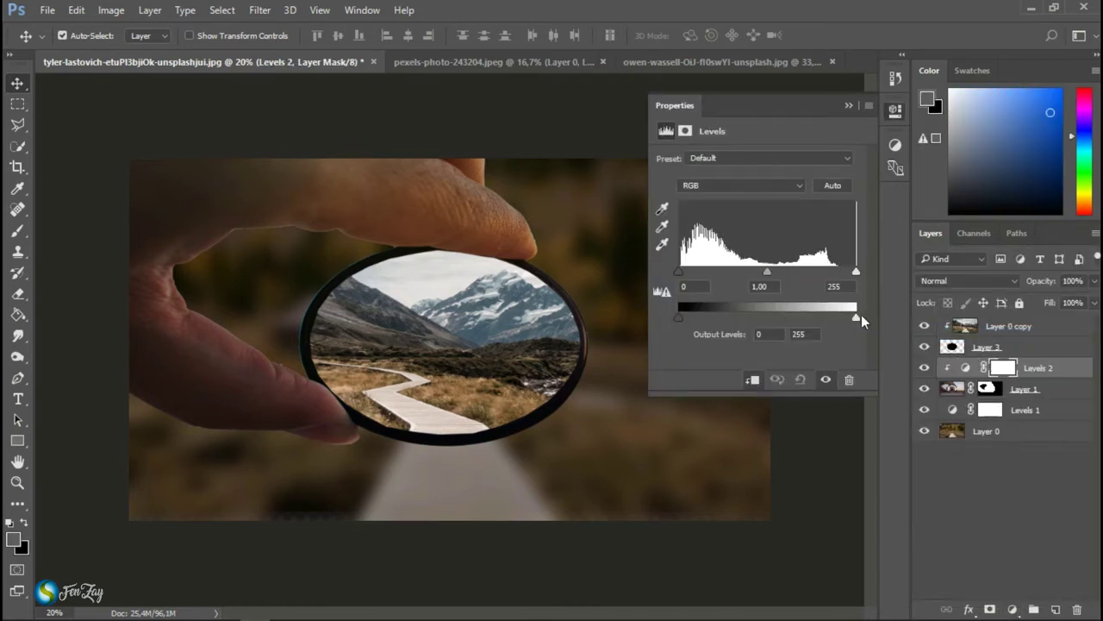
left_click_drag(844, 321, 818, 323)
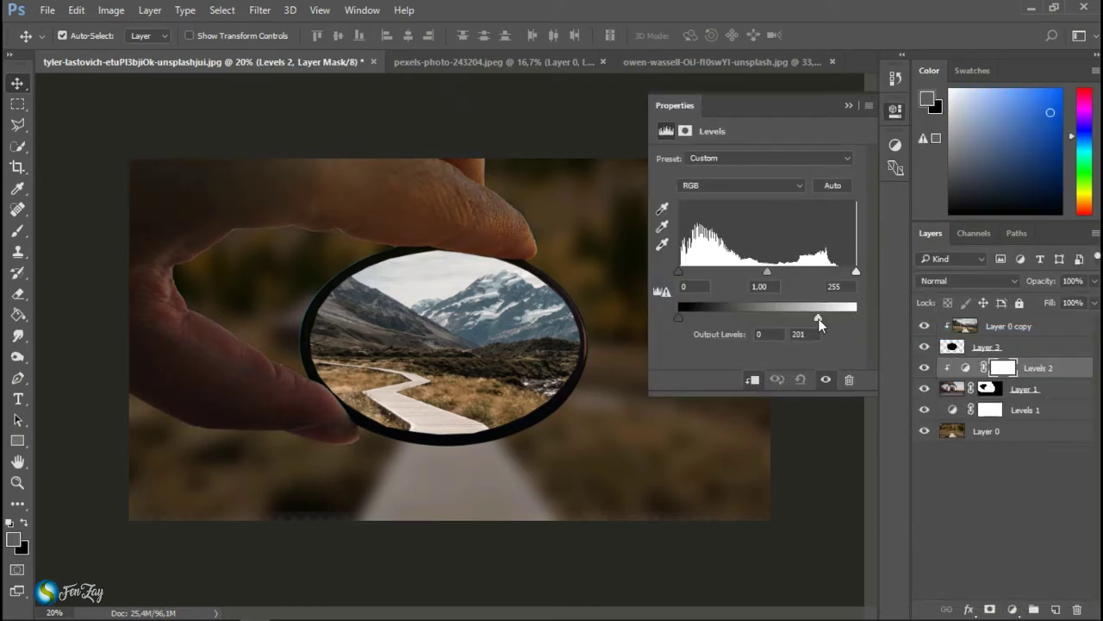
left_click_drag(818, 318, 789, 321)
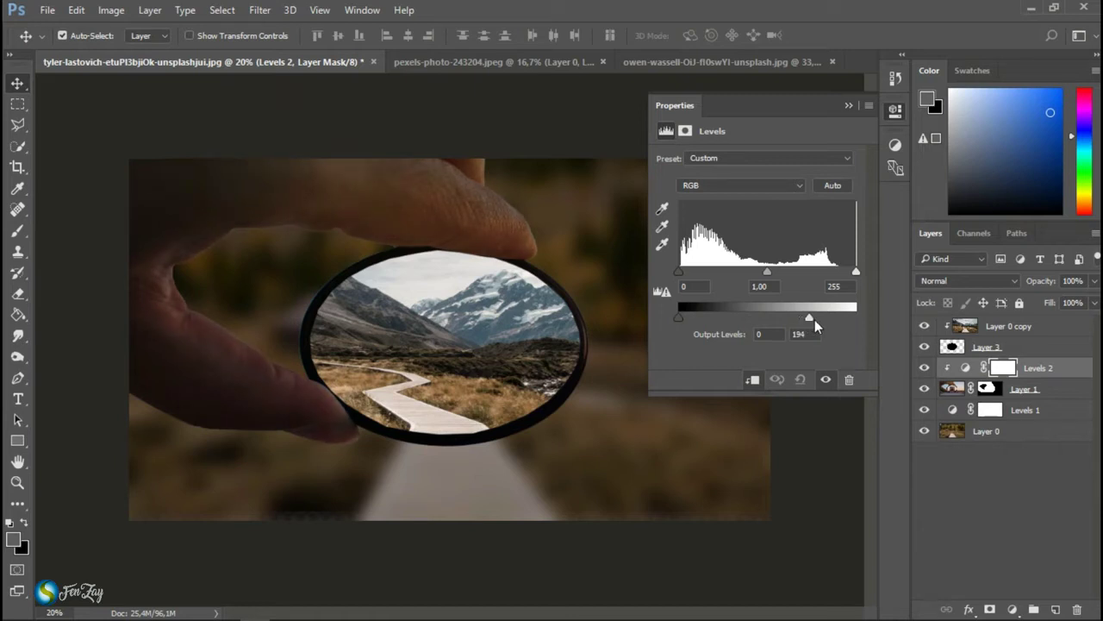
left_click(848, 106)
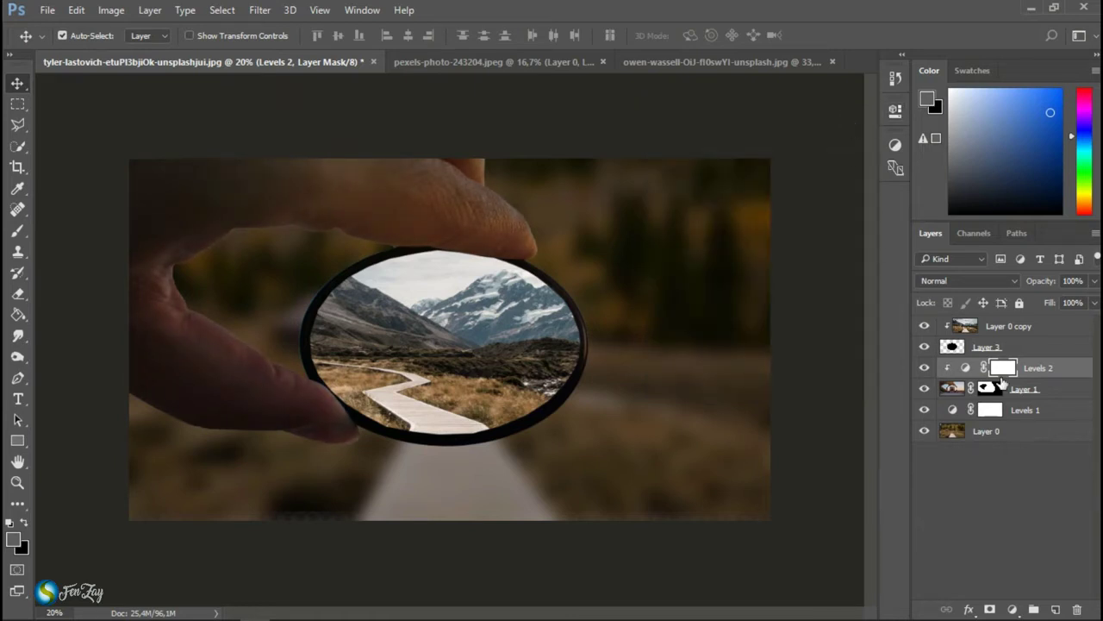
left_click(1047, 327)
Duplicate Layer 0 copy and mask the new copy down to just the boardwalk
left_click(1017, 369)
left_click(1053, 327)
key("ctrl+j")
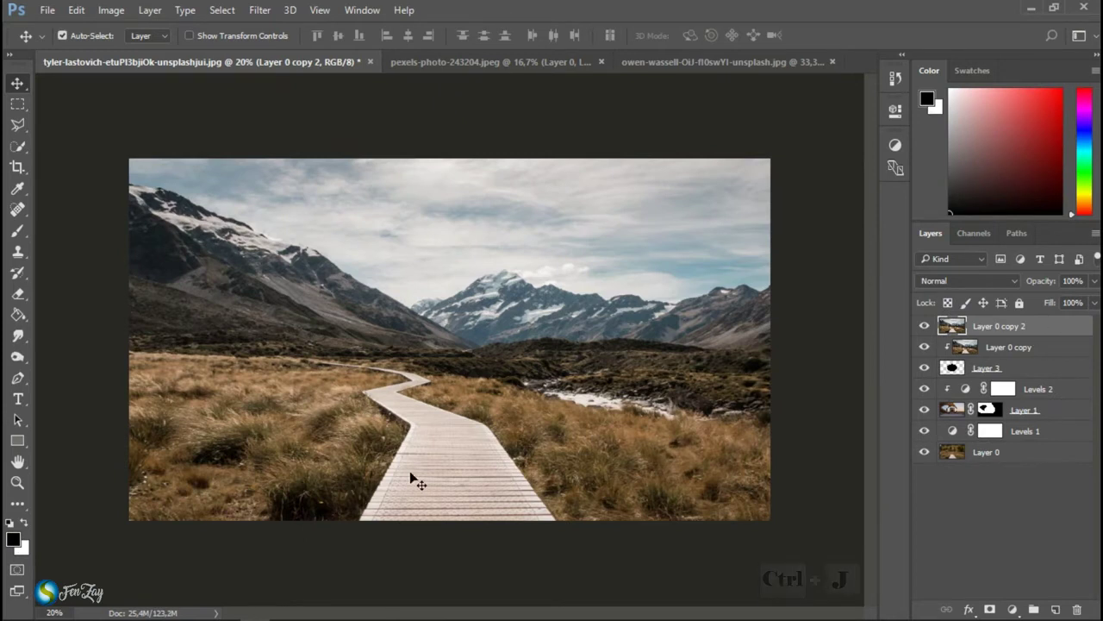
left_click(13, 151)
left_click_drag(424, 469, 451, 520)
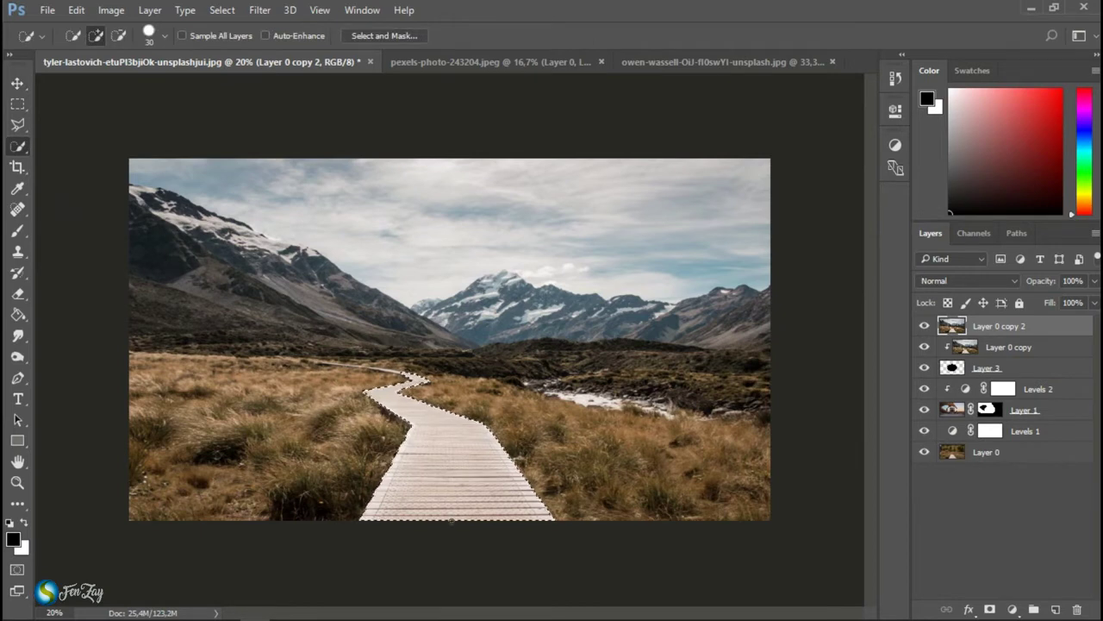
left_click(990, 609)
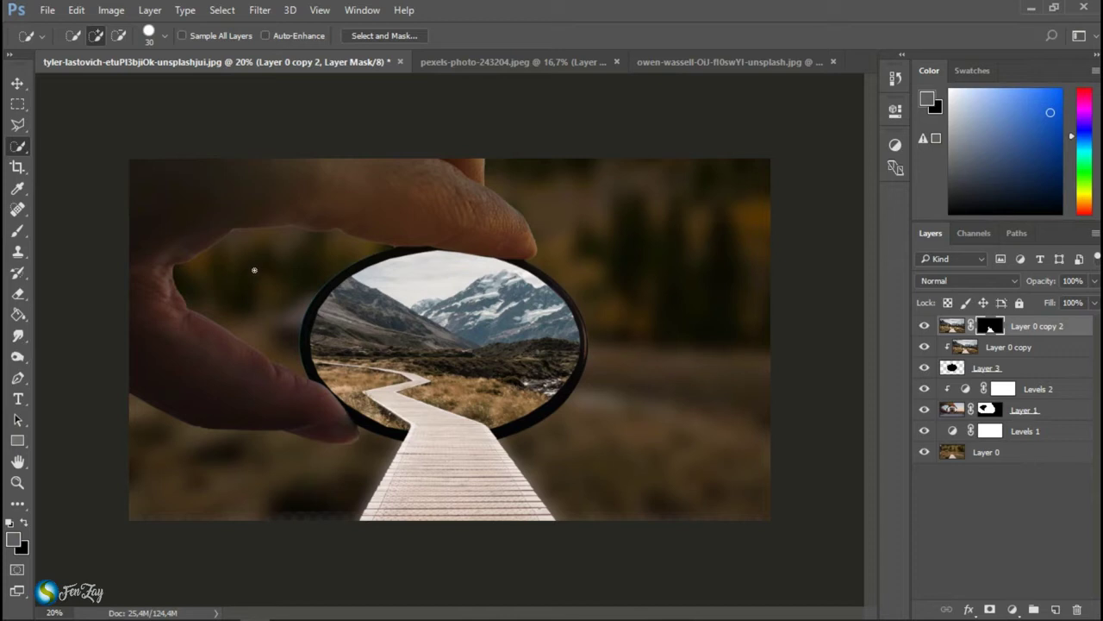
Add a Levels layer clipped to the boardwalk with lowered output white and an inverted mask
left_click(1012, 609)
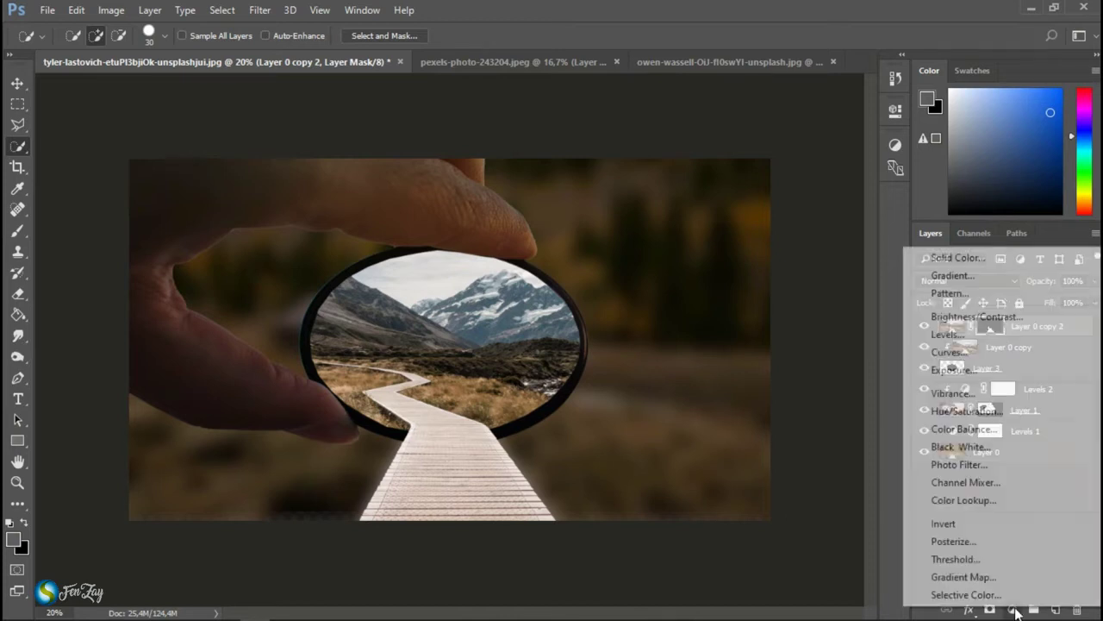
left_click(988, 332)
left_click_drag(856, 317, 779, 320)
left_click(752, 380)
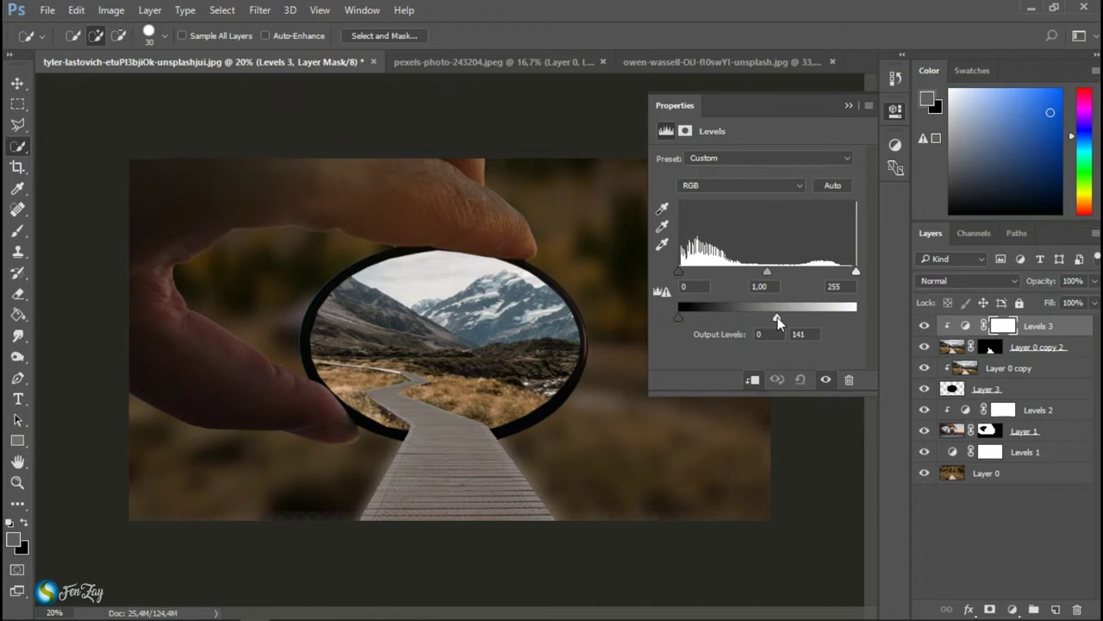
left_click_drag(786, 317, 776, 317)
left_click(845, 107)
key("ctrl+alt+g")
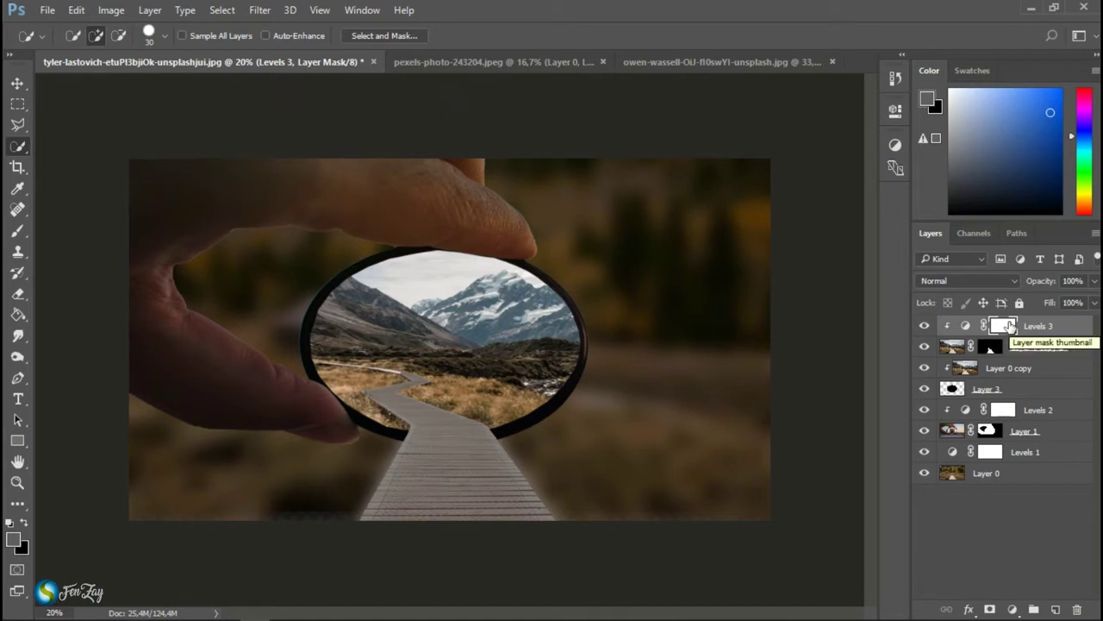
key("ctrl+i")
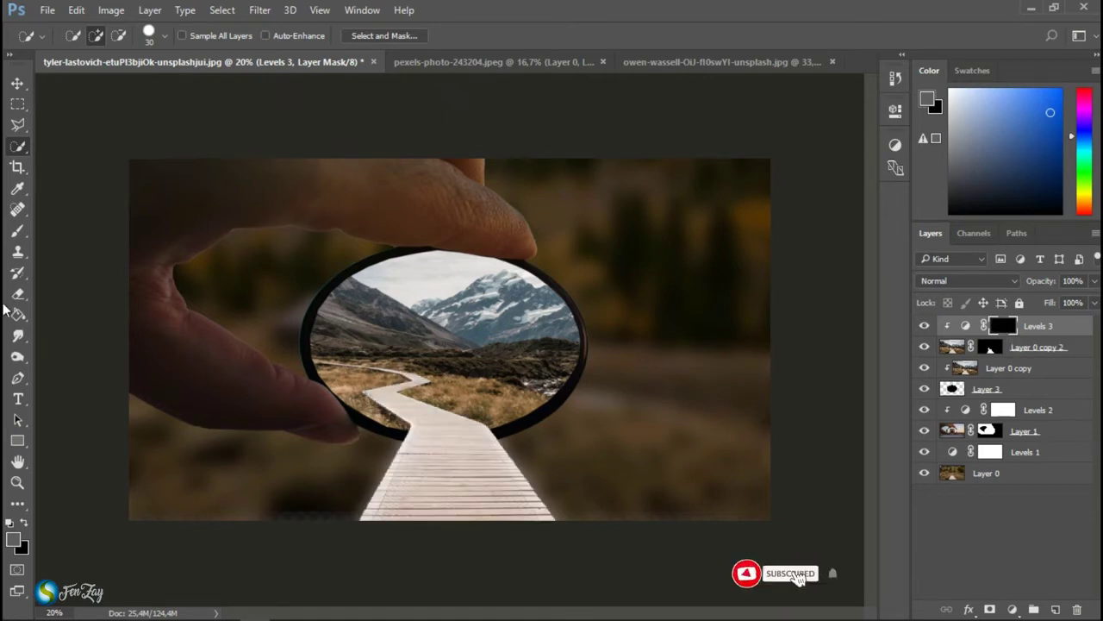
Paint white with a soft brush along the boardwalk's lower edges and set the layer to 65% opacity
left_click(17, 230)
left_click(11, 522)
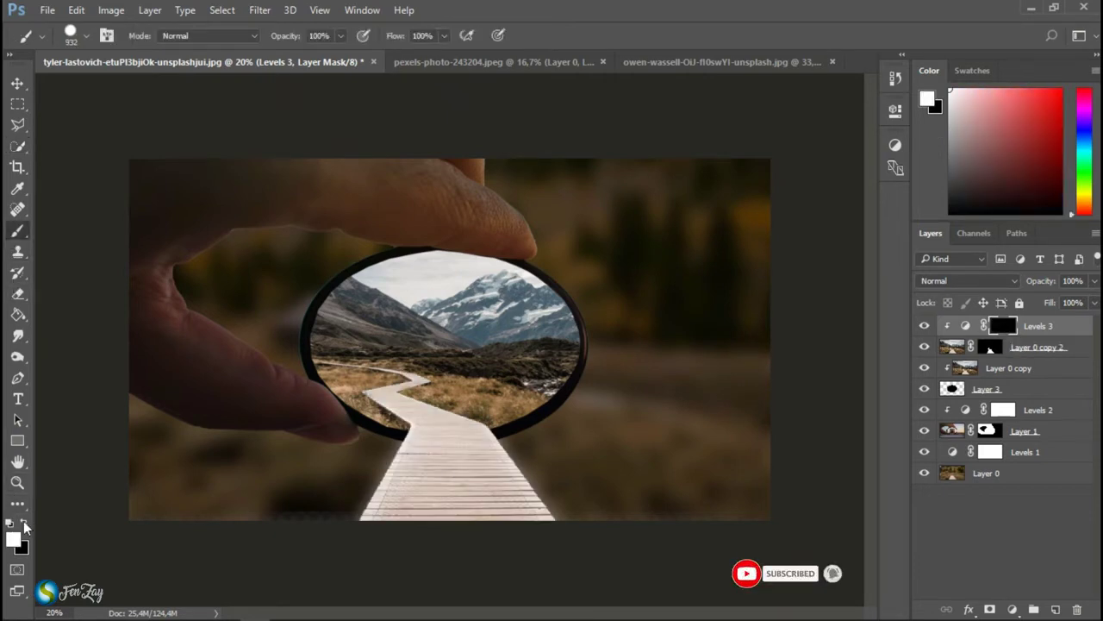
right_click(339, 398, "alt")
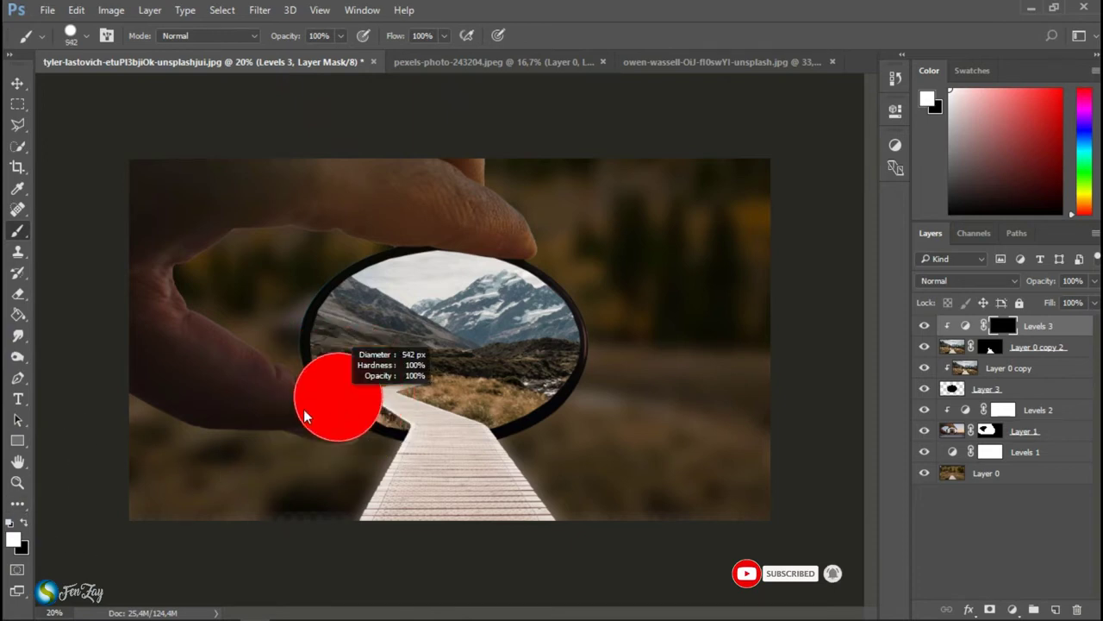
right_click(449, 451)
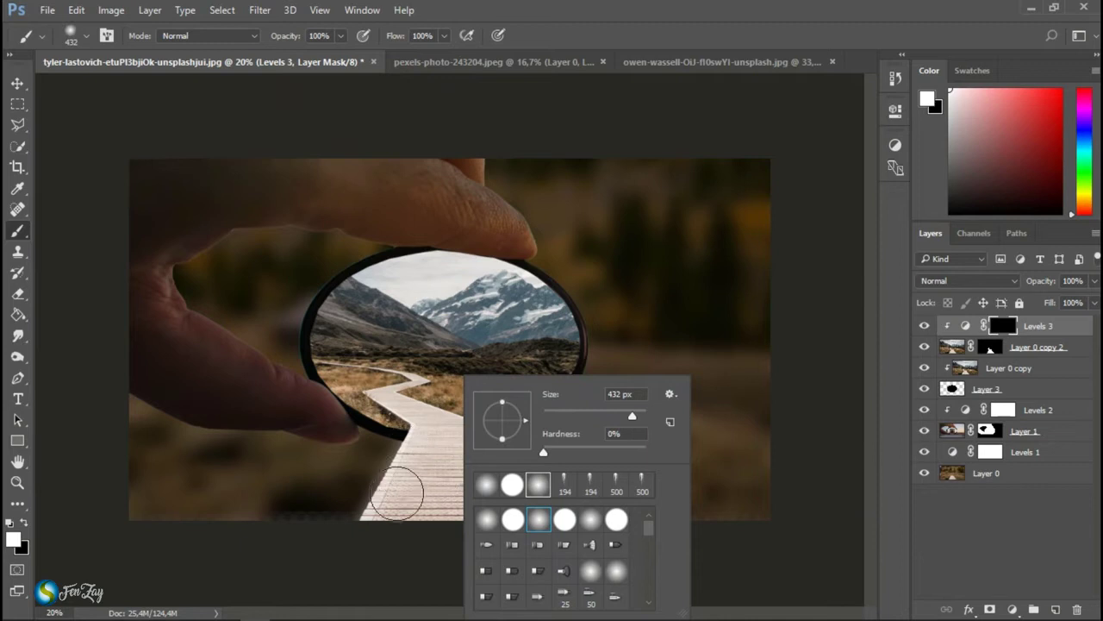
key("Escape")
mouse_move(365, 499)
left_mouse_down()
mouse_move(438, 515)
mouse_move(543, 504)
mouse_move(401, 478)
mouse_move(559, 476)
mouse_move(465, 466)
mouse_move(349, 482)
mouse_move(389, 470)
mouse_move(491, 522)
mouse_move(550, 478)
mouse_move(566, 496)
left_mouse_up()
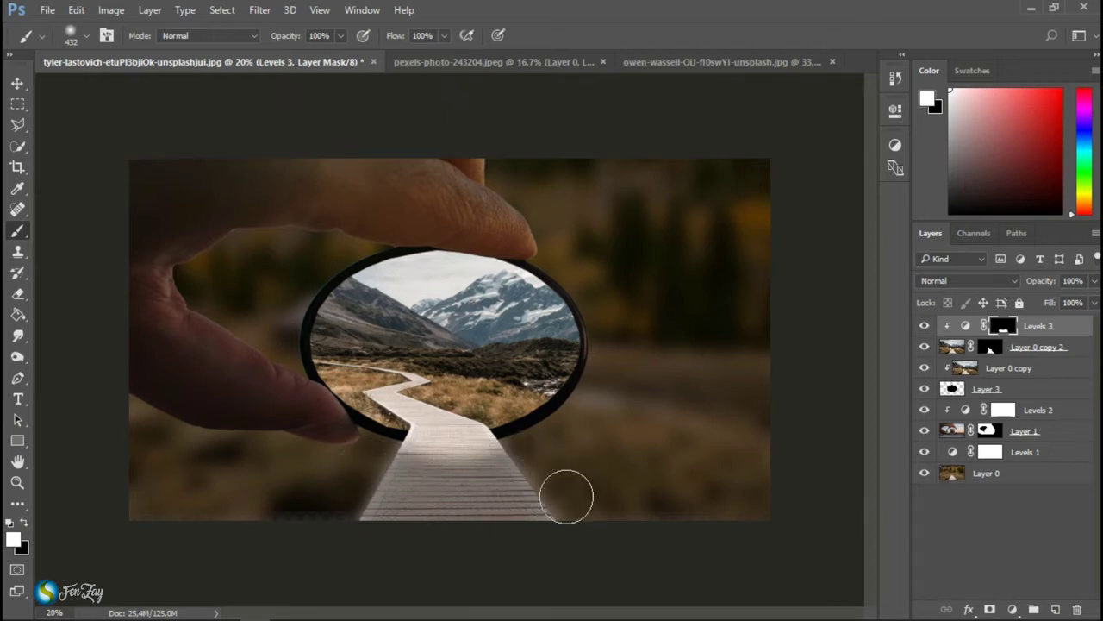
left_click_drag(1047, 282, 1018, 304)
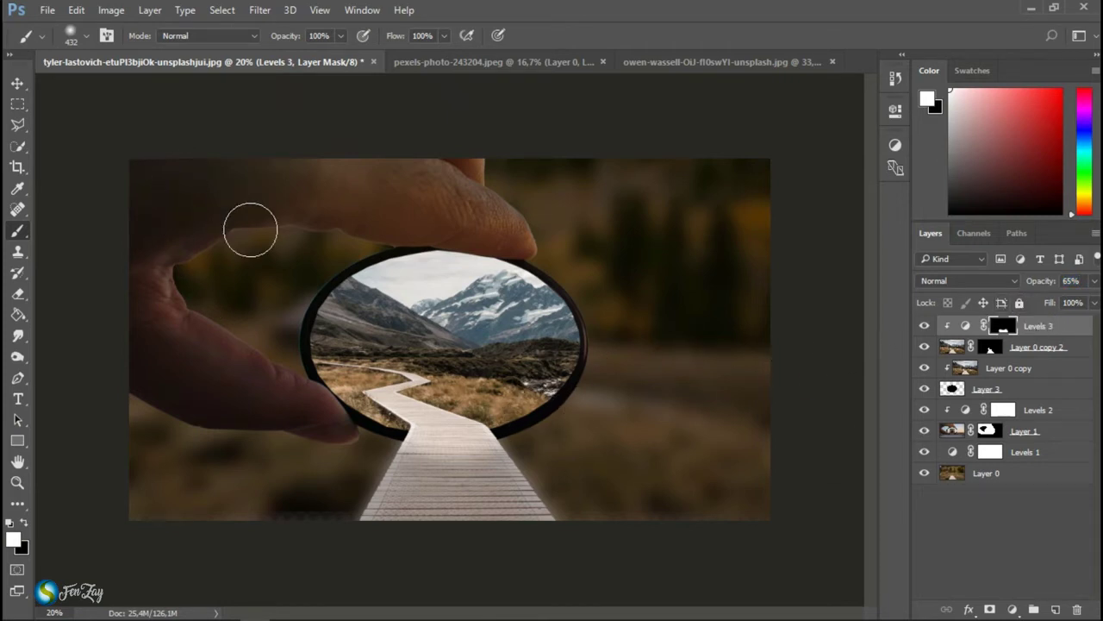
Bring the cabin photo into the composite as Layer 4 below the boardwalk layers, clipped inside the lens
left_click(17, 84)
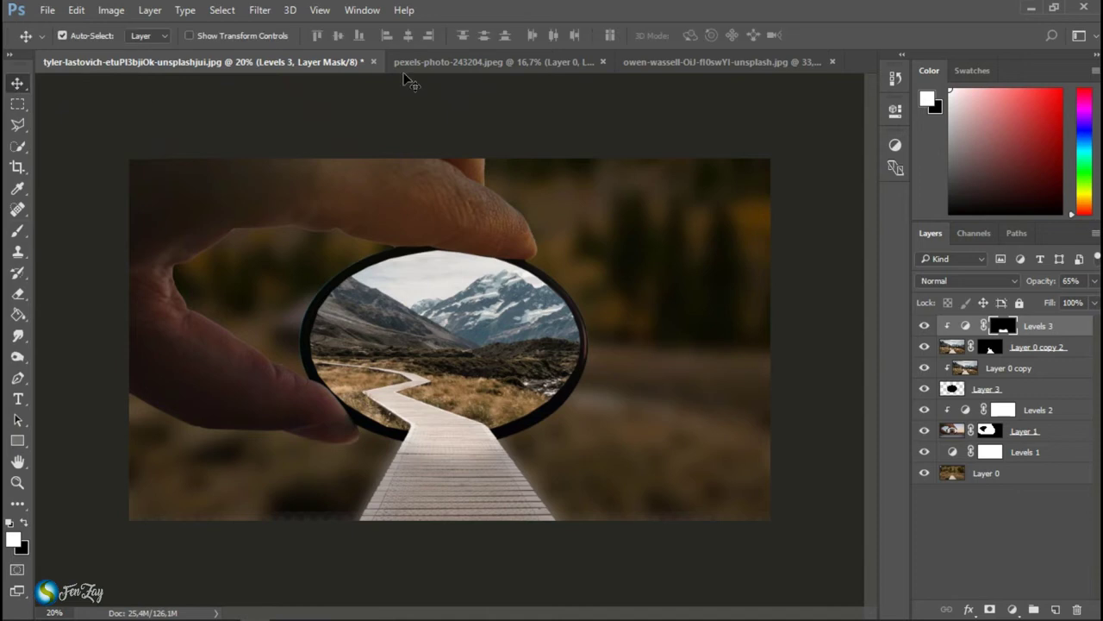
left_click(689, 62)
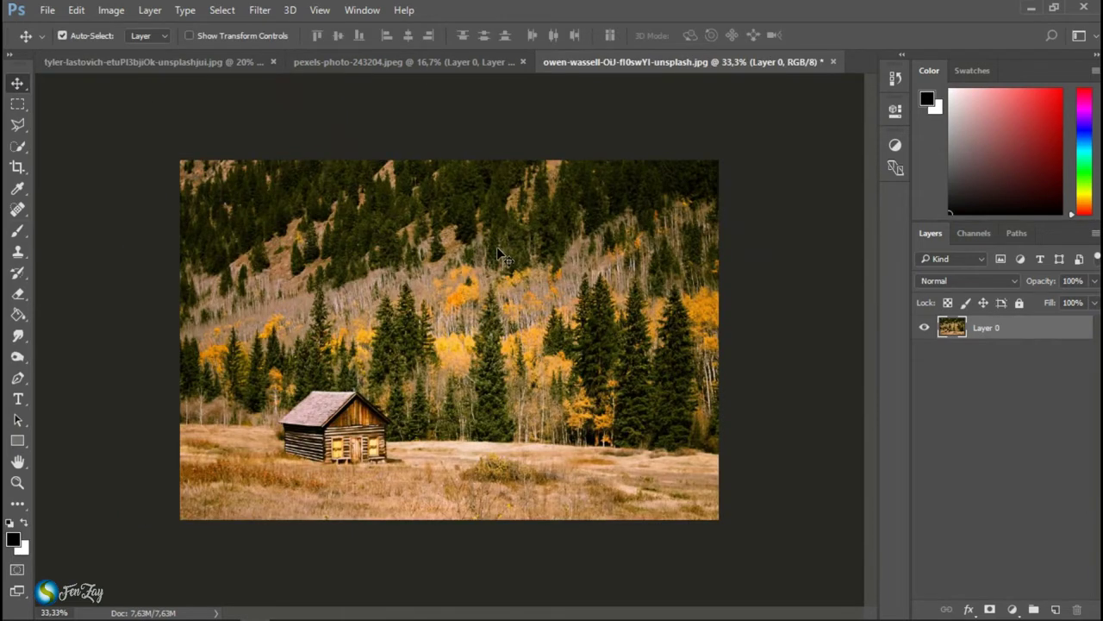
mouse_move(498, 256)
left_mouse_down()
mouse_move(444, 293)
mouse_move(455, 305)
left_mouse_up()
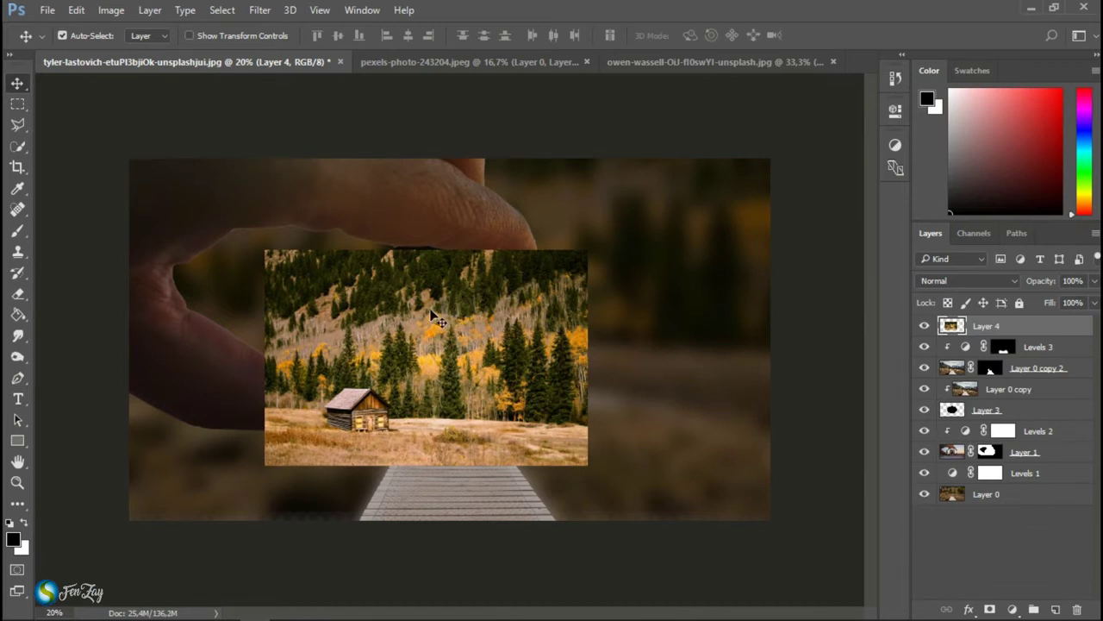
left_click_drag(1005, 326, 1019, 389)
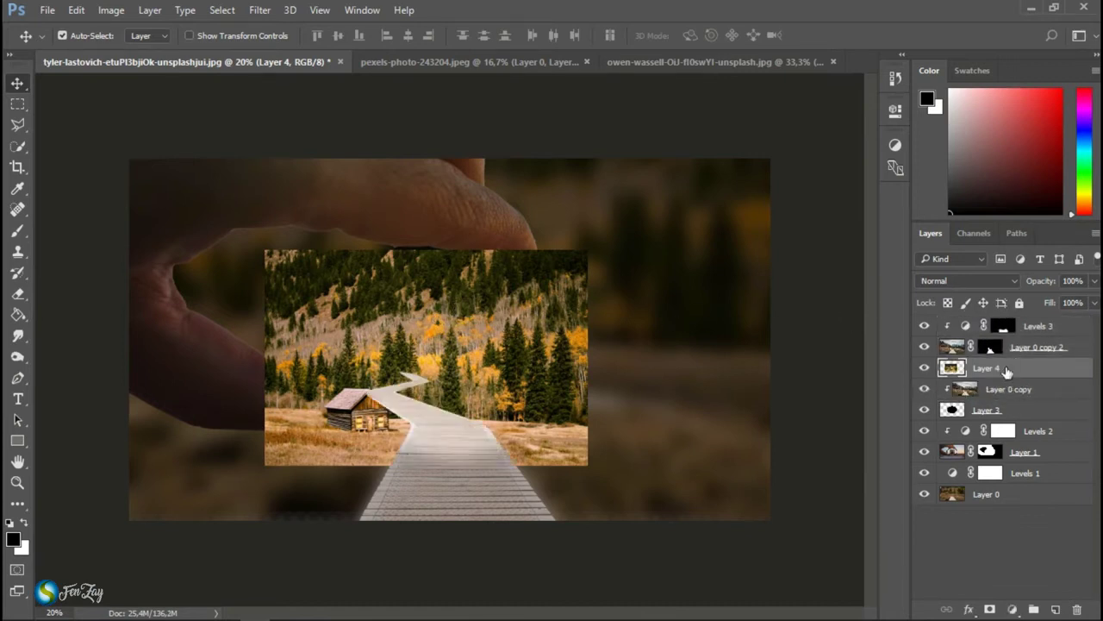
right_click(1006, 369)
left_click(724, 405)
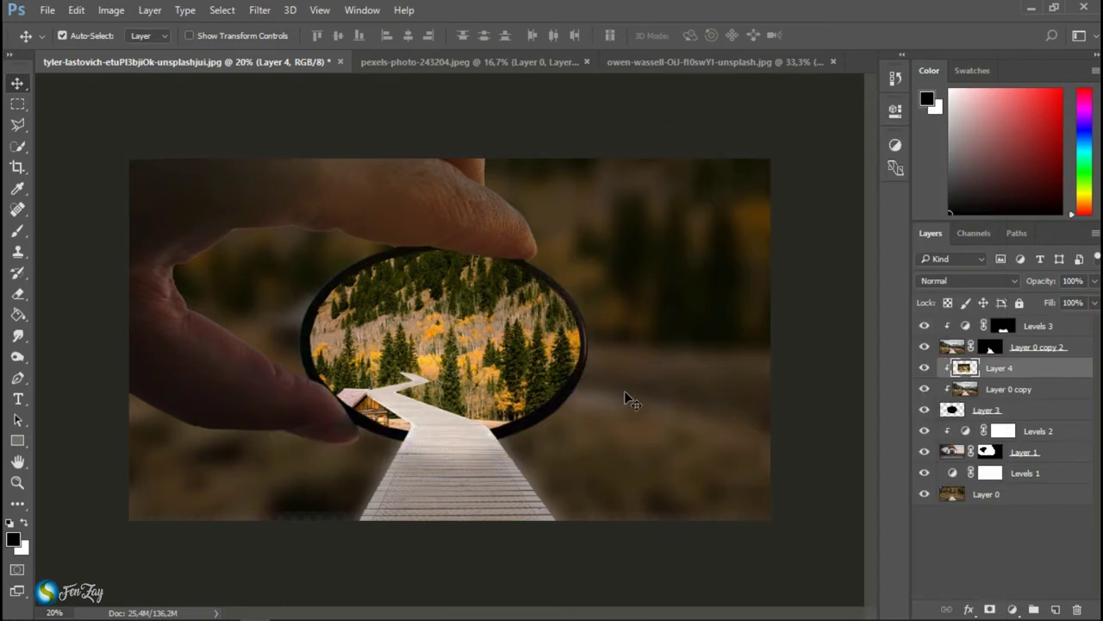
Scale the cabin photo to about 92% width and 79% height to fill the lens opening
key("ctrl+t")
key("ctrl+t")
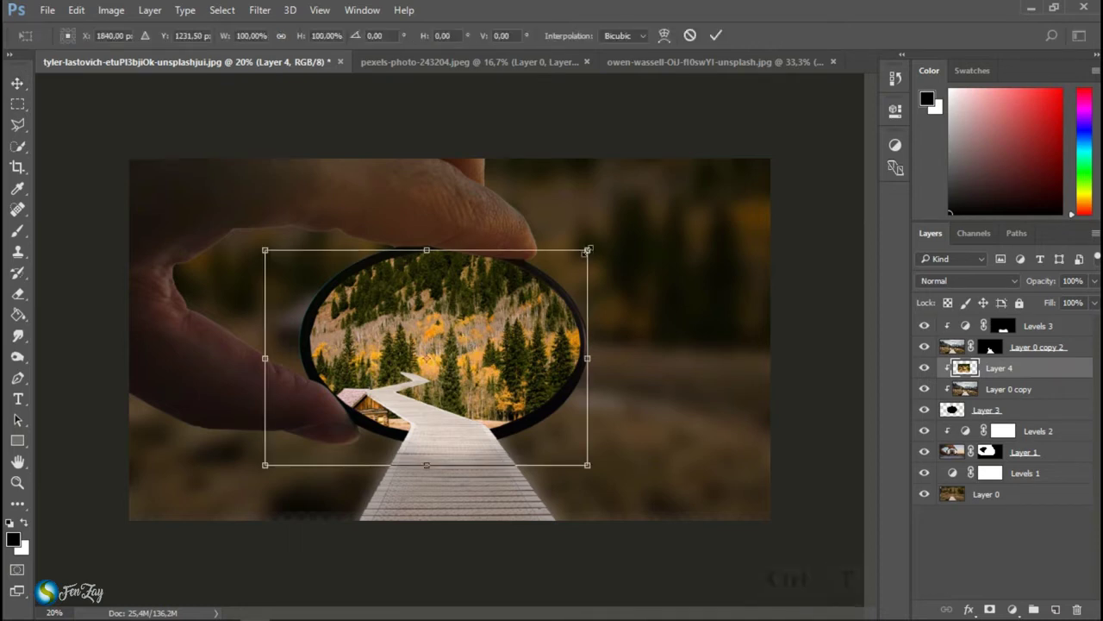
left_click_drag(587, 252, 473, 327)
mouse_move(447, 362)
left_mouse_down()
mouse_move(538, 299)
mouse_move(524, 298)
mouse_move(541, 298)
left_mouse_up()
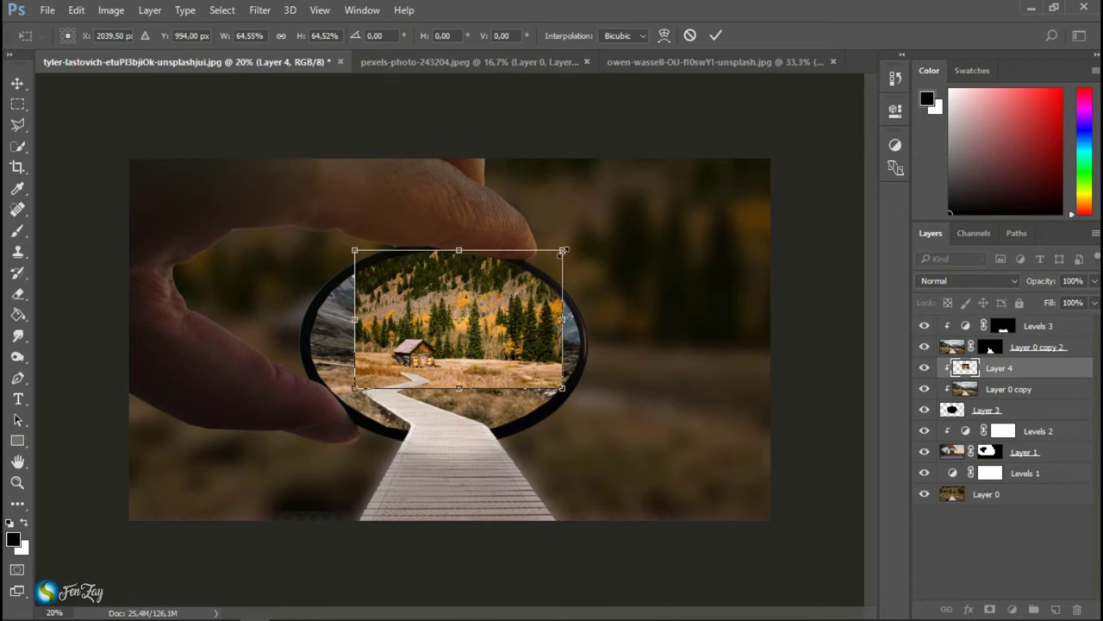
left_click_drag(562, 251, 601, 223)
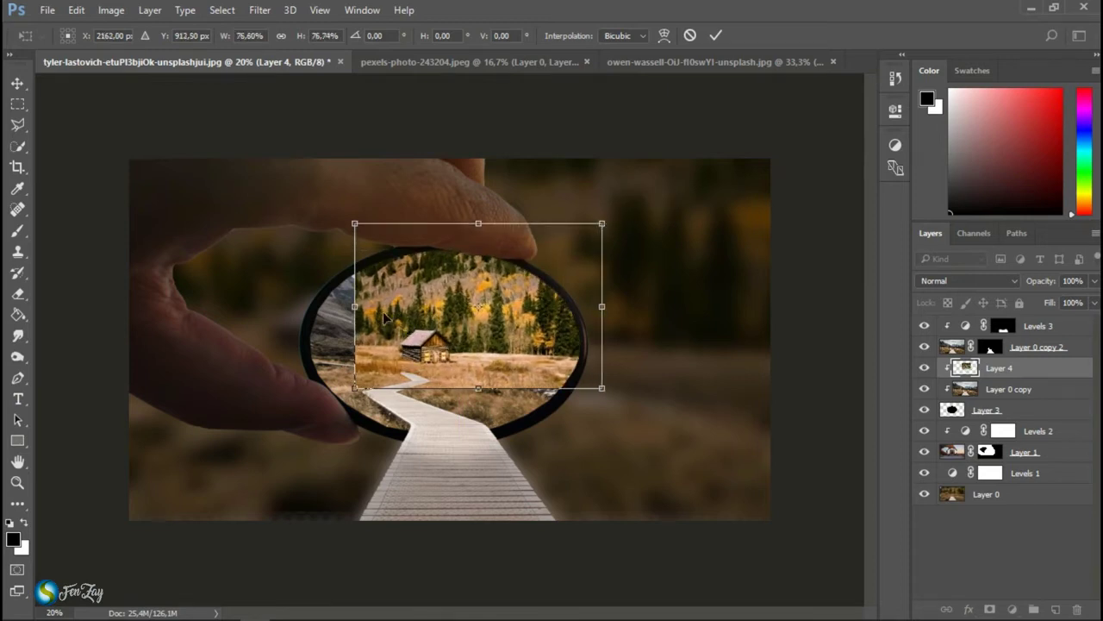
left_click_drag(351, 305, 304, 306)
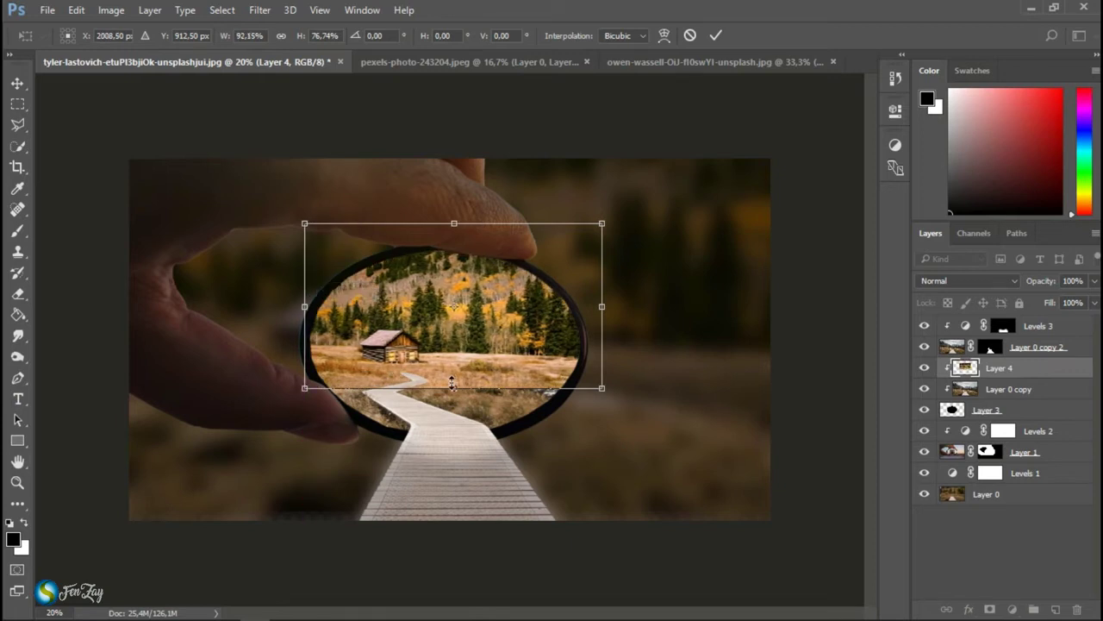
mouse_move(454, 387)
left_mouse_down()
mouse_move(454, 356)
mouse_move(439, 350)
left_mouse_up()
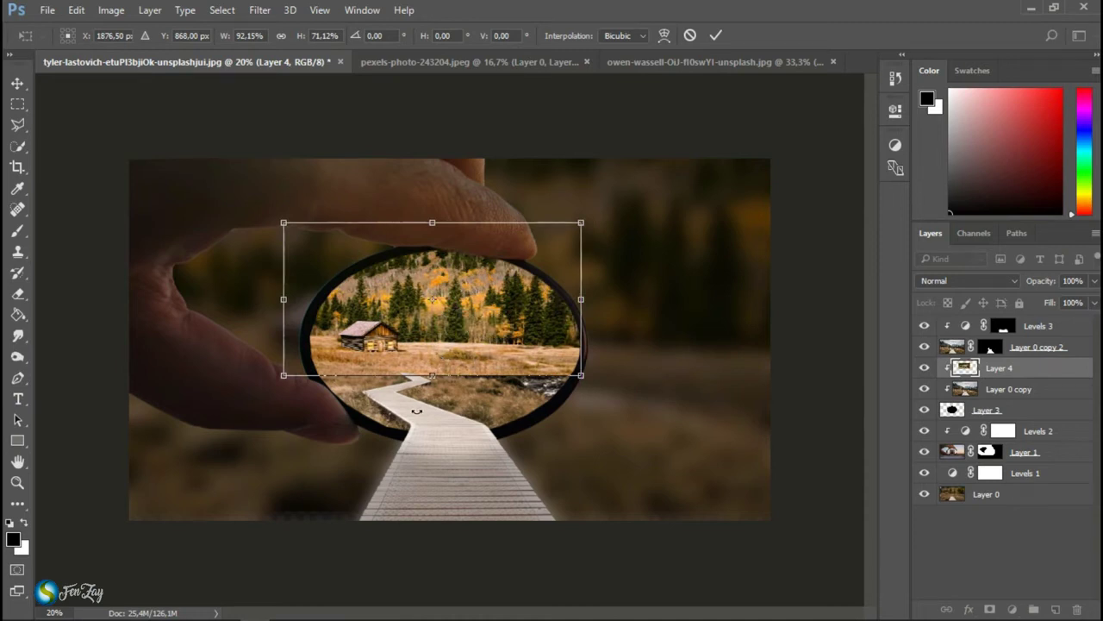
left_click_drag(432, 223, 433, 205)
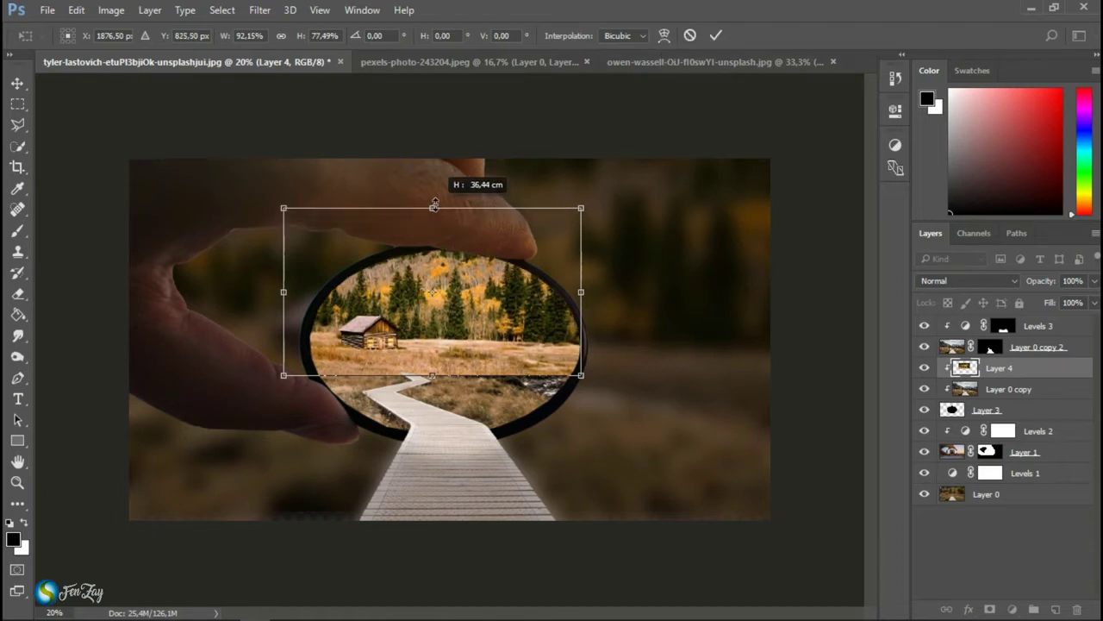
left_click(720, 37)
Erase the patch edge so the cabin fades into the boardwalk in the lens
left_click(18, 293)
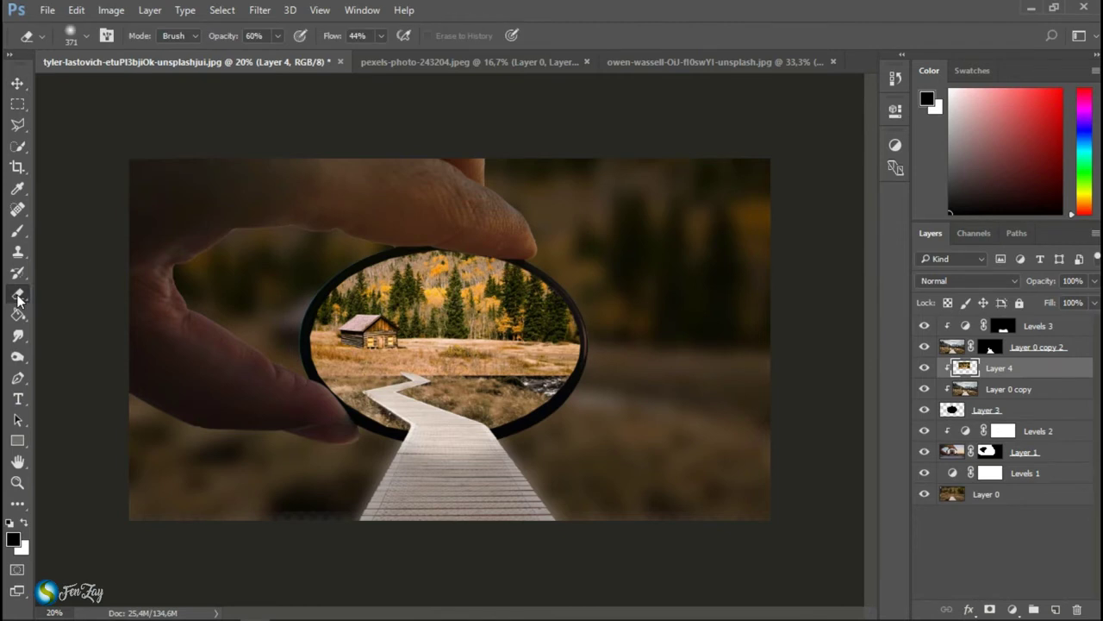
mouse_move(428, 379)
left_mouse_down()
mouse_move(535, 384)
mouse_move(463, 389)
mouse_move(560, 383)
mouse_move(497, 394)
mouse_move(345, 379)
mouse_move(406, 371)
mouse_move(324, 375)
mouse_move(502, 382)
mouse_move(530, 404)
mouse_move(553, 385)
left_mouse_up()
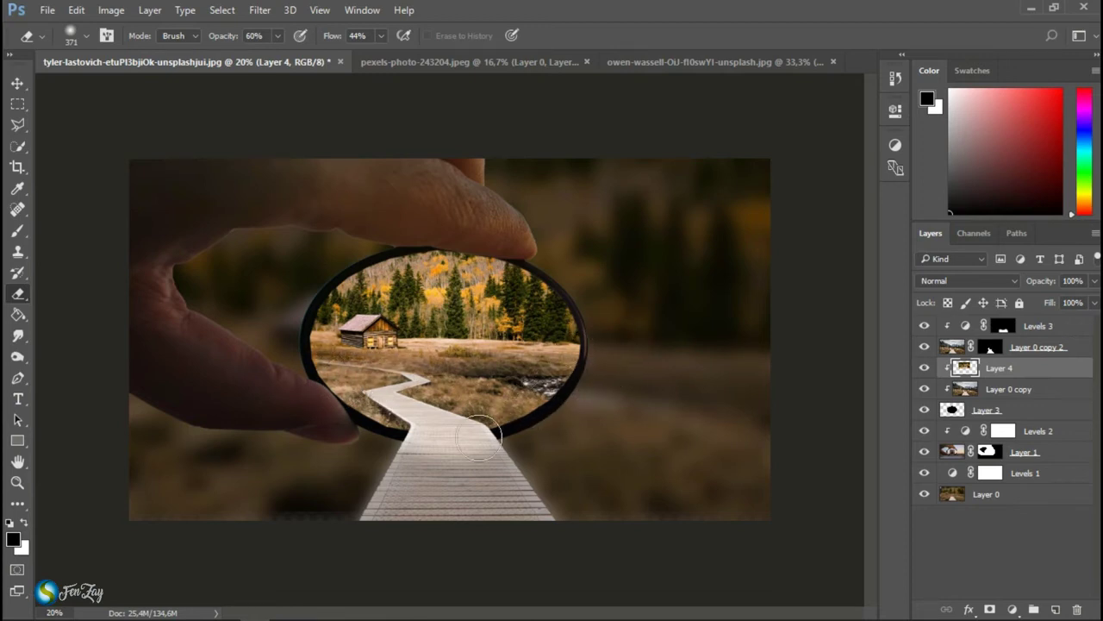
scroll(426, 437, "down", 1)
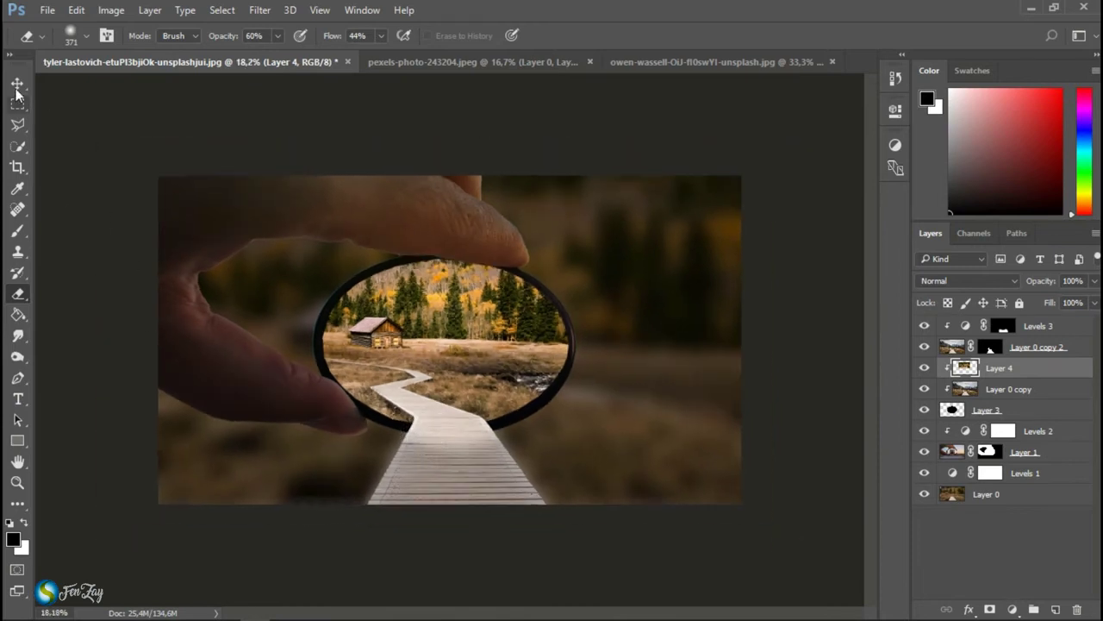
Lower Layer 4's Levels output white to 206
key("v")
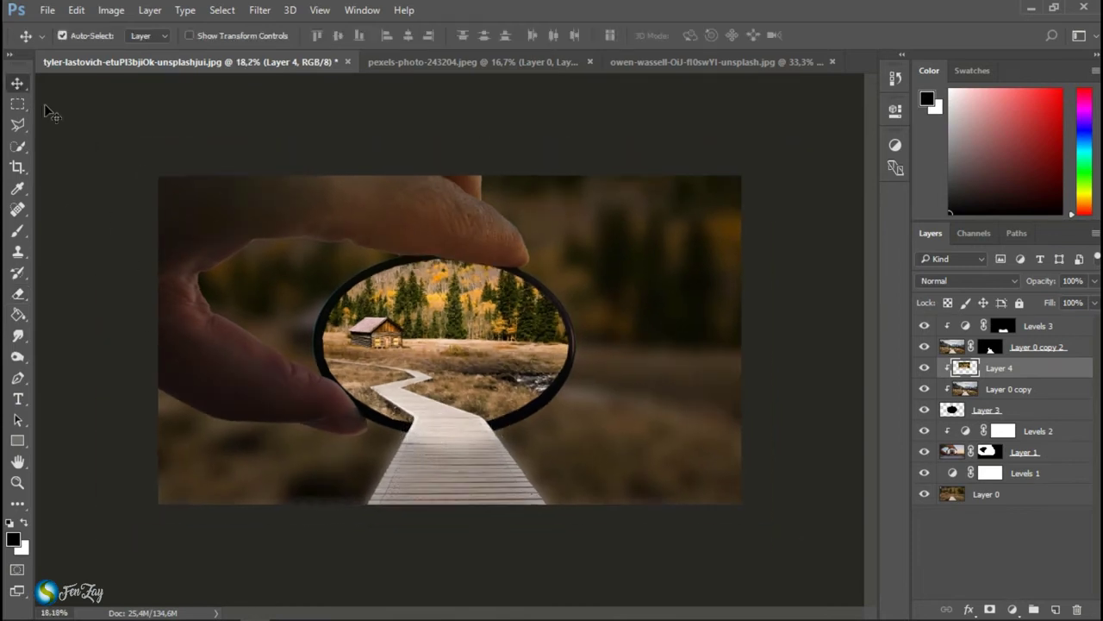
key("ctrl+l")
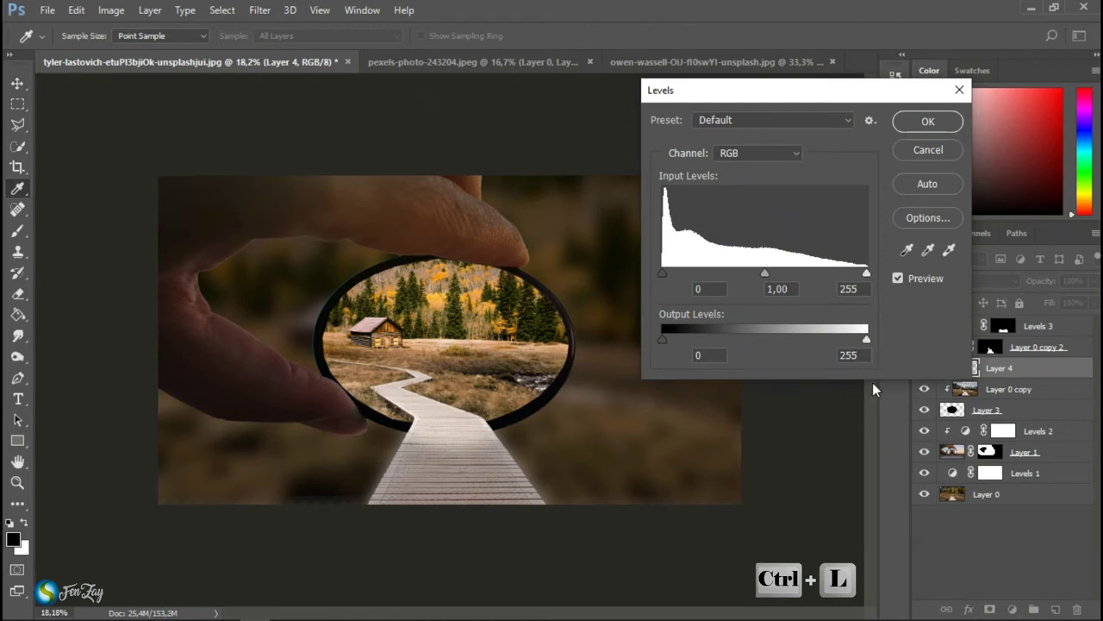
left_click_drag(866, 336, 839, 339)
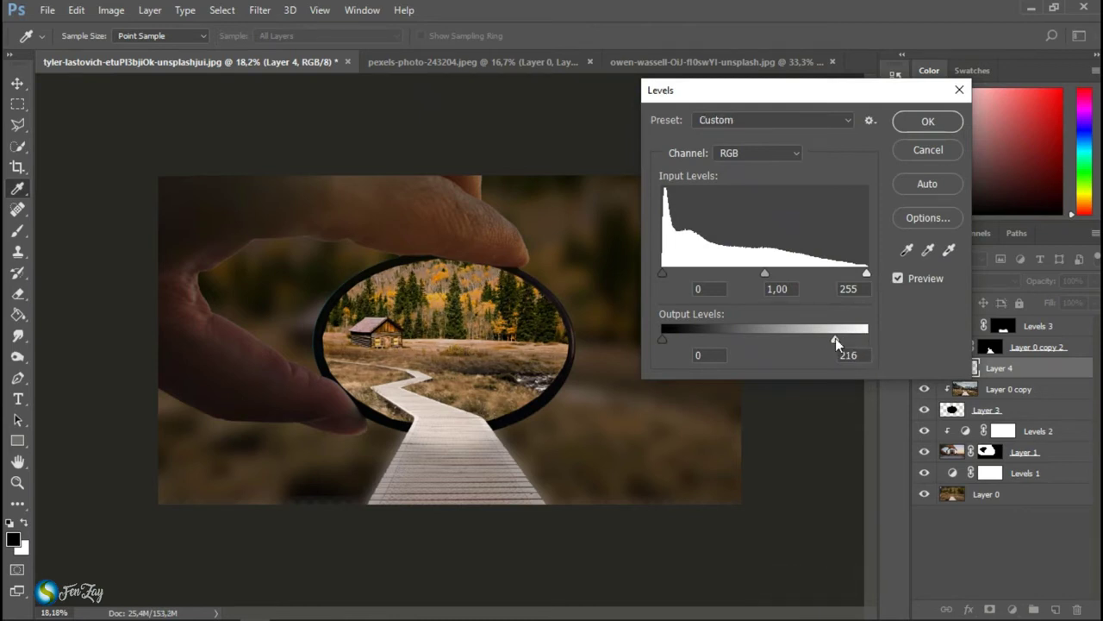
left_click(927, 122)
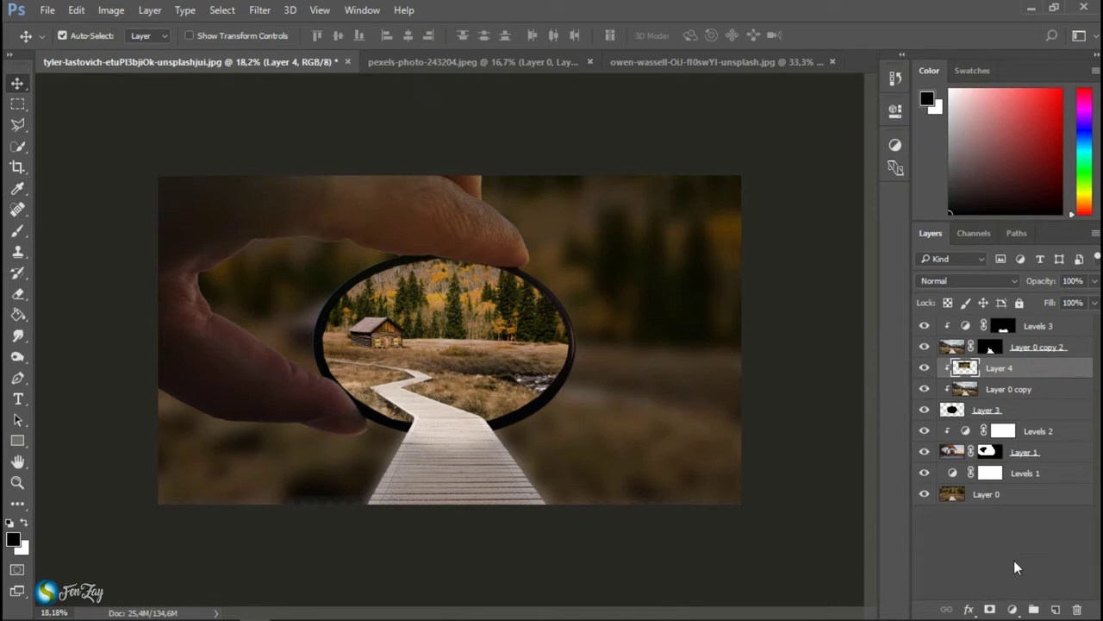
Add a new Layer 5 clipped to Layer 4 and choose a light orange colour
left_click(1055, 609)
right_click(999, 369)
left_click(764, 405)
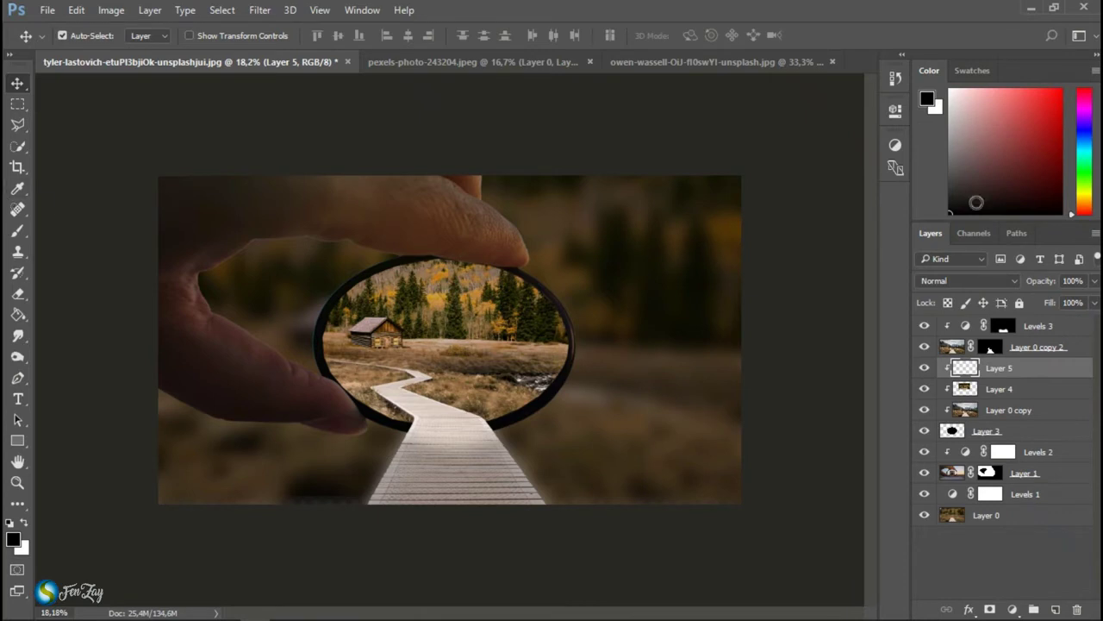
left_click_drag(1084, 210, 1087, 201)
left_click(1031, 91)
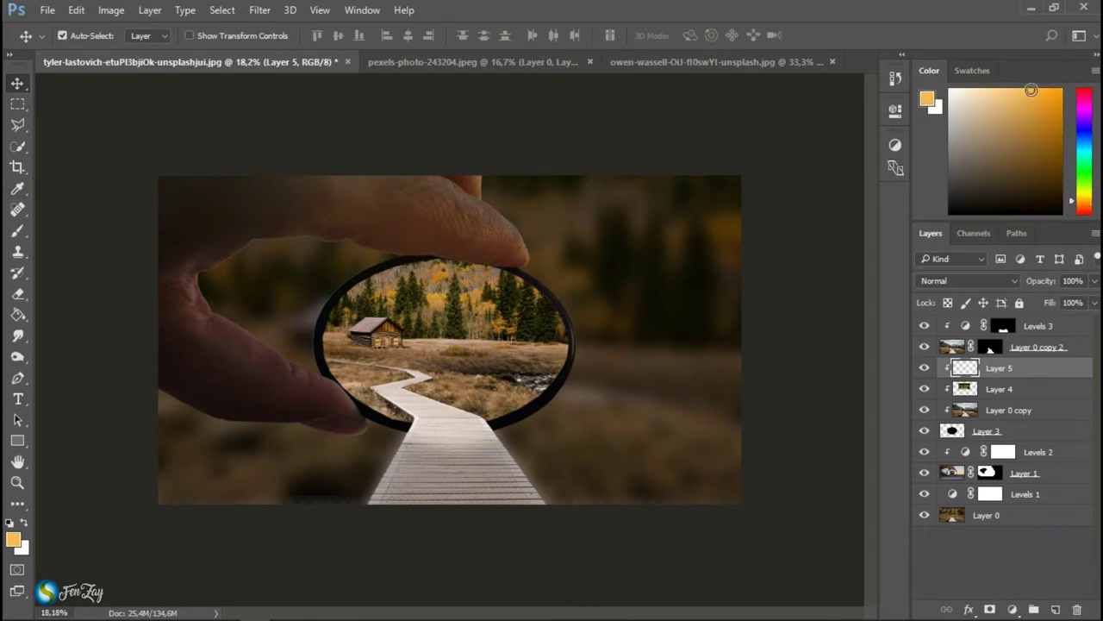
Paint a soft orange glow over the lens trees with a 927 px brush at 82% flow
left_click(18, 230)
left_click_drag(398, 35, 383, 35)
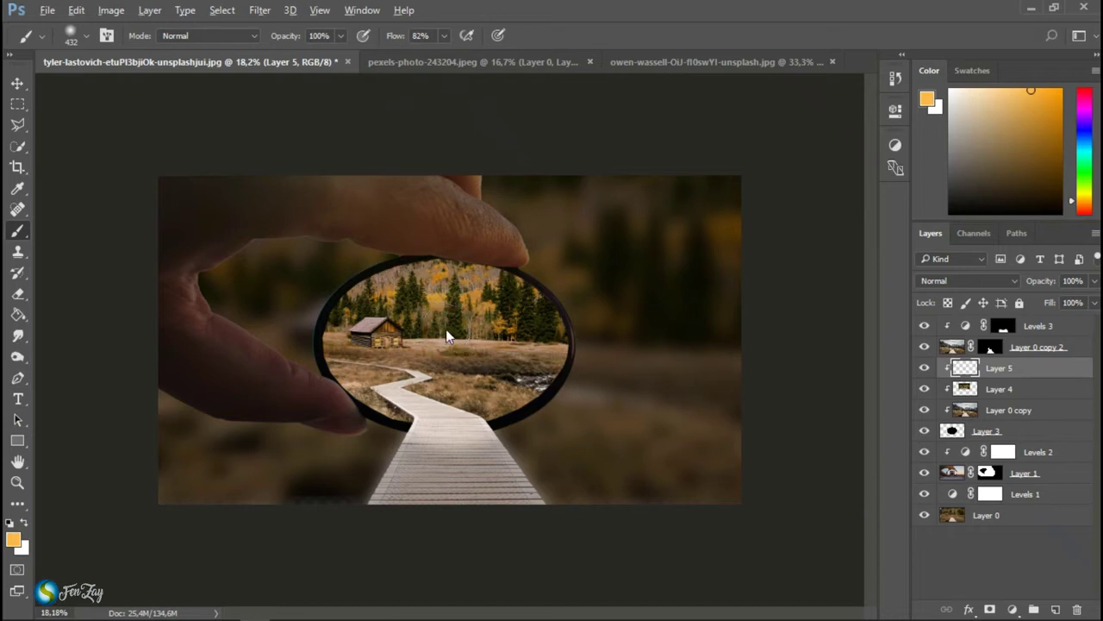
right_click(485, 324, "alt")
mouse_move(494, 314)
left_mouse_down()
mouse_move(470, 298)
mouse_move(484, 318)
mouse_move(466, 318)
mouse_move(502, 320)
left_mouse_up()
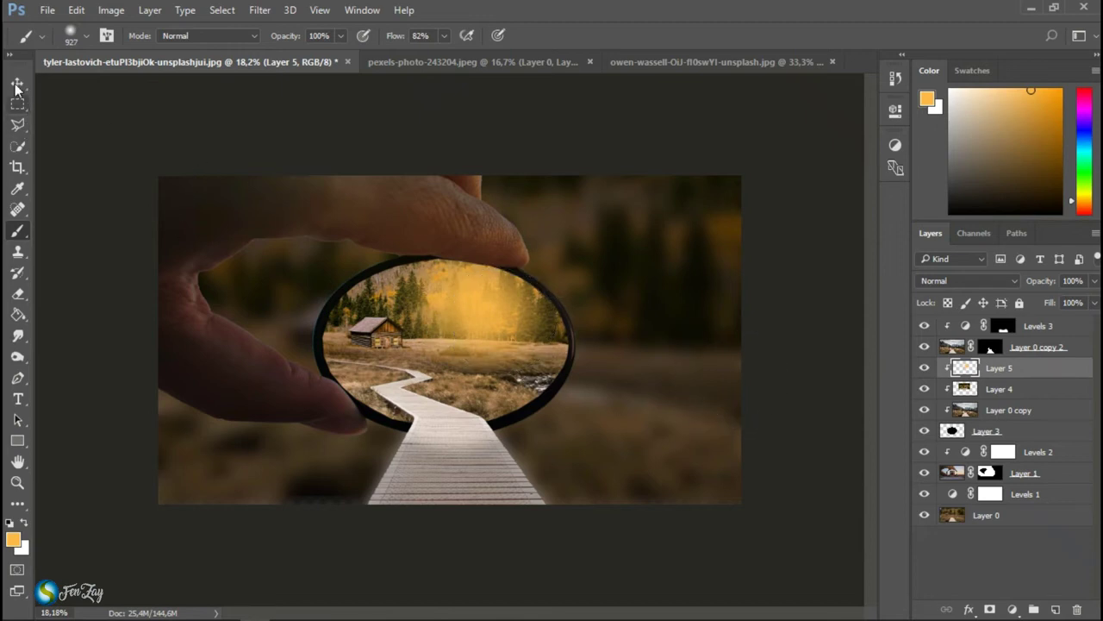
Set Layer 5 to Screen blending at 57% opacity
left_click(17, 84)
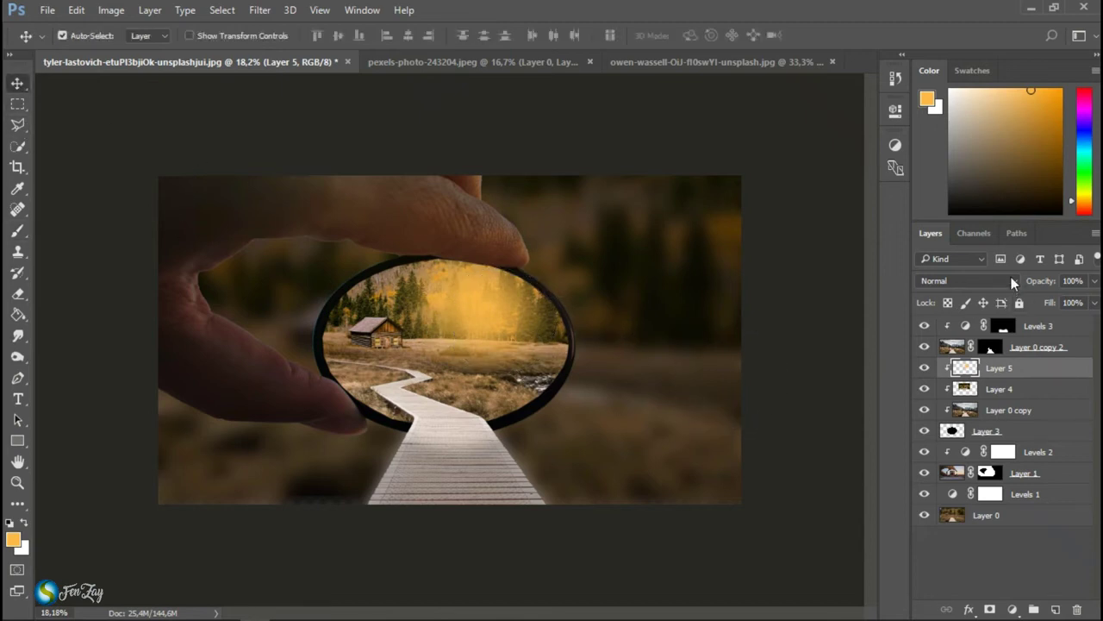
left_click(1012, 278)
left_click(956, 397)
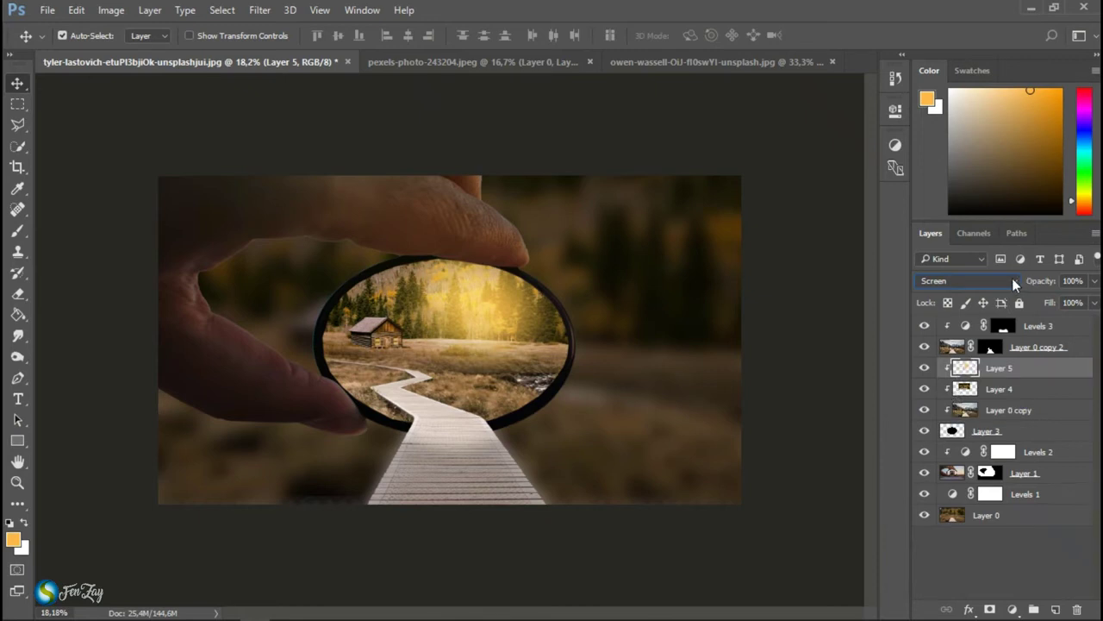
key("6")
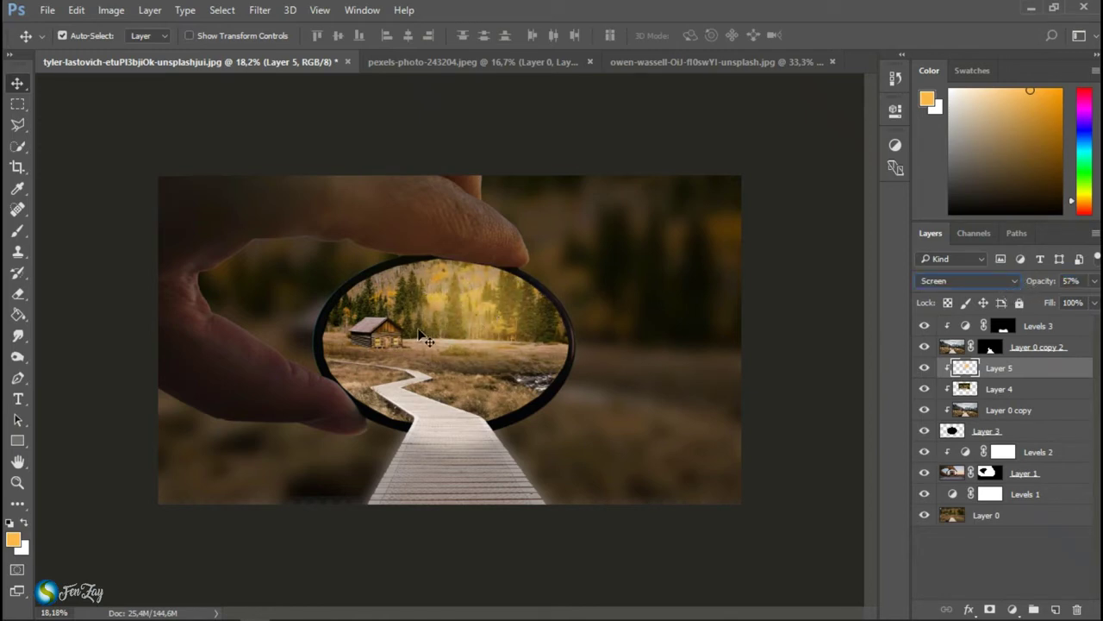
Scale the glow to about 159.51% by 121.93%, skew its lower-left corner outward, and commit
key("ctrl+t")
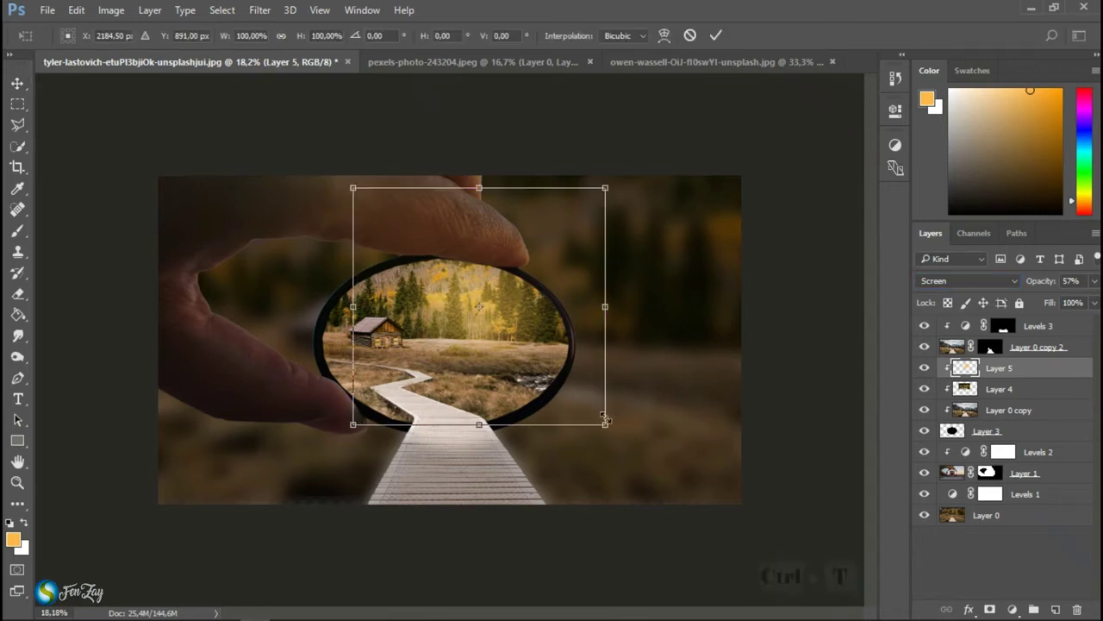
left_click_drag(606, 423, 645, 441)
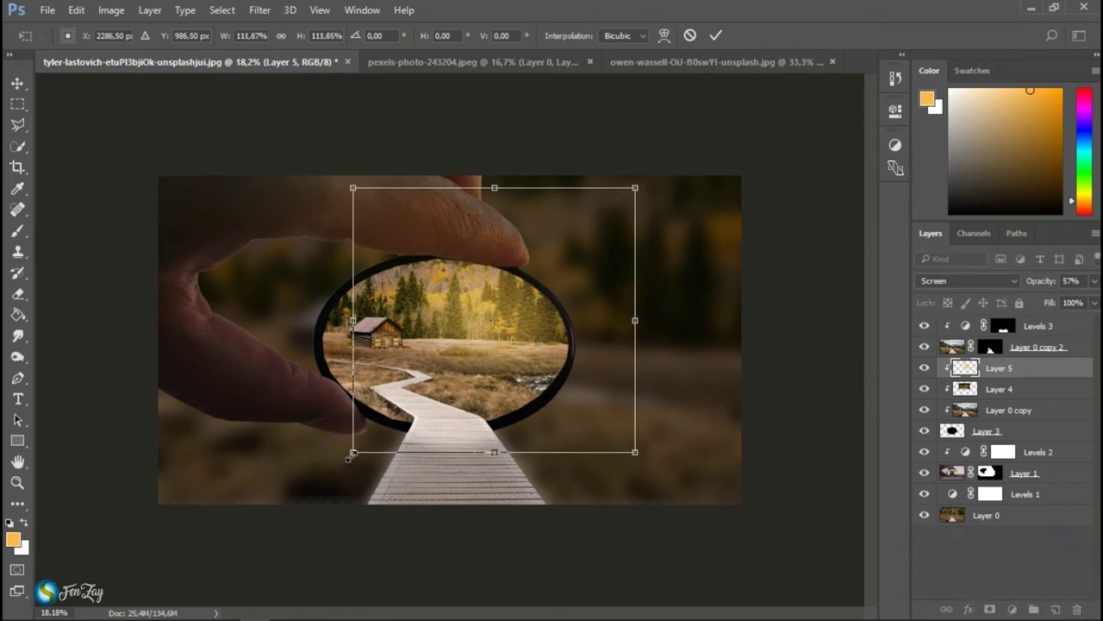
left_click_drag(355, 457, 236, 490)
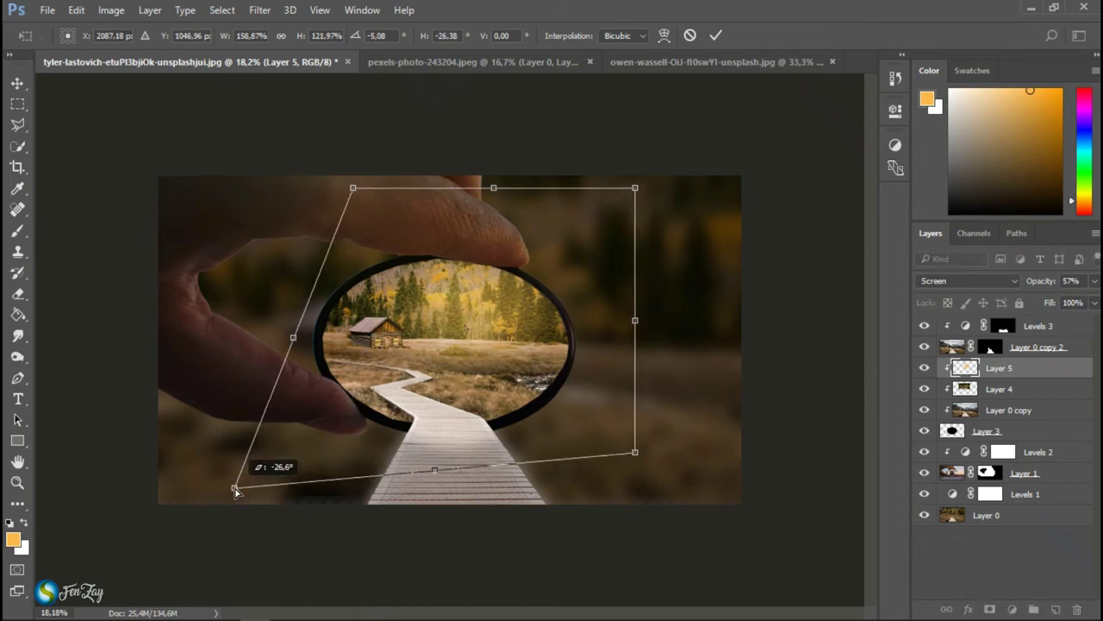
left_click_drag(487, 381, 505, 391)
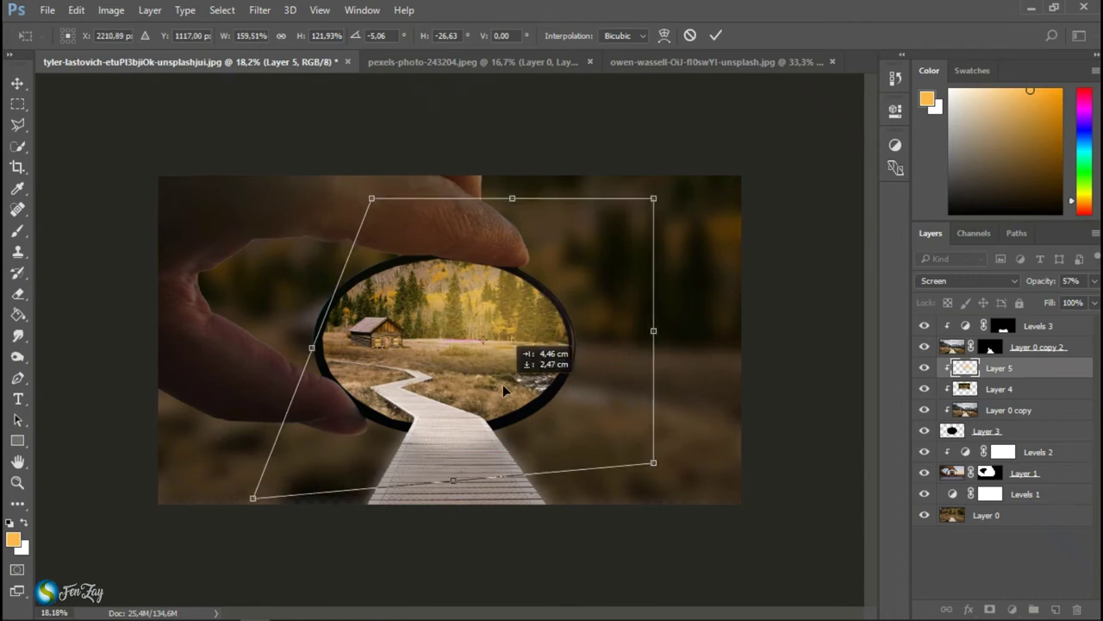
left_click(713, 36)
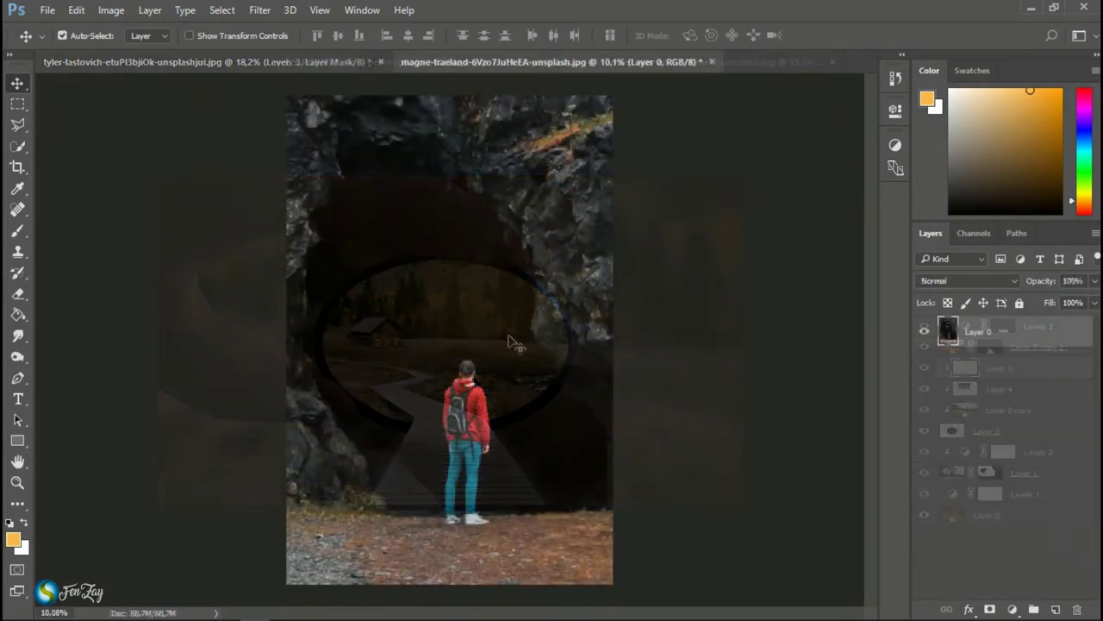
Quick-select the red-hoodie hiker from head to white shoes and mask out everything else
scroll(449, 495, "up", 3)
scroll(449, 495, "up", 2)
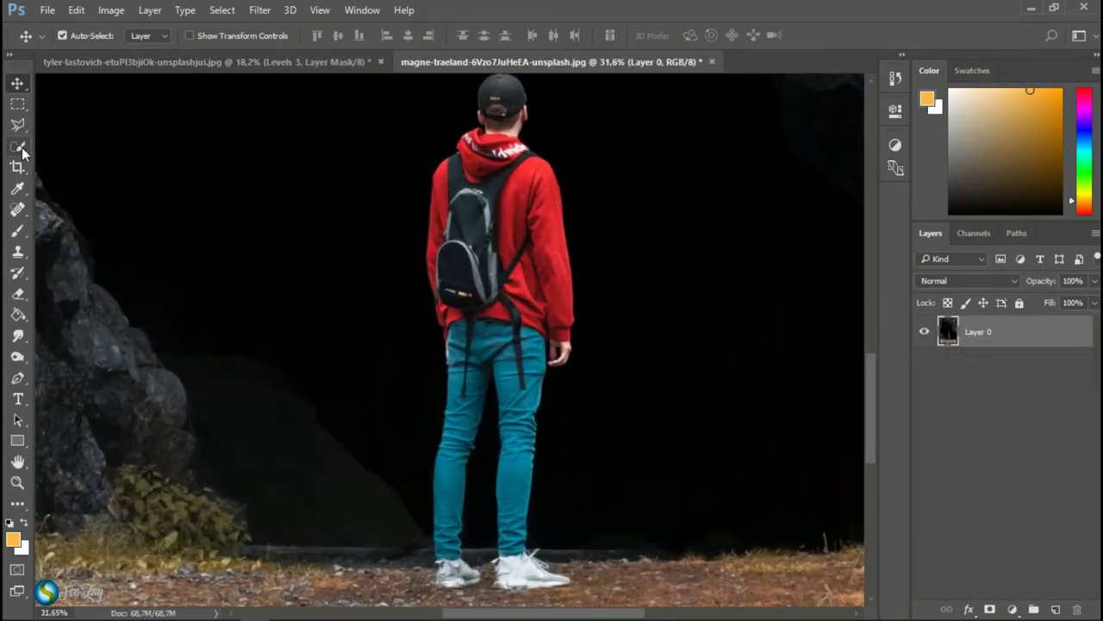
left_click(17, 147)
mouse_move(495, 95)
left_mouse_down()
mouse_move(516, 211)
mouse_move(517, 573)
left_mouse_up()
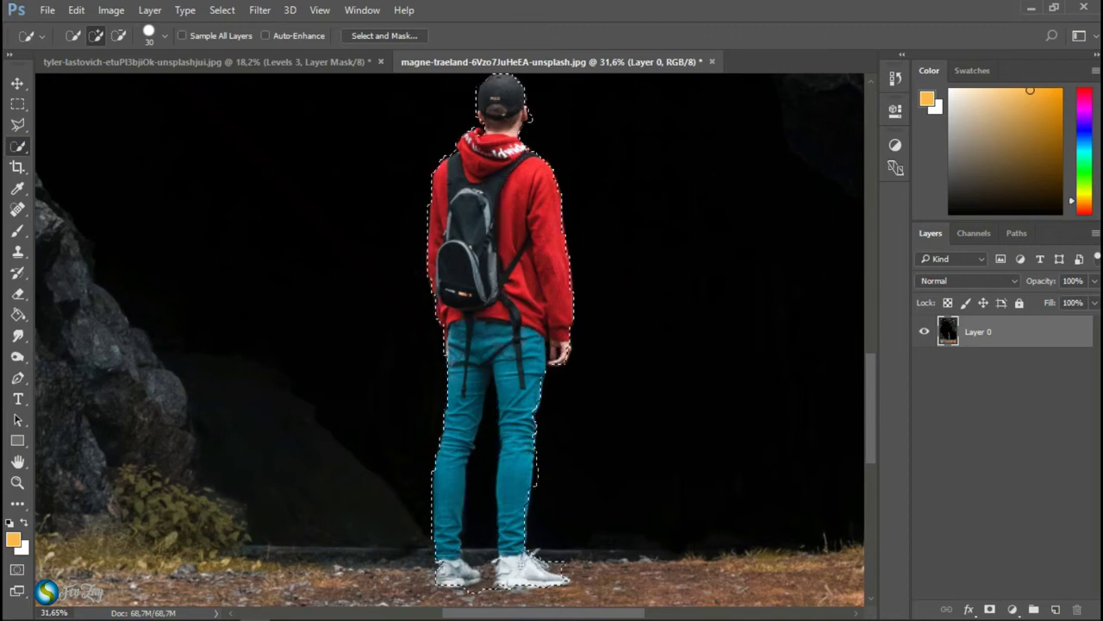
left_click_drag(522, 579, 439, 567)
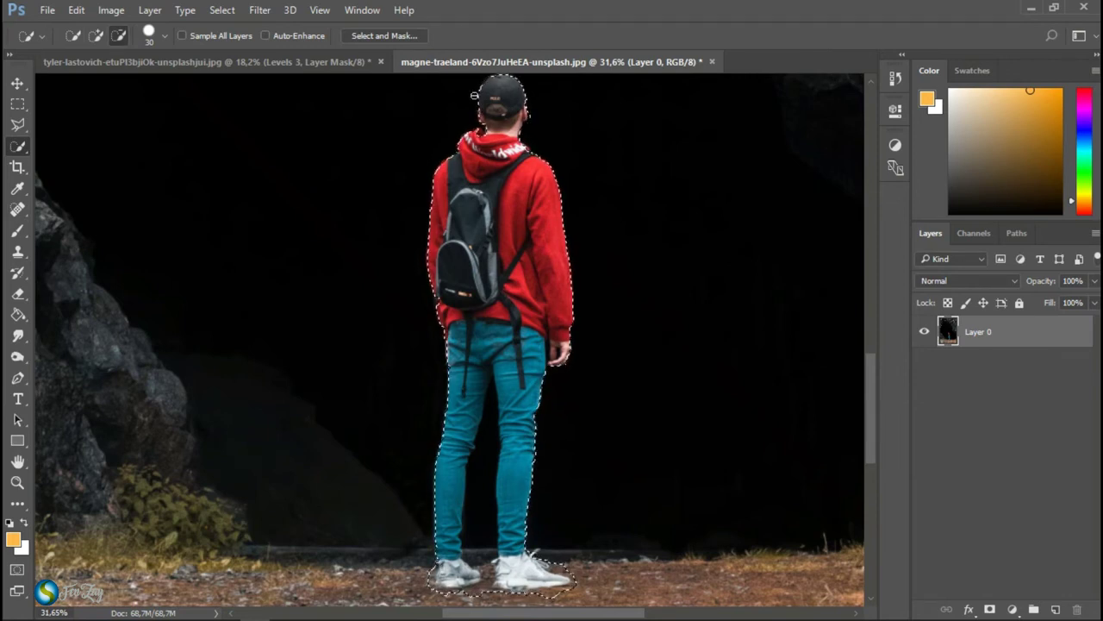
left_click(989, 609)
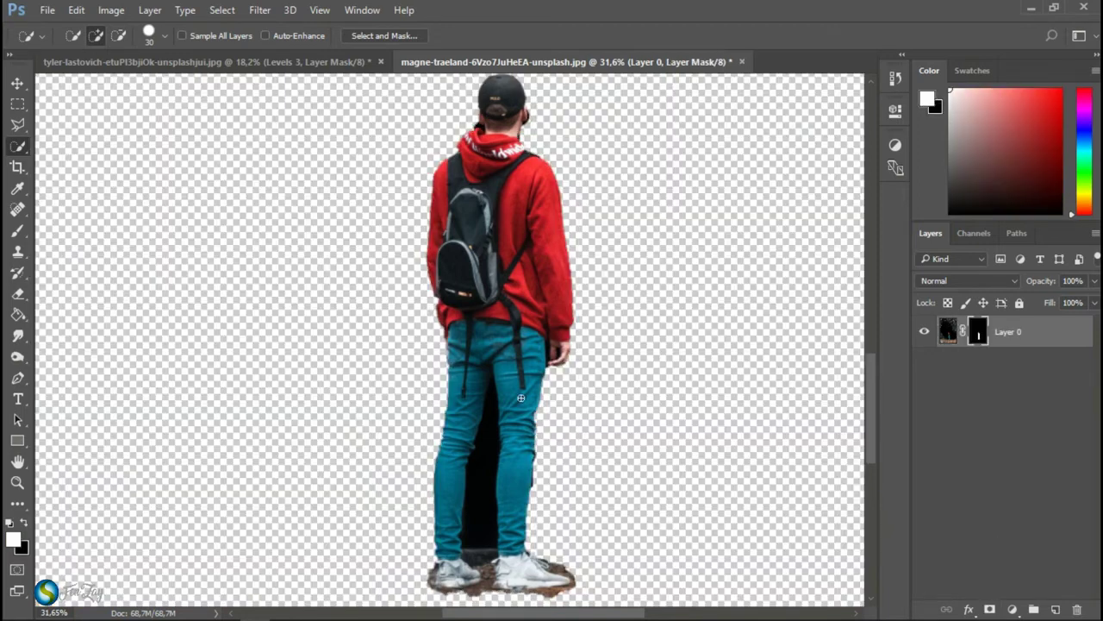
scroll(552, 362, "up", 5)
key("shift+l")
Delete the gaps between the jeans and hand and between the fingers from the cut-out
left_click(505, 371)
left_click(502, 289)
left_click(511, 268)
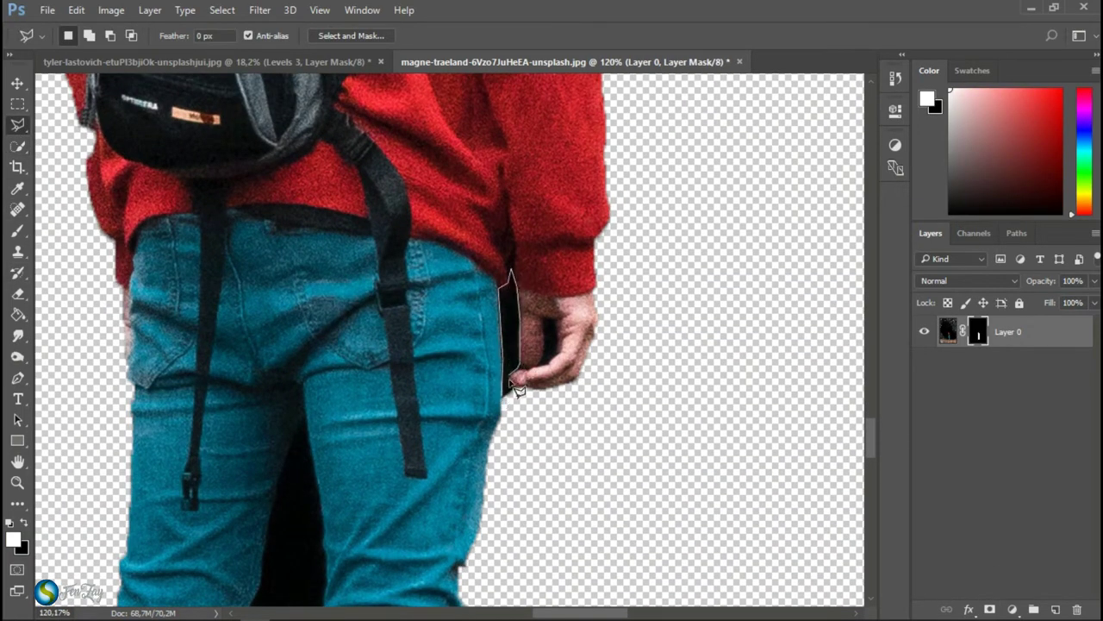
left_click(510, 401)
key("Delete")
key("ctrl+d")
left_click(545, 318)
left_click(558, 363)
left_click(545, 318)
key("Delete")
key("ctrl+d")
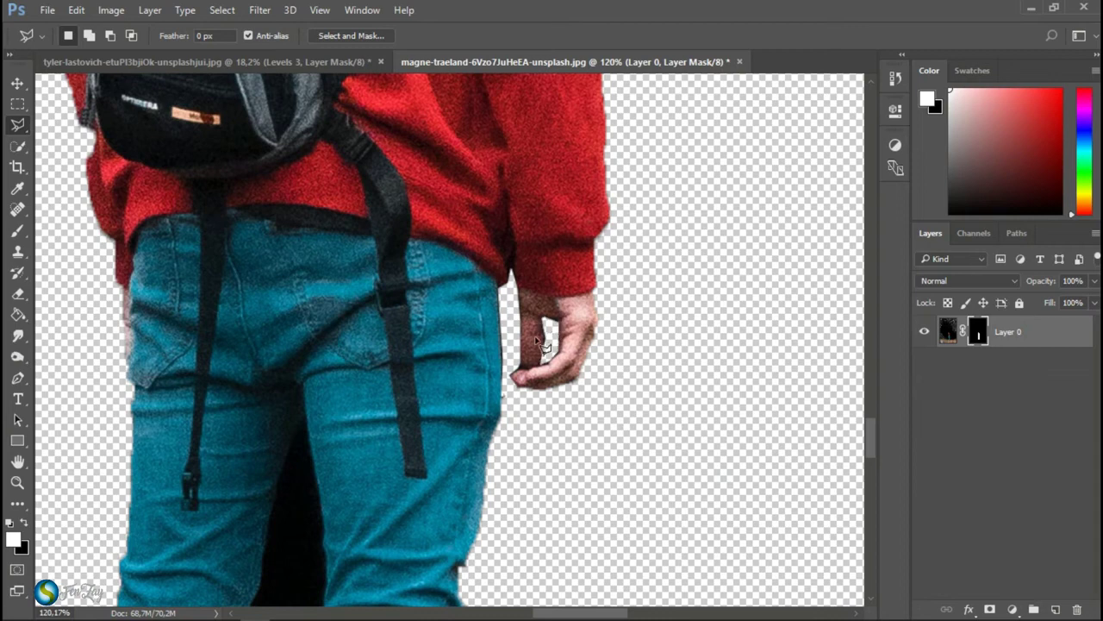
Remove the dirt and the gap between the hiker's legs from the cut-out
scroll(341, 487, "down", 3)
scroll(336, 505, "down", 3)
scroll(336, 505, "up", 2)
scroll(465, 517, "up", 3)
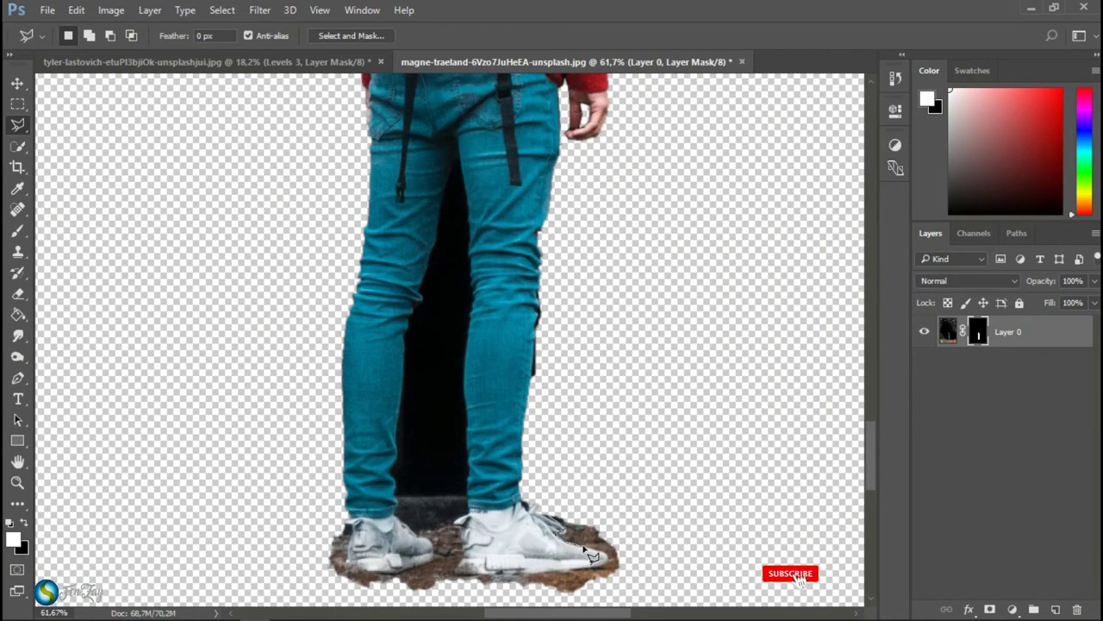
left_click(457, 573)
left_click(460, 520)
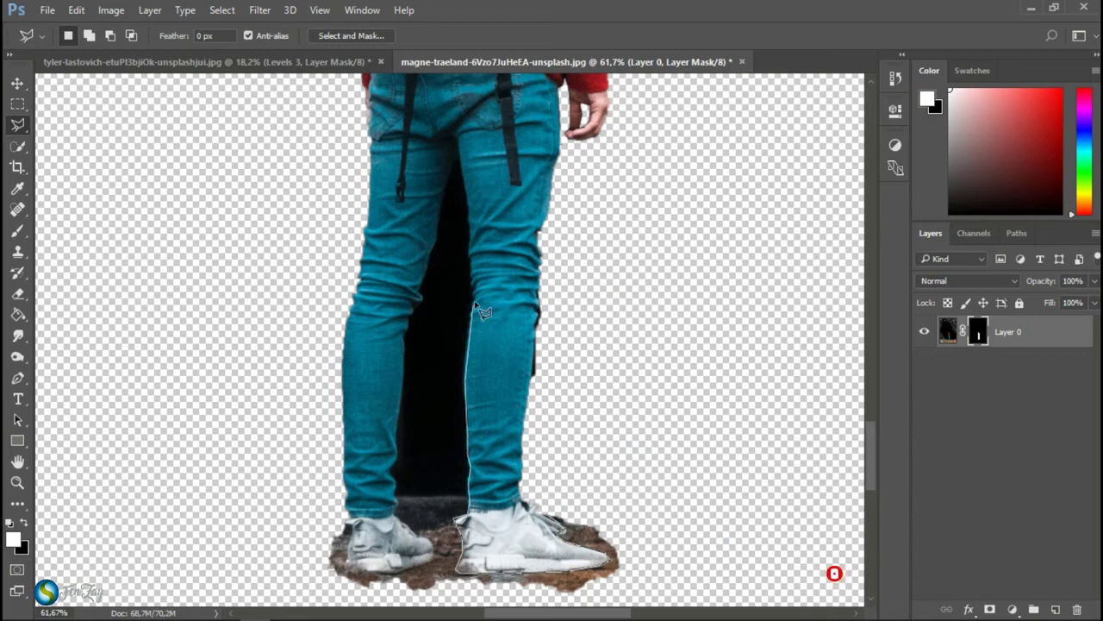
left_click(458, 149)
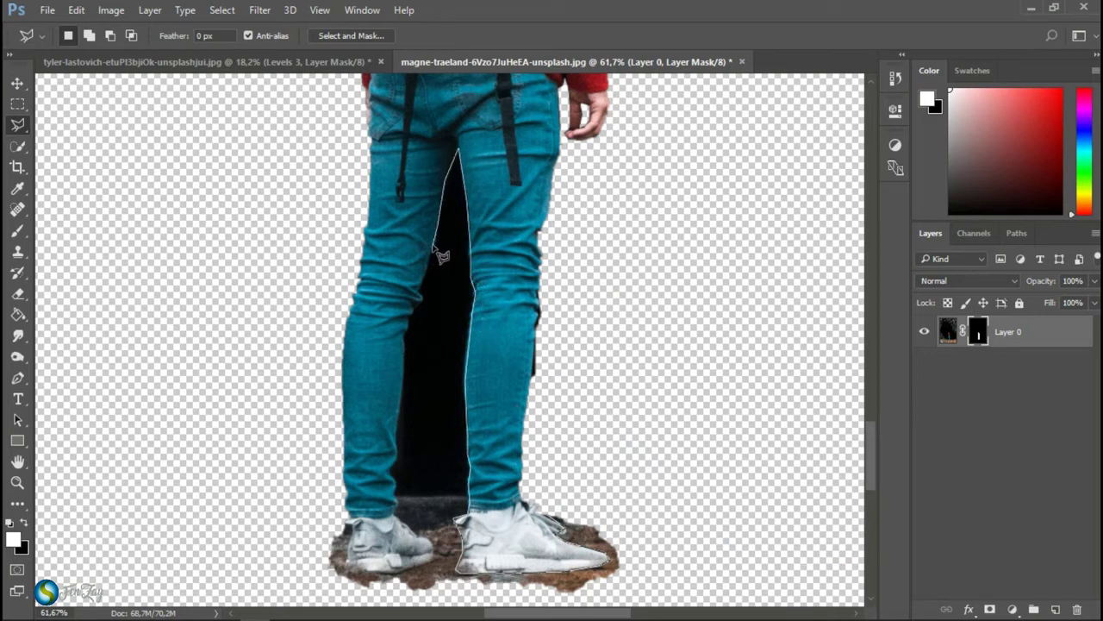
left_click(419, 301)
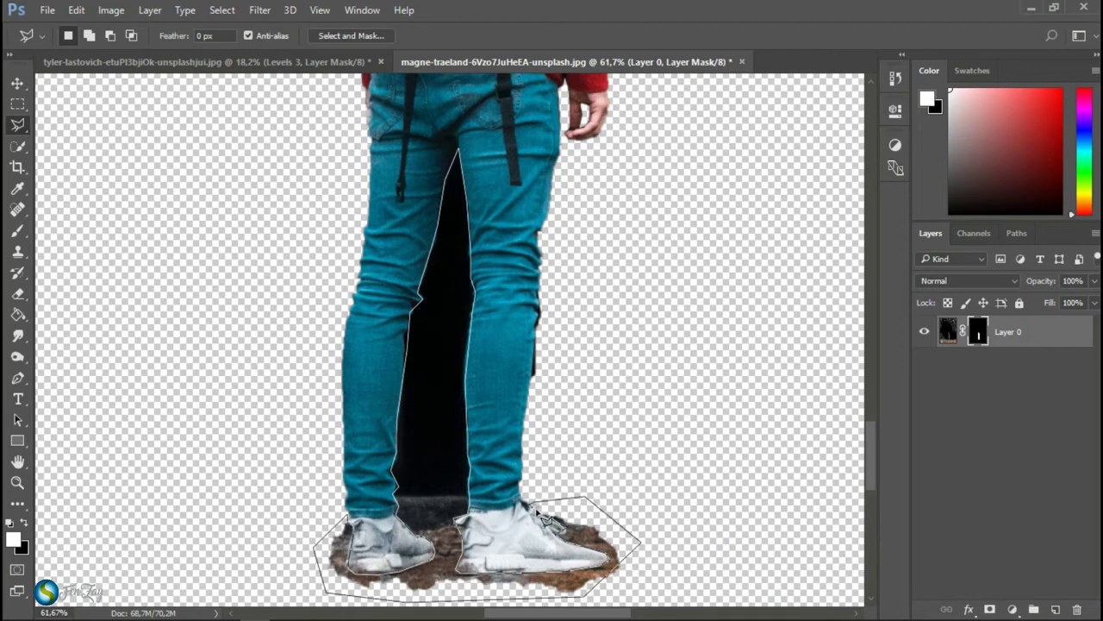
double_click(543, 519)
key("Delete")
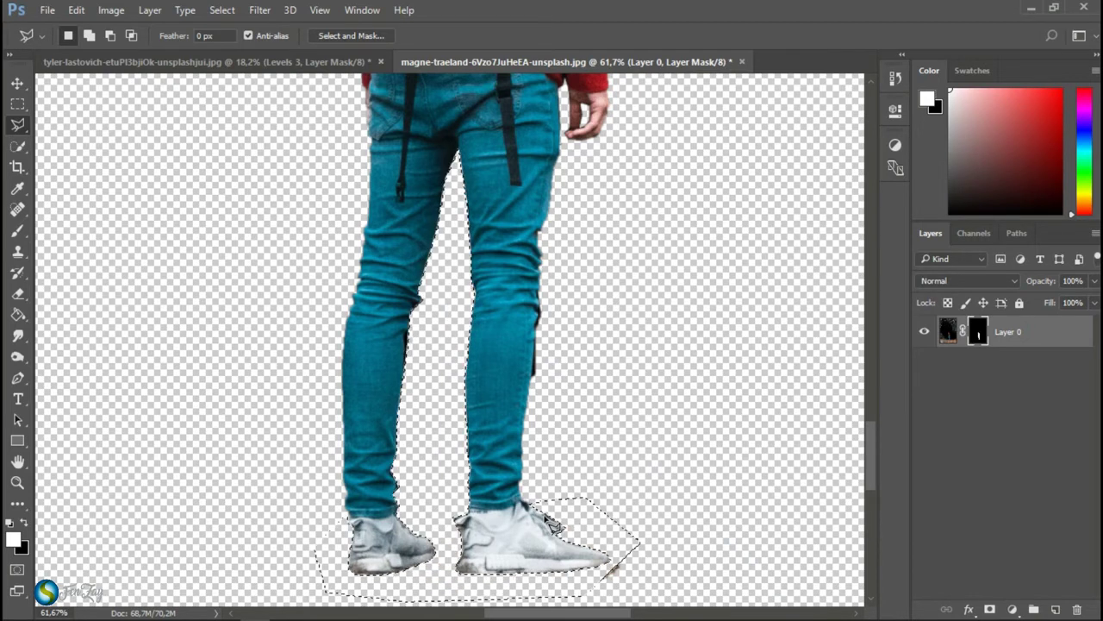
key("ctrl+0")
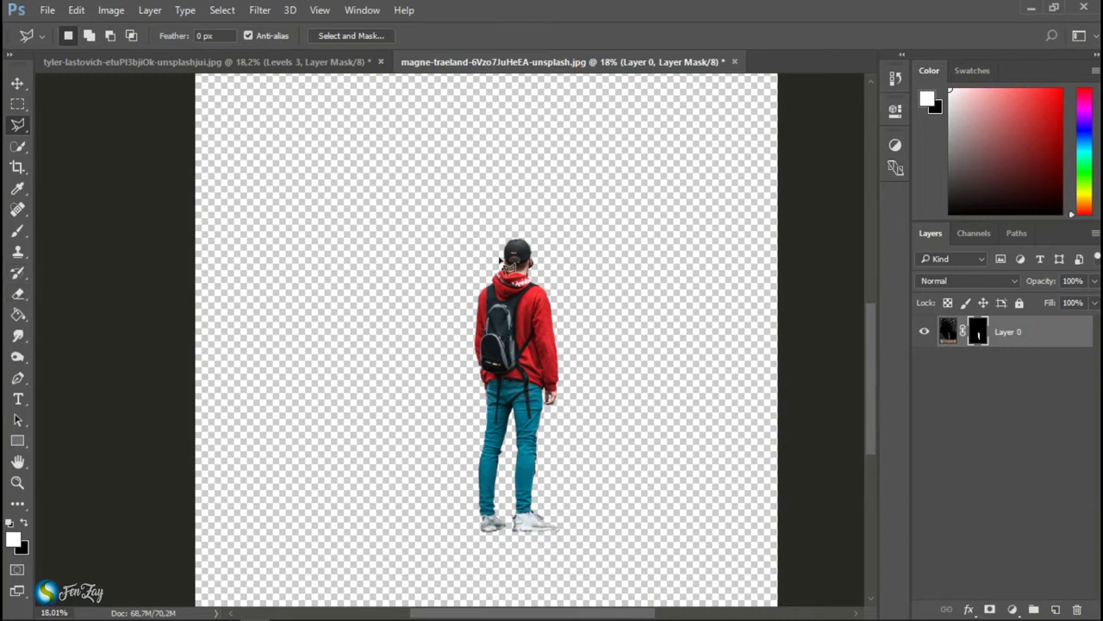
Cut away the dark patches beside the ear, along the neck and by the left collar
scroll(509, 258, "up", 5)
left_click(582, 211)
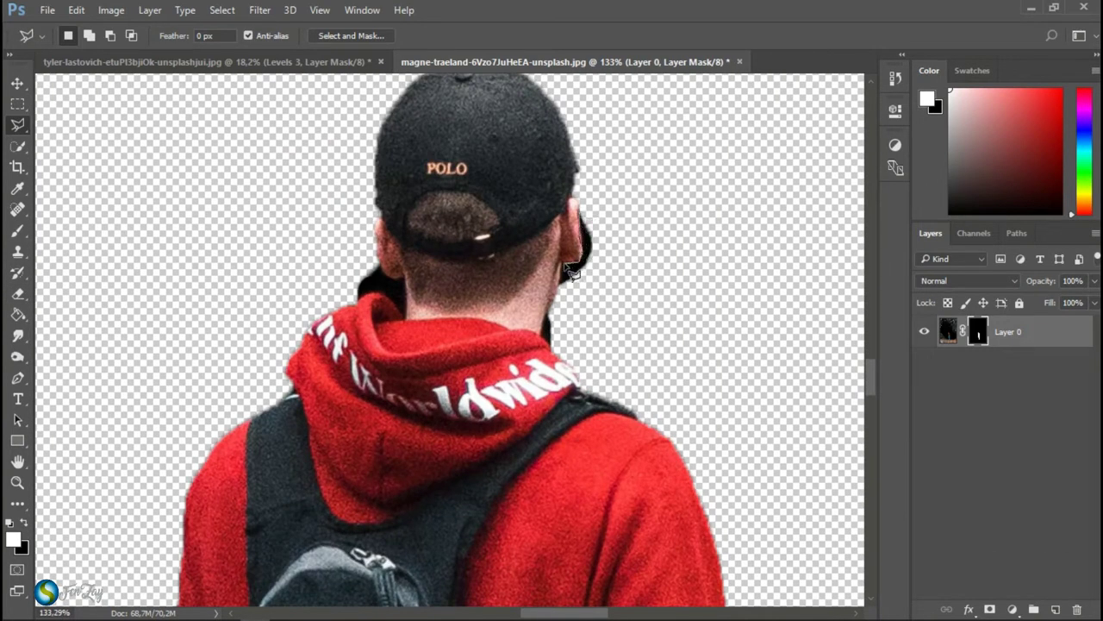
left_click(585, 217)
key("Delete")
key("ctrl+d")
left_click(561, 345)
key("Delete")
key("ctrl+d")
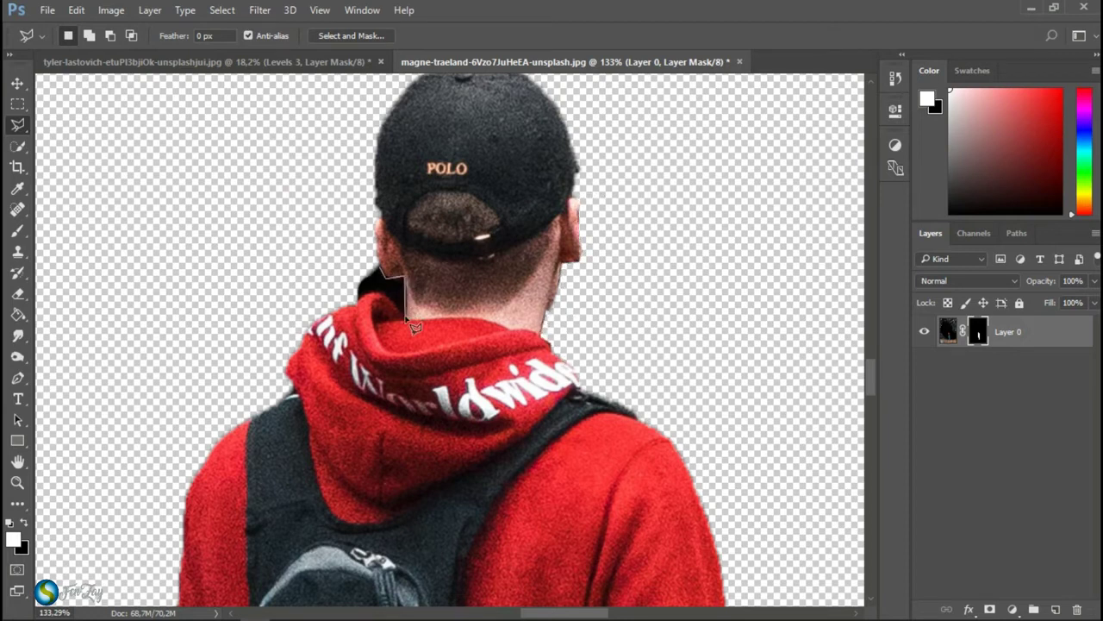
left_click(404, 312)
scroll(392, 286, "down", 5)
scroll(395, 287, "down", 3)
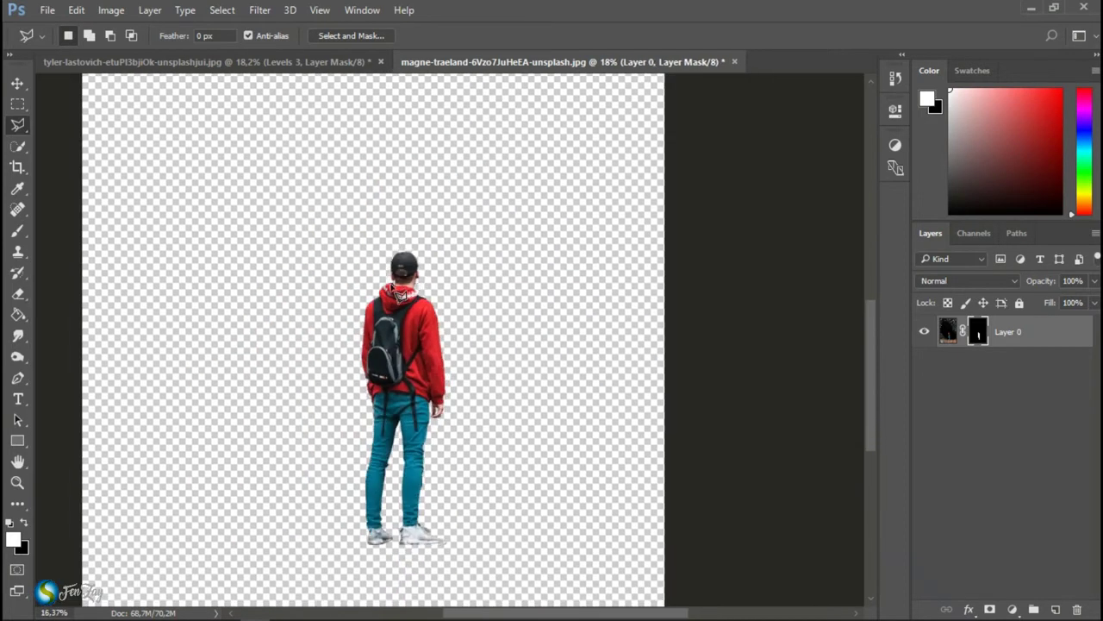
scroll(394, 293, "down", 2)
left_click(17, 83)
Bring the man layer into the lens composite and shrink him to about 49%
mouse_move(468, 420)
left_mouse_down()
mouse_move(310, 201)
mouse_move(441, 353)
left_mouse_up()
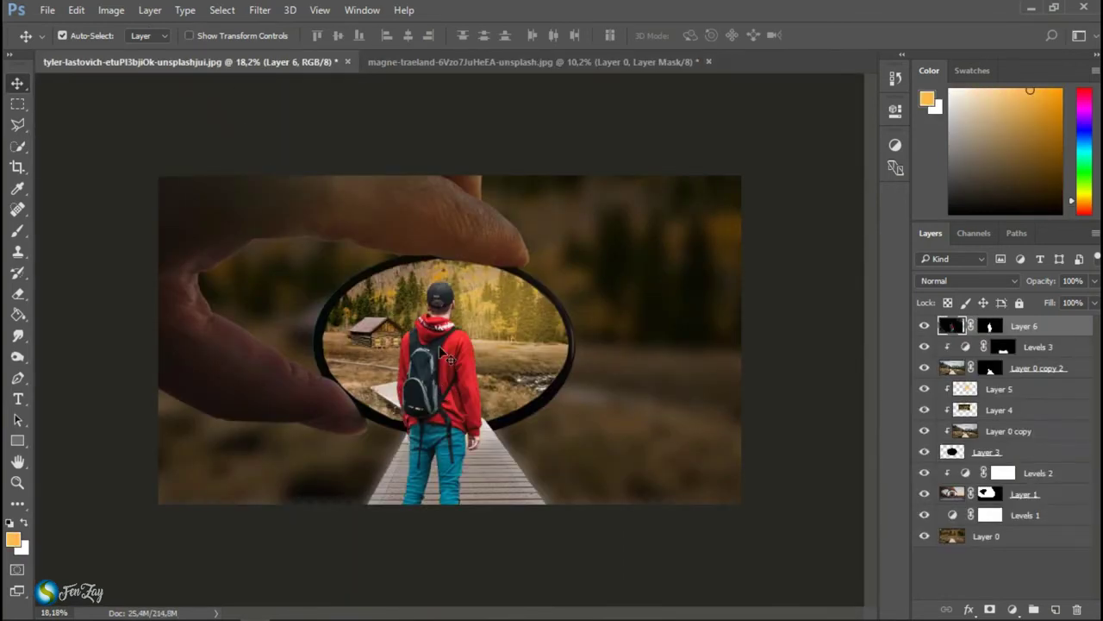
key("ctrl+t")
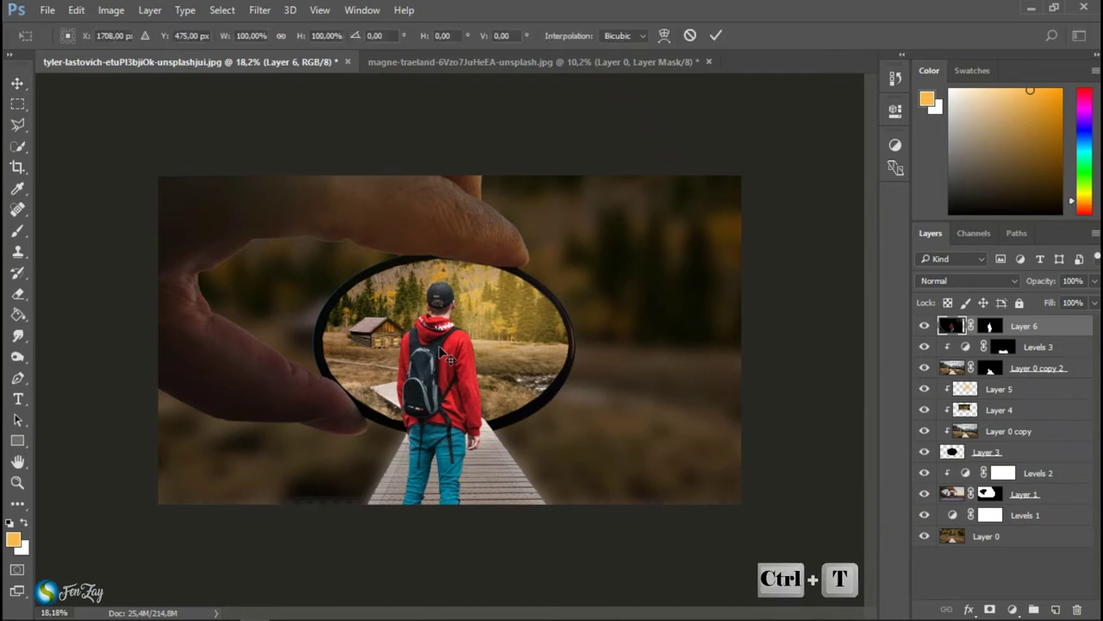
scroll(440, 352, "down", 5)
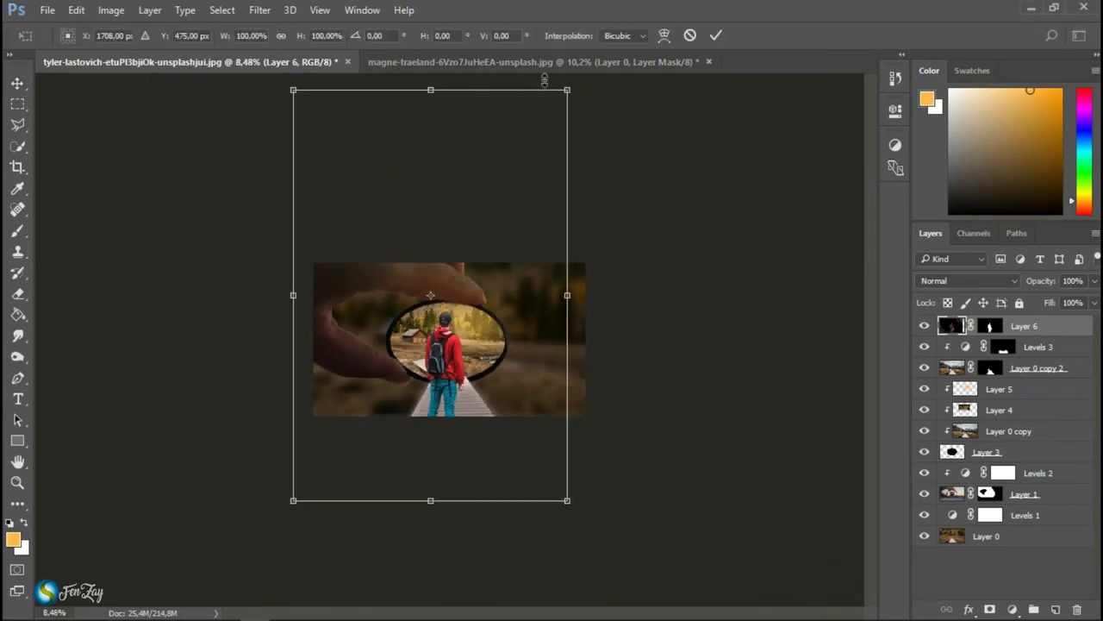
mouse_move(565, 91)
left_mouse_down()
mouse_move(465, 302)
mouse_move(509, 243)
left_mouse_up()
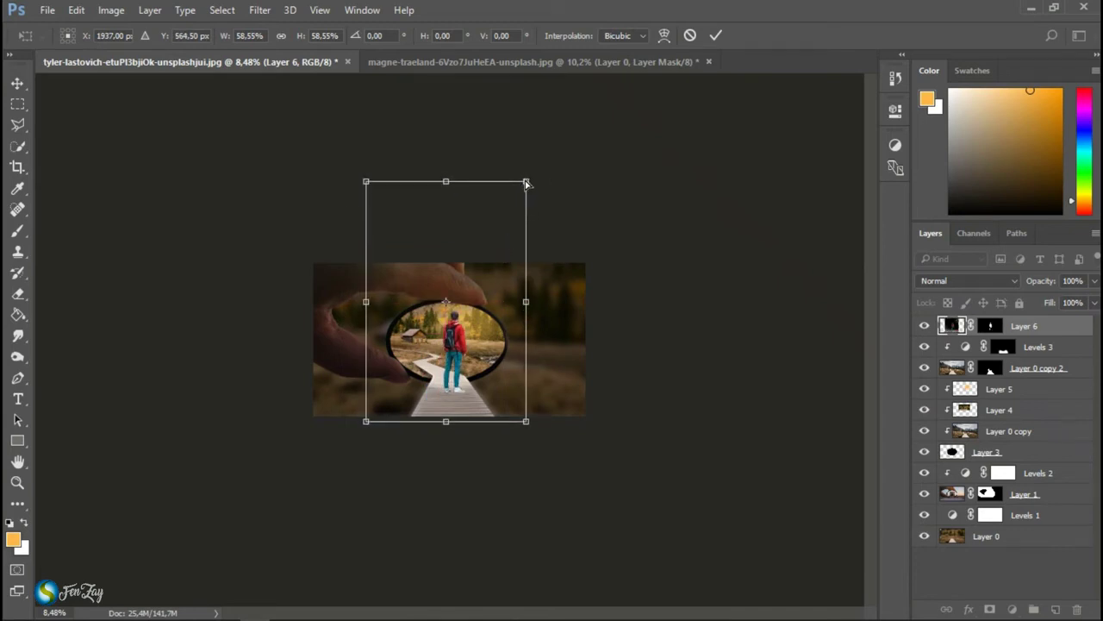
left_click_drag(527, 180, 502, 218)
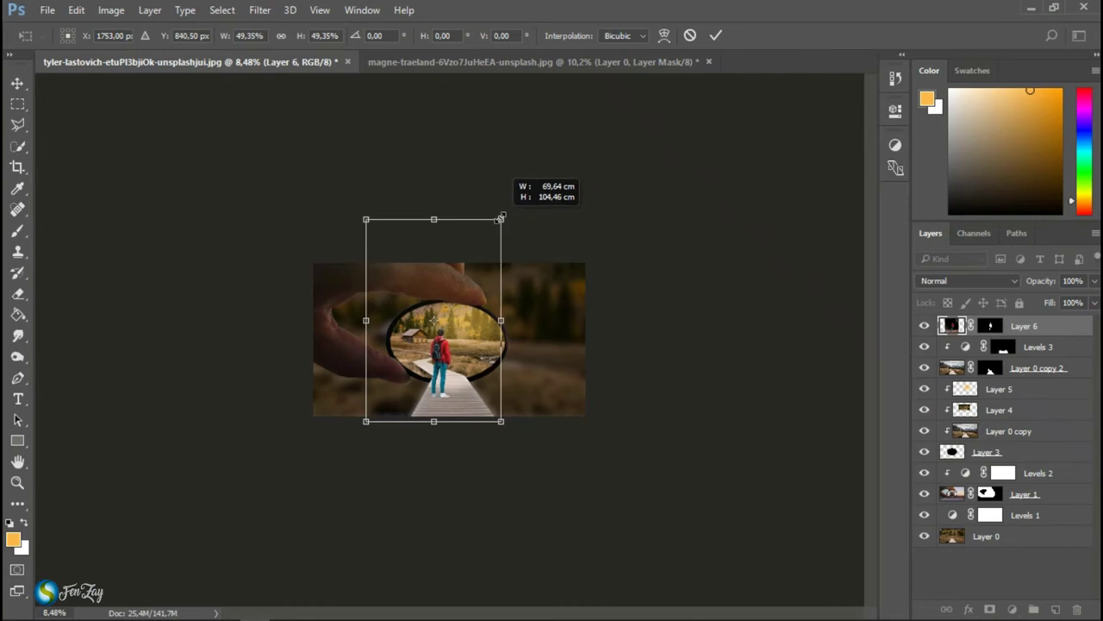
left_click_drag(455, 306, 520, 315)
Flip the man horizontally, move him onto the boardwalk, and squash his height to about 46.72%
scroll(476, 316, "up", 1)
scroll(476, 316, "up", 1)
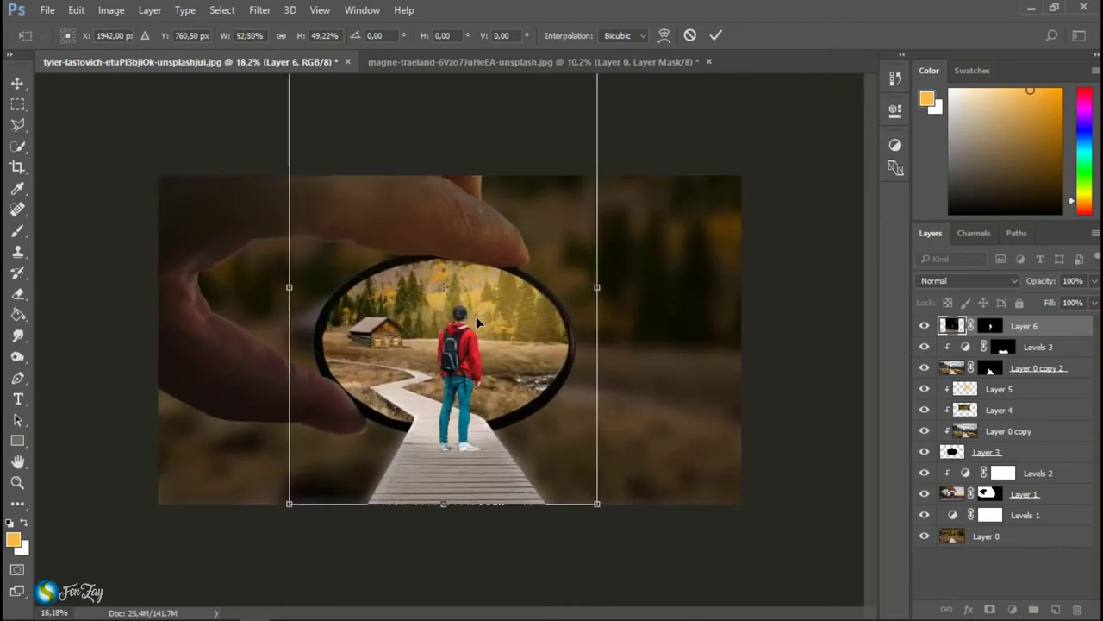
scroll(476, 316, "up", 1)
right_click(476, 318)
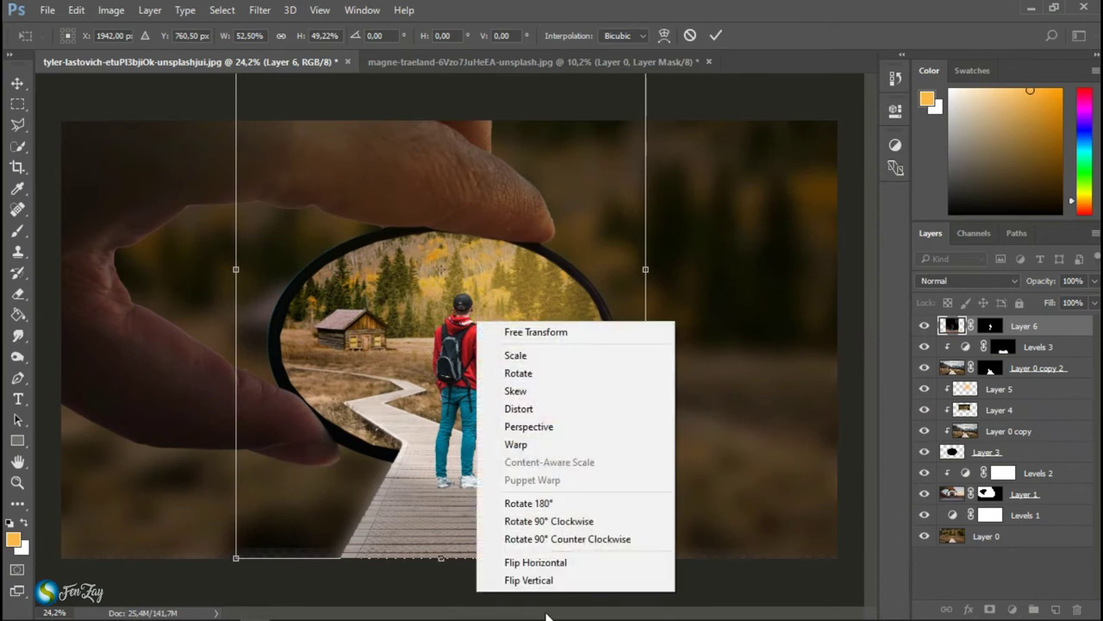
left_click(551, 562)
mouse_move(463, 381)
left_mouse_down()
mouse_move(501, 390)
mouse_move(498, 376)
left_mouse_up()
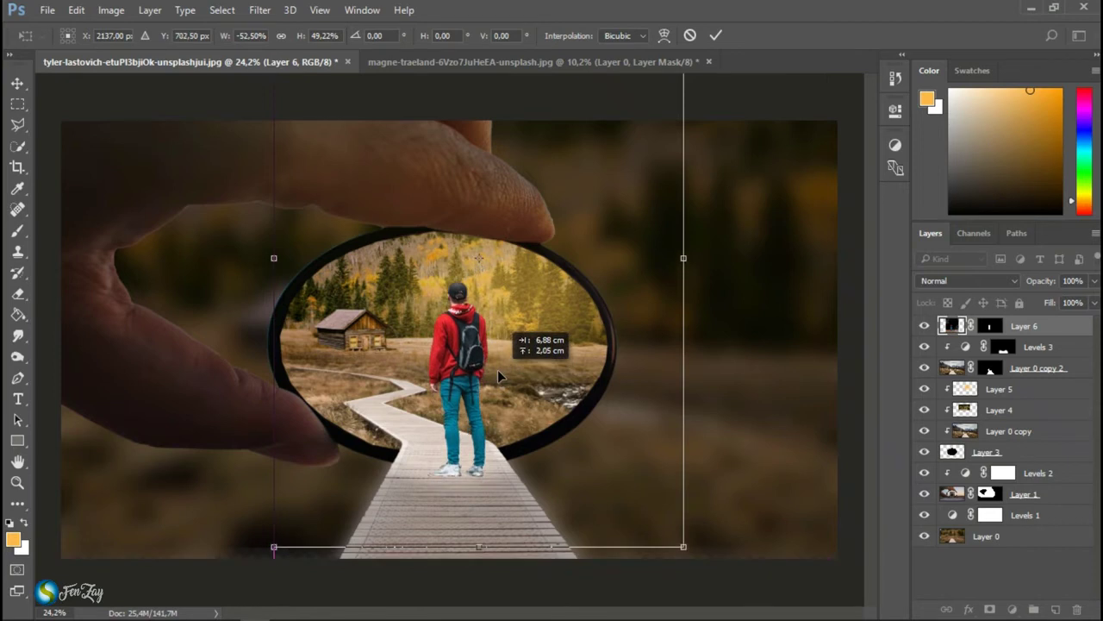
scroll(497, 376, "down", 3)
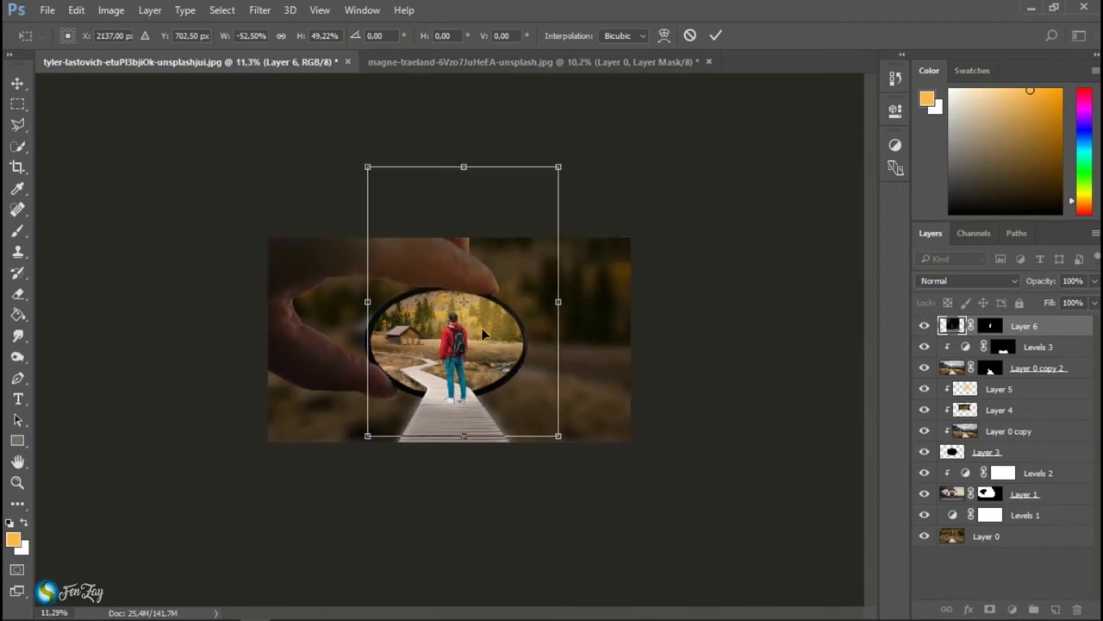
left_click_drag(464, 166, 465, 181)
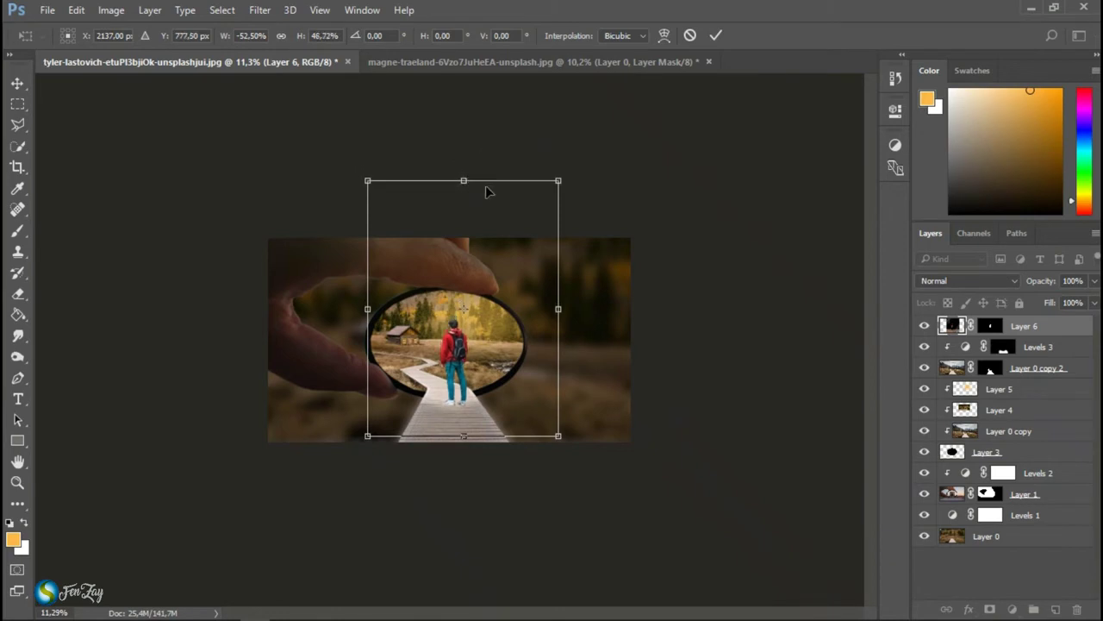
Apply the man's transform and zoom in on his legs
left_click(715, 35)
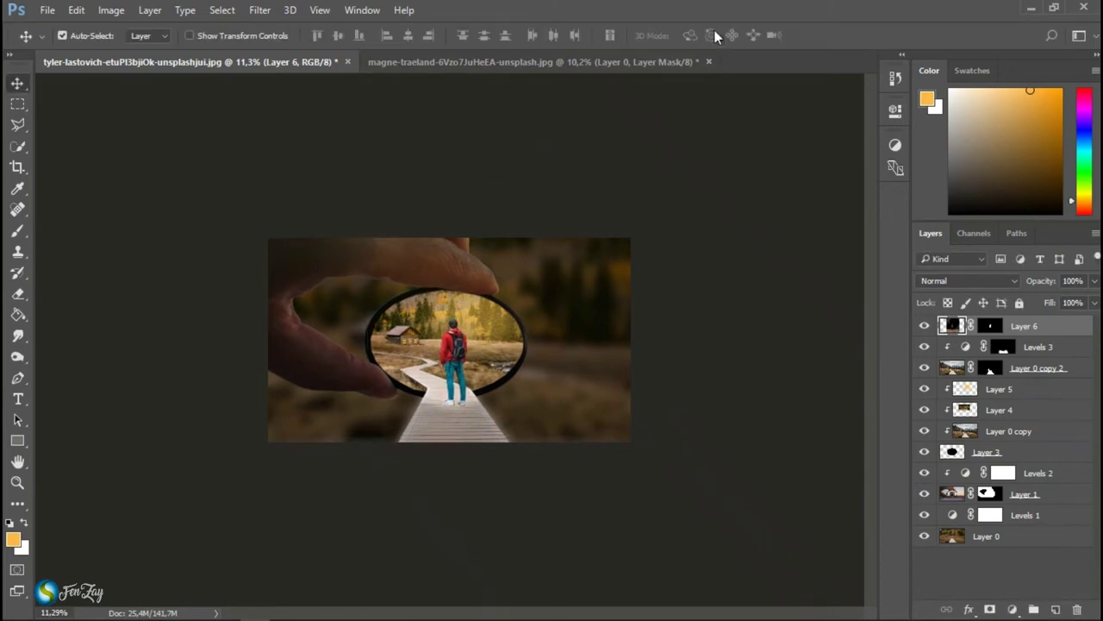
scroll(457, 399, "up", 2)
scroll(452, 395, "up", 2)
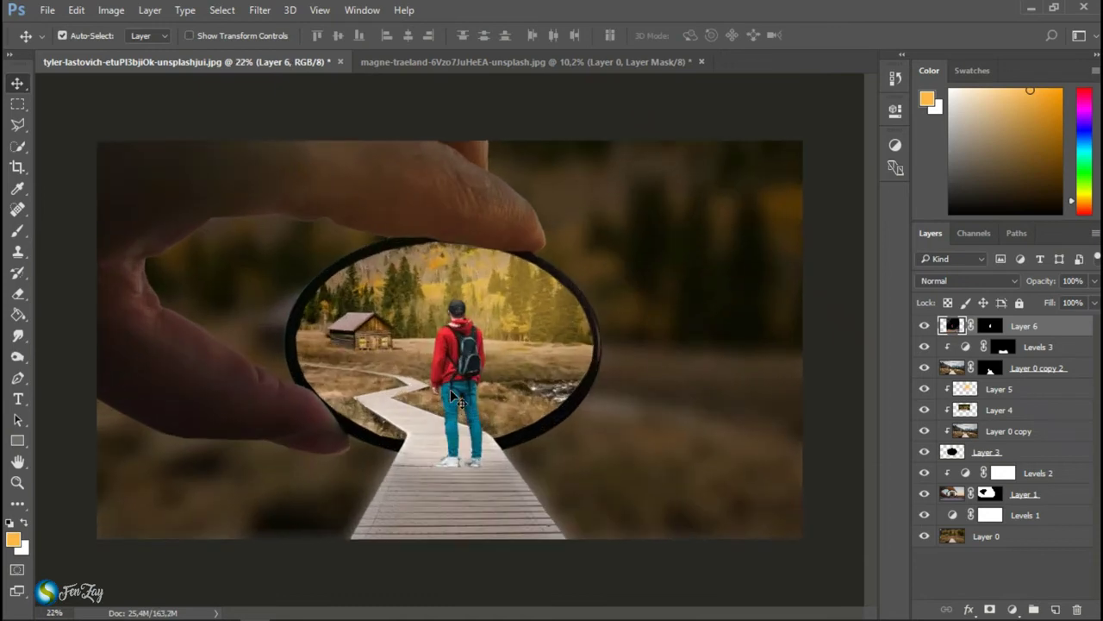
scroll(457, 453, "up", 2)
scroll(461, 452, "up", 2)
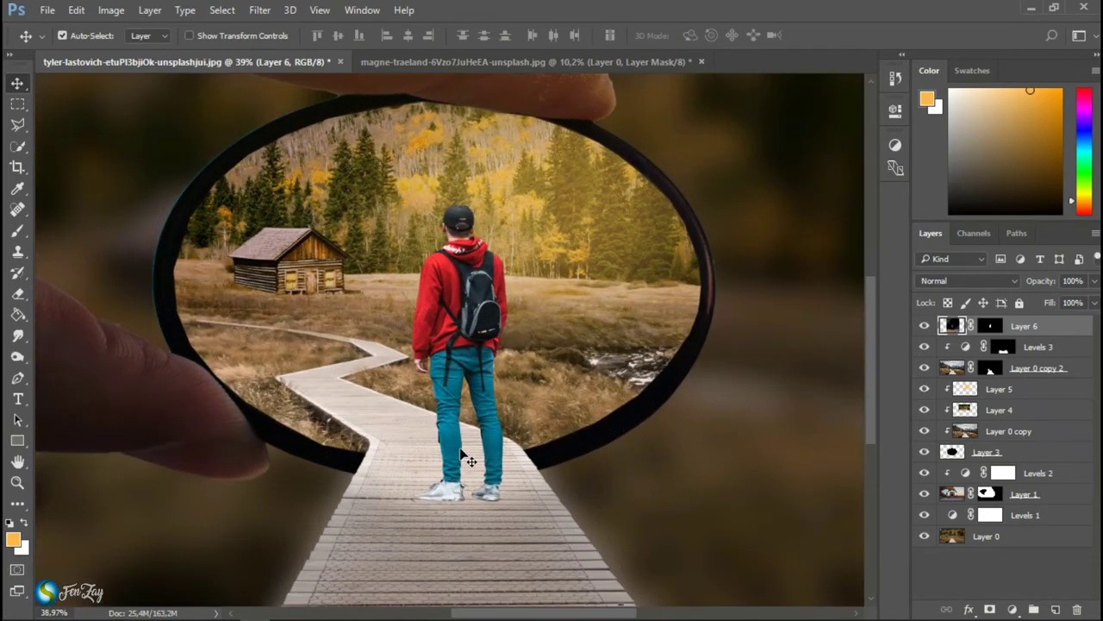
scroll(461, 452, "up", 3)
scroll(462, 454, "up", 4)
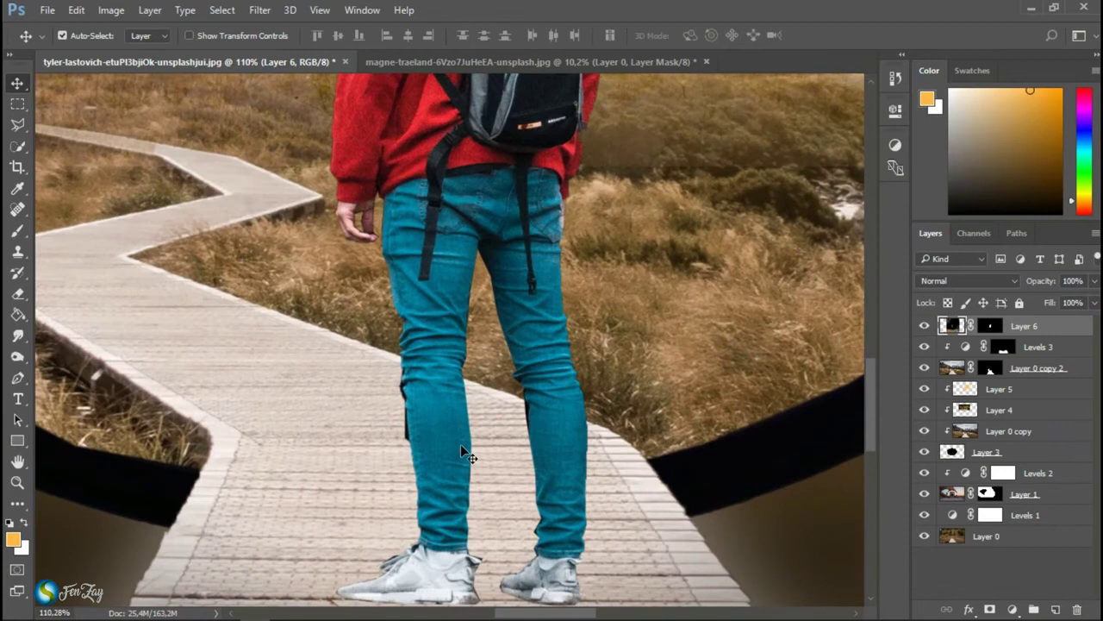
scroll(461, 443, "up", 1)
Erase the grey strip beside the man's leg with a 15 px hard round eraser at 100% flow
left_click(17, 293)
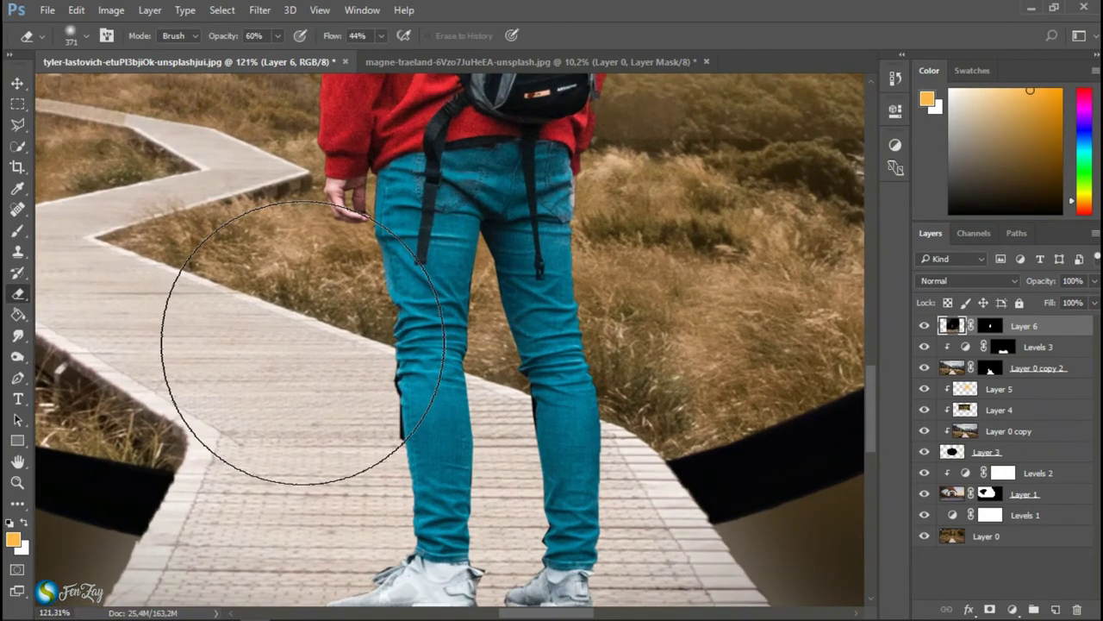
right_click(302, 342)
left_click(410, 486)
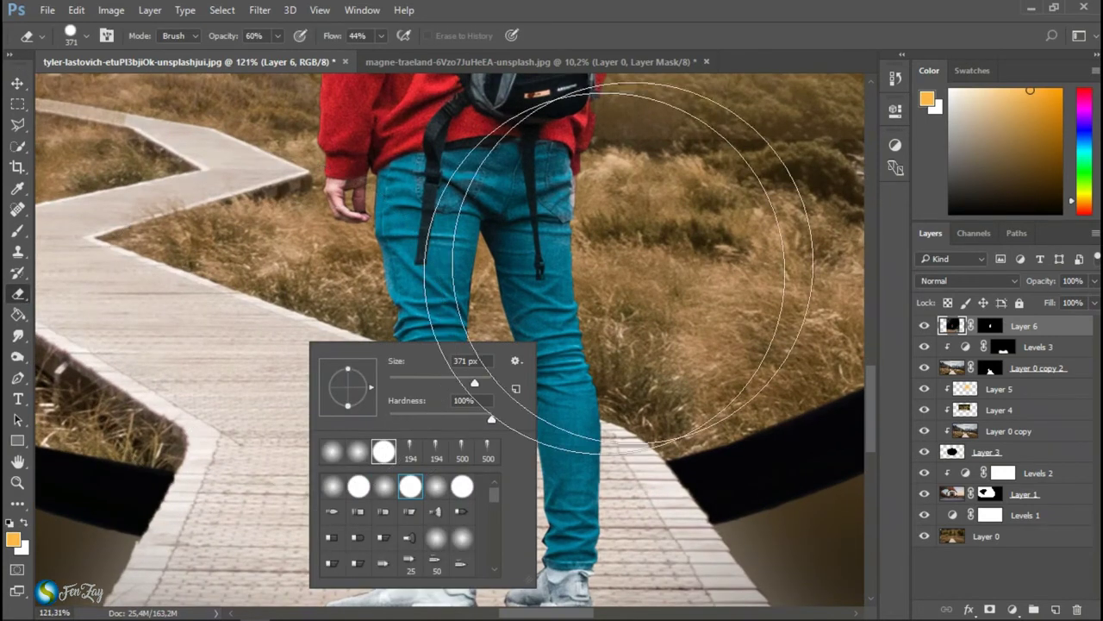
key("Return")
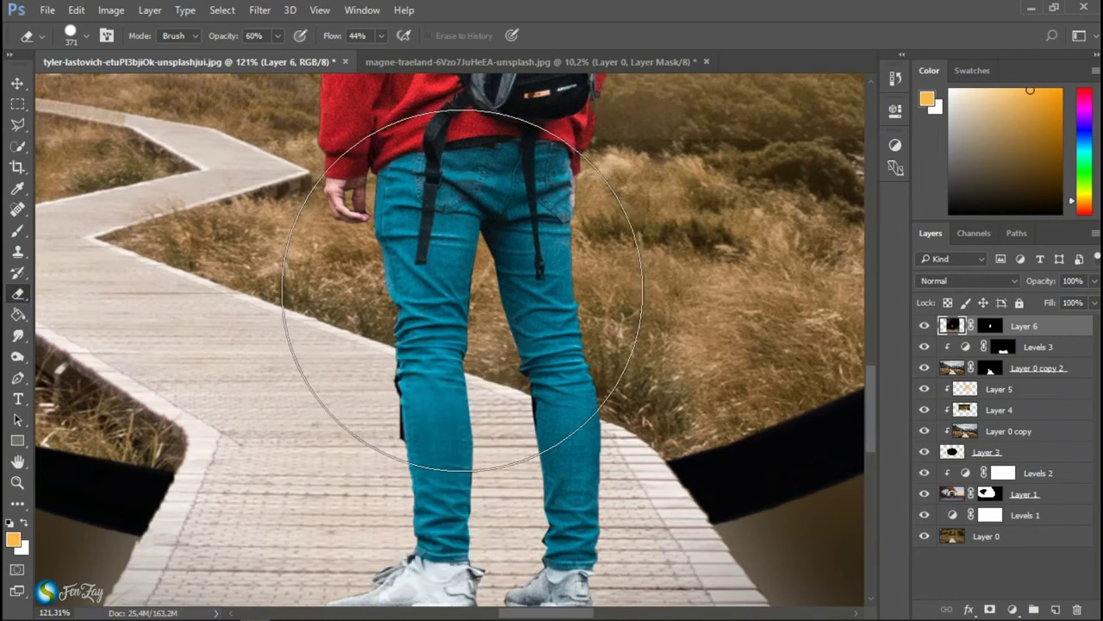
left_click_drag(462, 290, 280, 319)
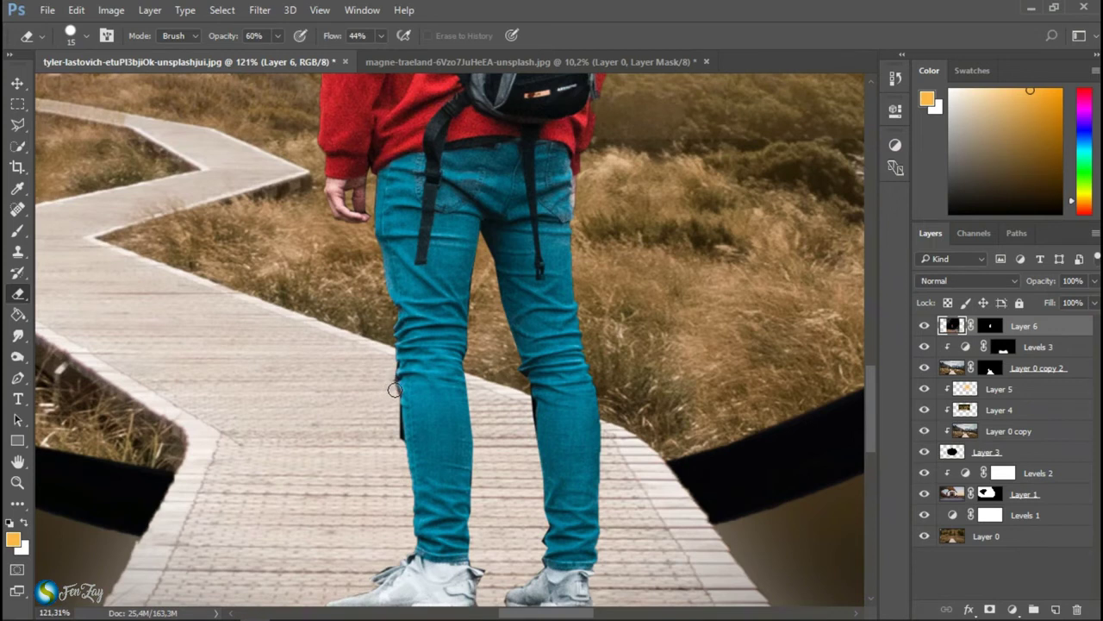
left_click_drag(336, 36, 401, 47)
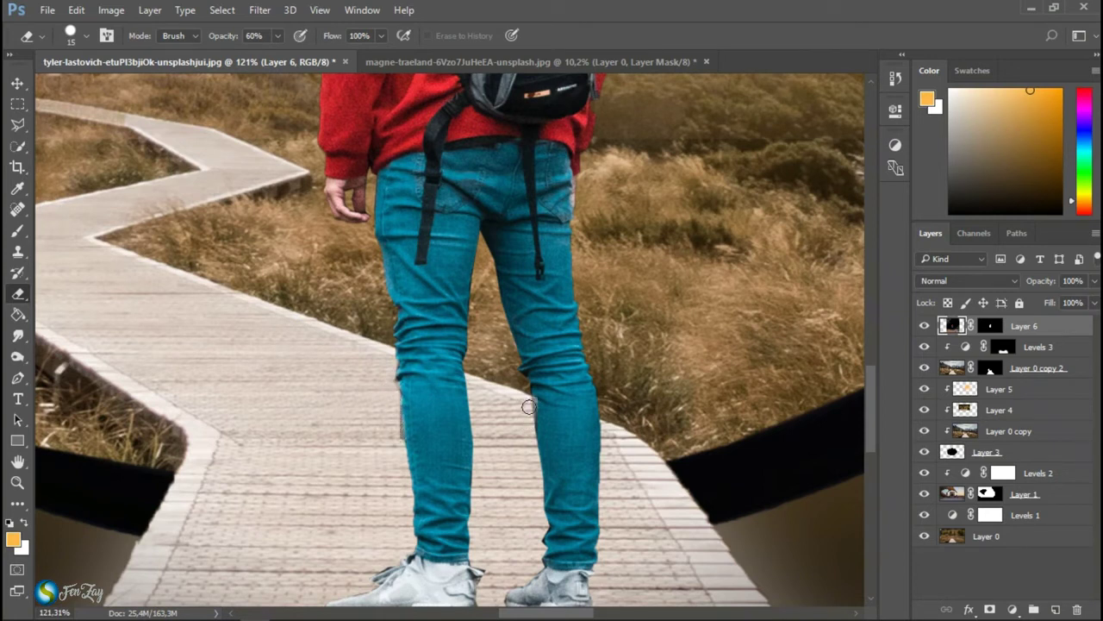
left_click_drag(515, 404, 527, 405)
scroll(391, 446, "down", 5)
Apply Levels to the Layer 6 hiker with output white lowered to about 214
key("ctrl+0")
key("v")
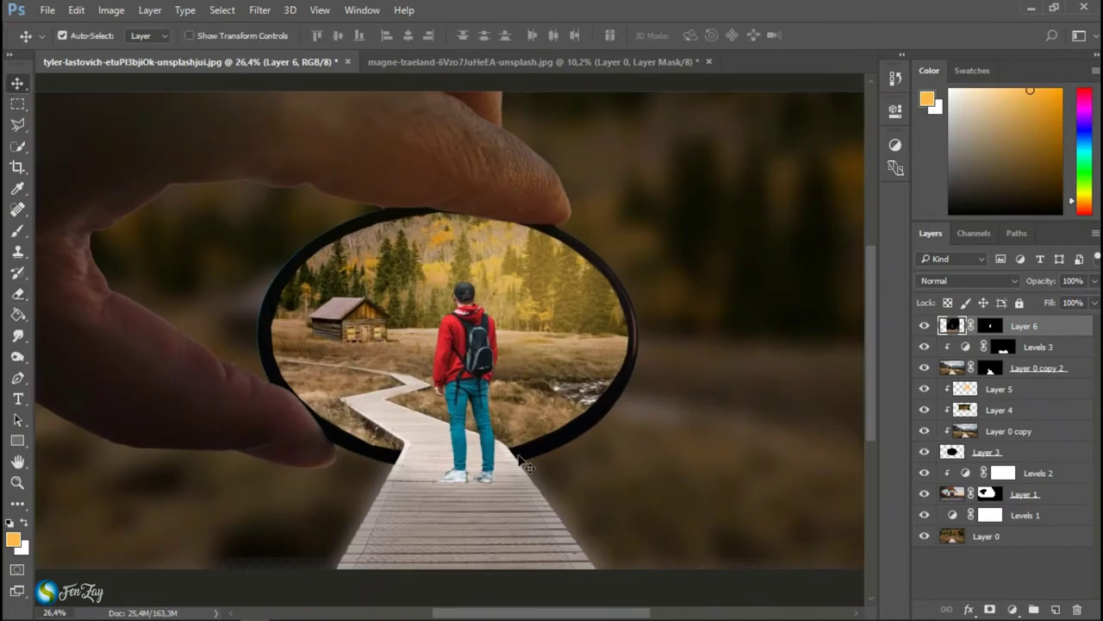
key("ctrl+l")
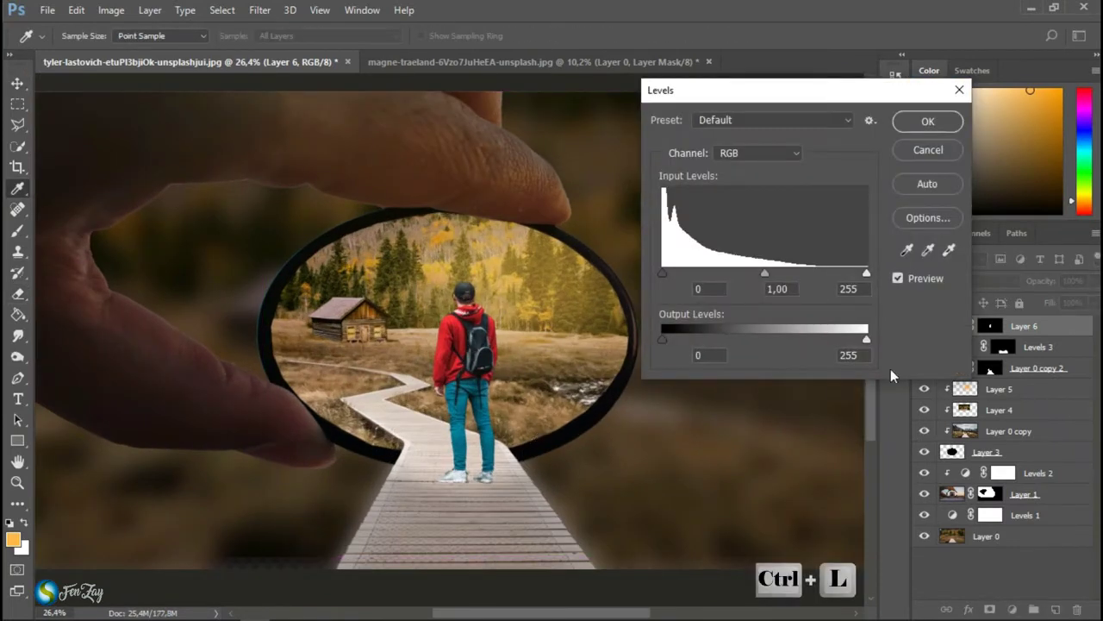
left_click_drag(863, 337, 831, 328)
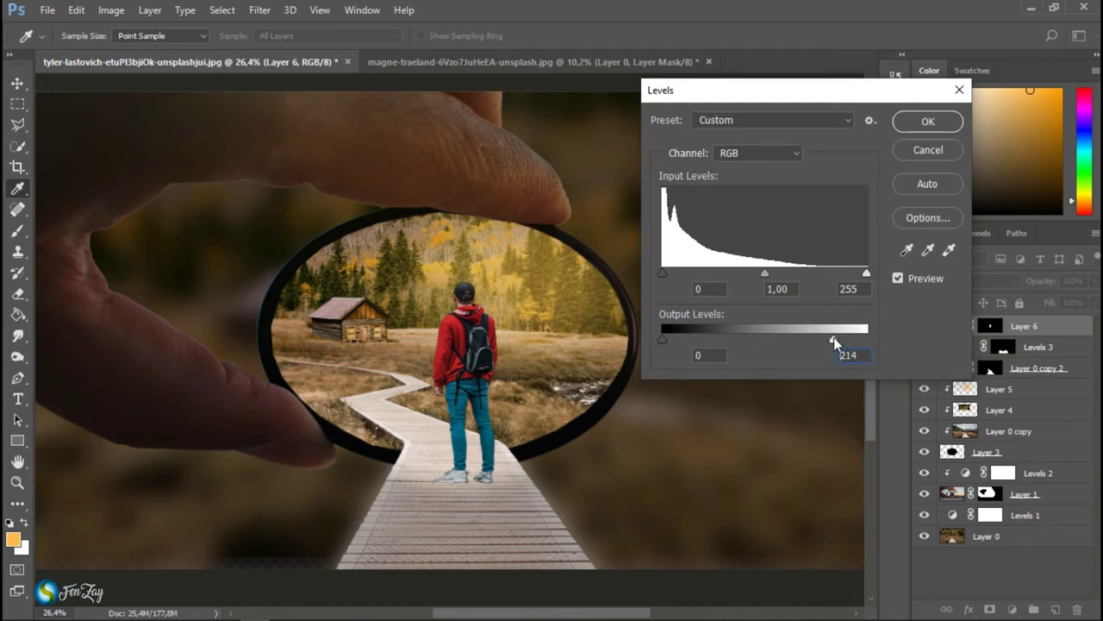
left_click(940, 122)
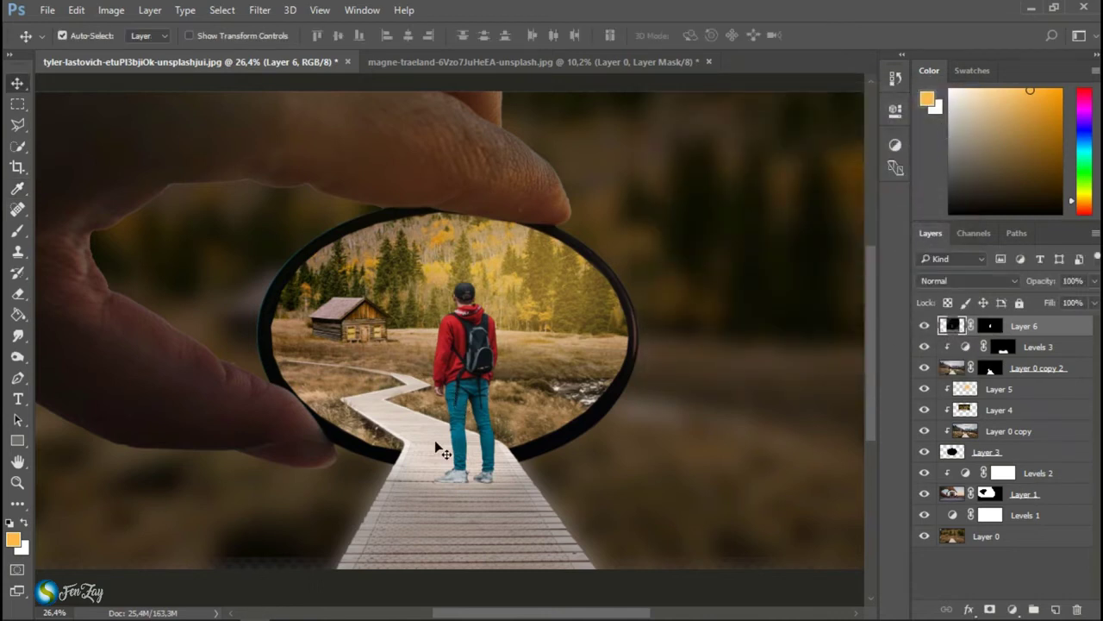
Select the Dodge tool and raise its exposure to 96%
scroll(457, 399, "up", 1)
scroll(456, 399, "up", 1)
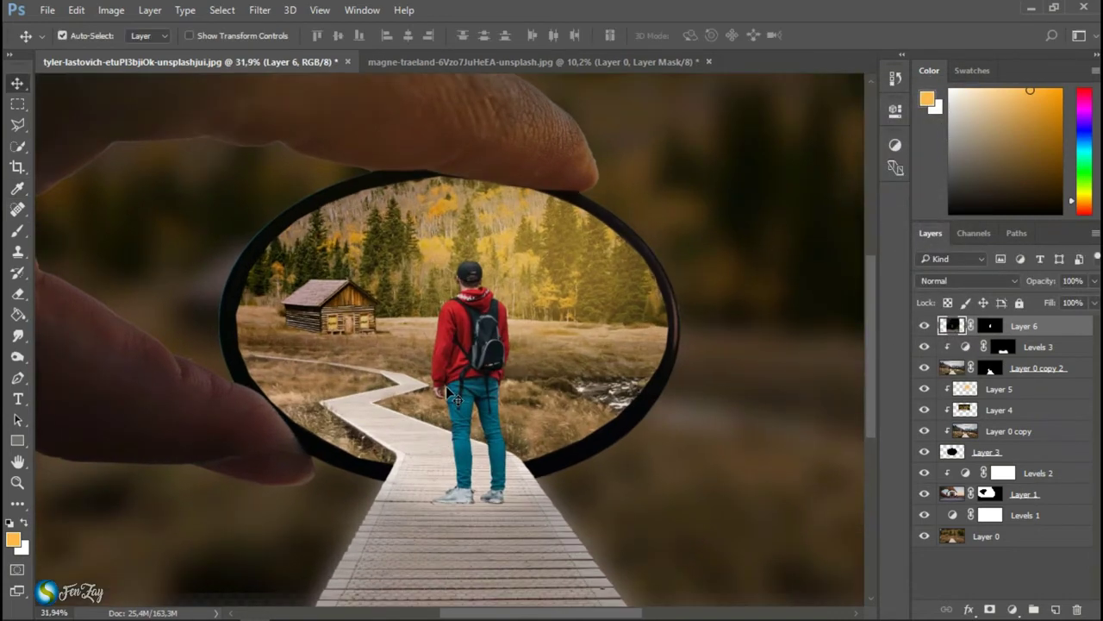
scroll(447, 389, "up", 1)
scroll(448, 384, "up", 2)
scroll(449, 381, "up", 1)
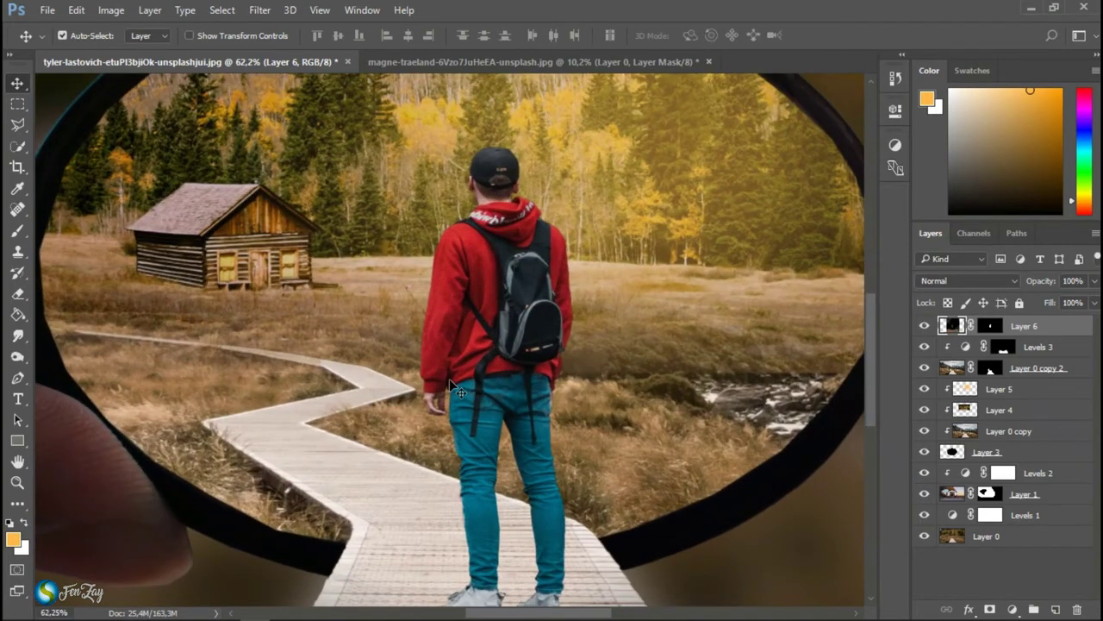
left_click(17, 356)
left_click(85, 356)
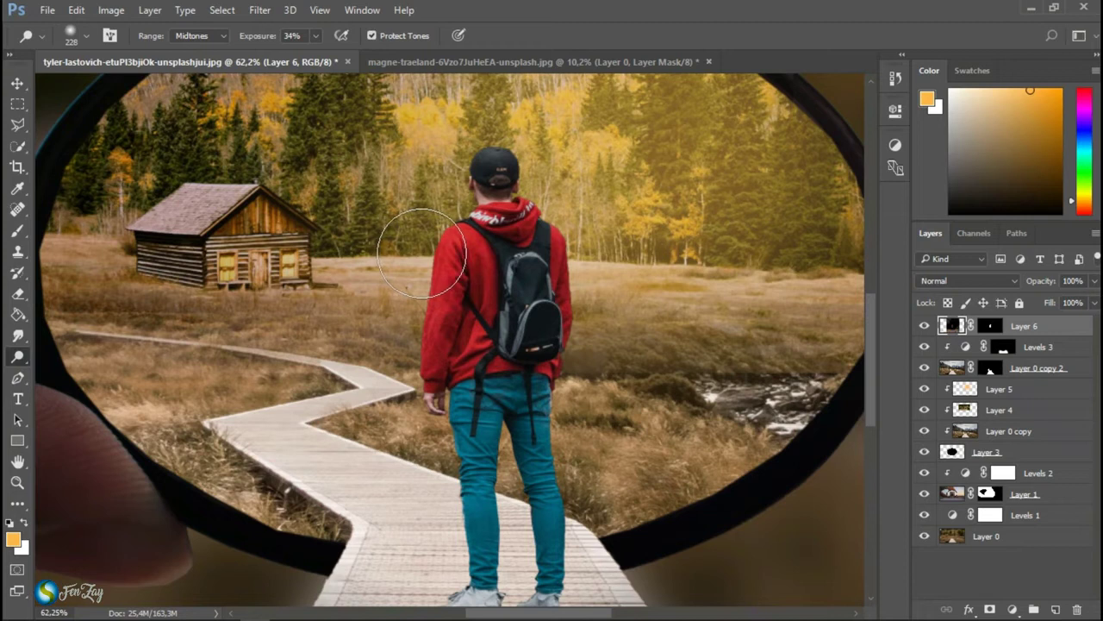
left_click_drag(257, 38, 302, 40)
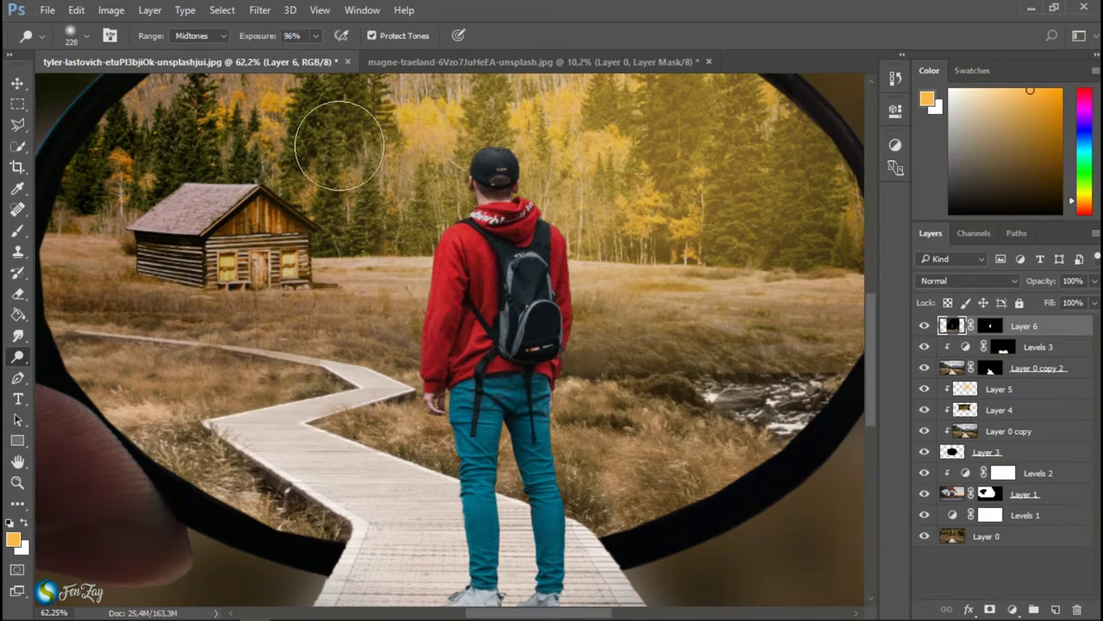
Dodge the hiker's right jean leg with a size-80 brush, undoing the stray hood stroke
left_click_drag(412, 240, 414, 227)
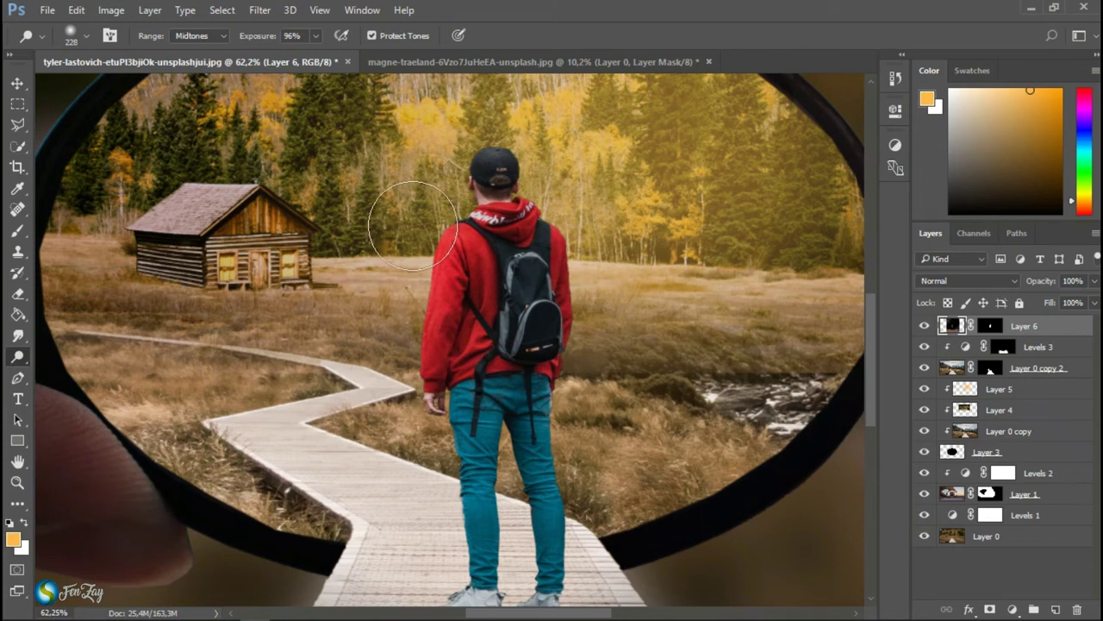
left_click_drag(413, 226, 375, 237)
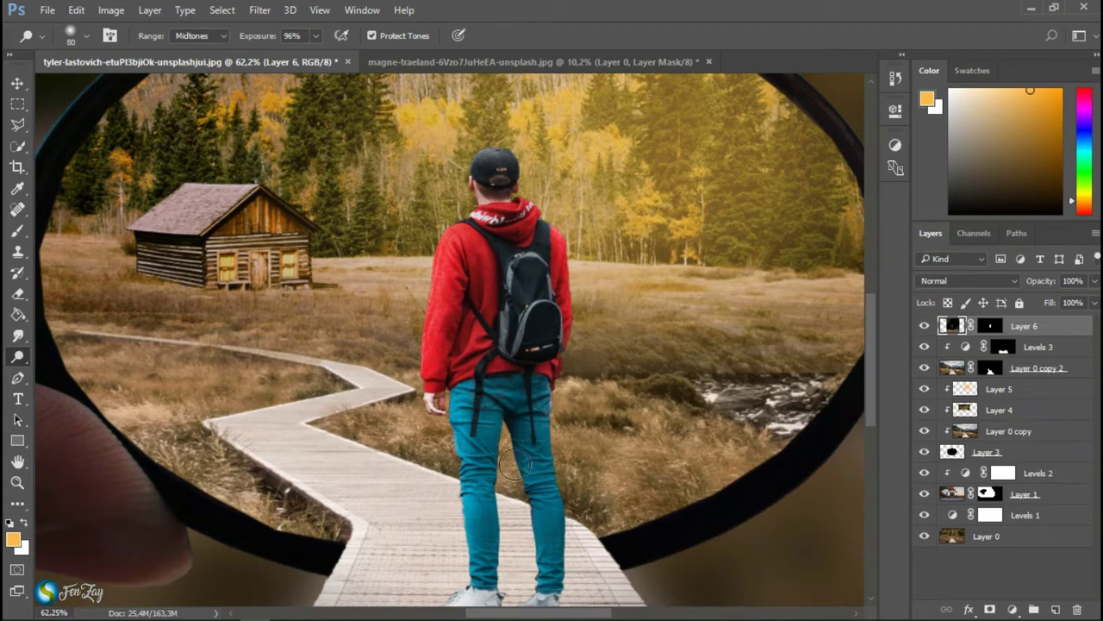
left_click_drag(511, 463, 528, 503)
mouse_move(447, 218)
left_mouse_down()
mouse_move(530, 208)
mouse_move(488, 231)
left_mouse_up()
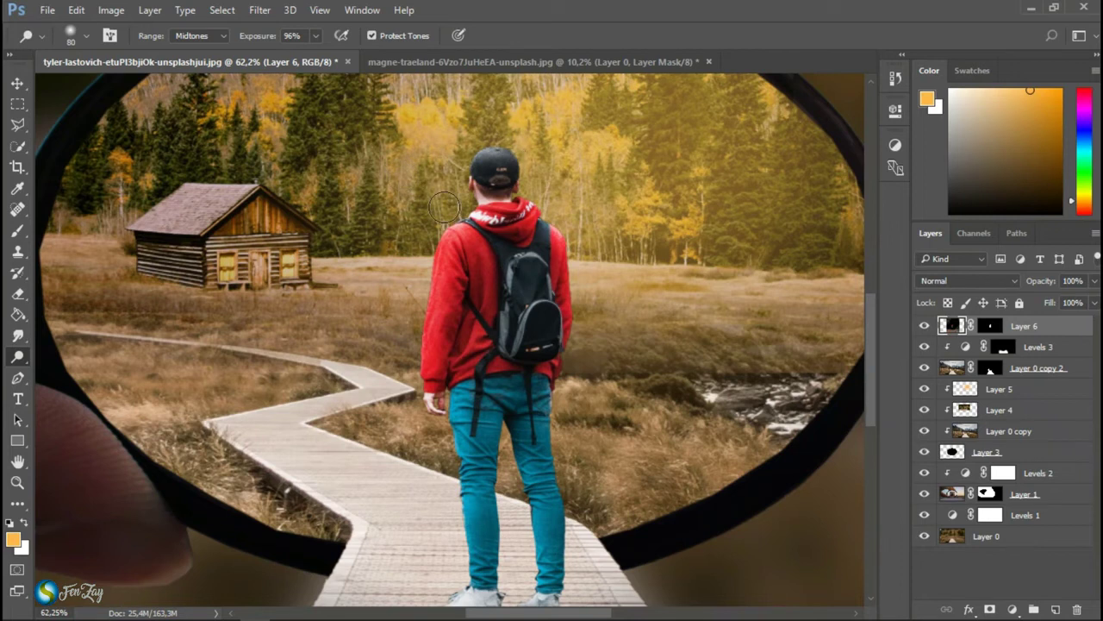
key("ctrl+z")
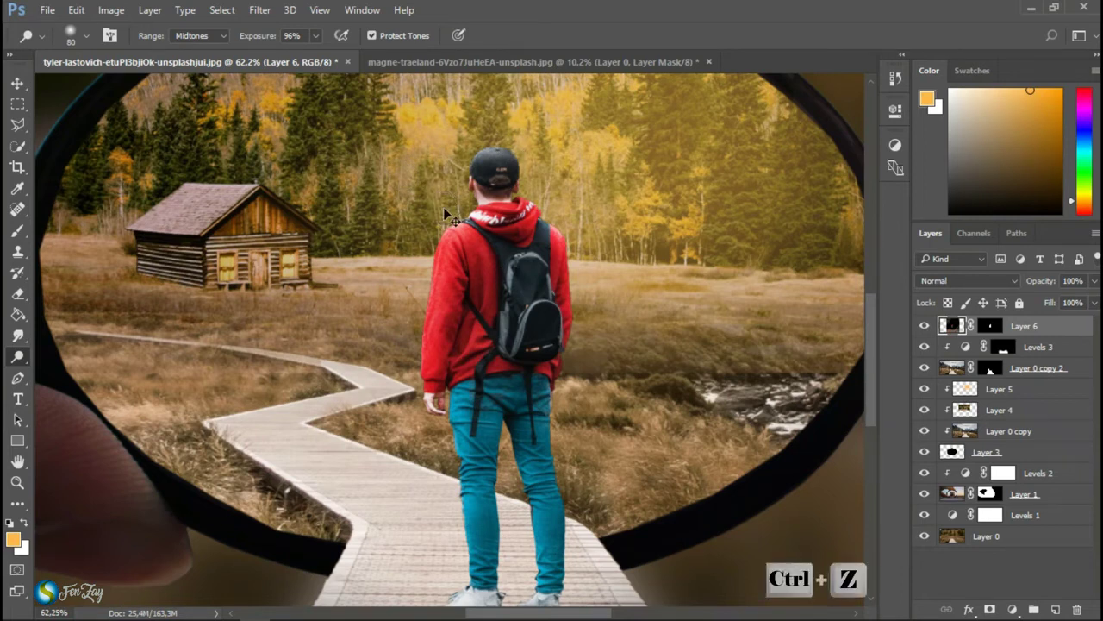
Adjust the zoom and bring up the toning tool group to switch to darkening
scroll(448, 213, "down", 3)
scroll(448, 214, "down", 2)
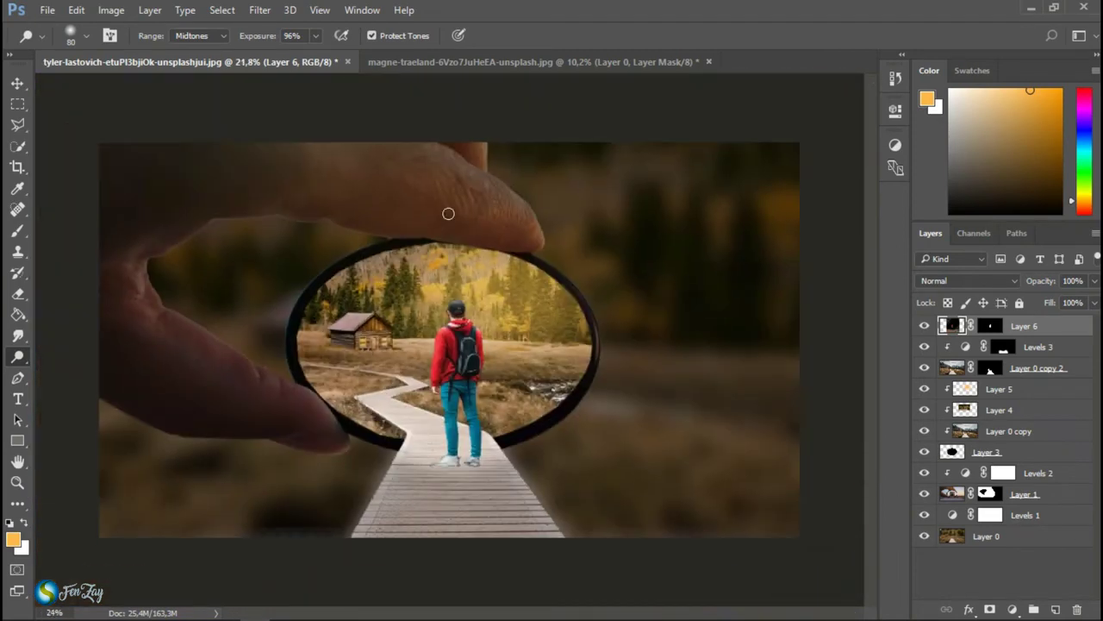
scroll(448, 214, "up", 1)
scroll(406, 517, "up", 2)
scroll(620, 362, "up", 1)
scroll(621, 362, "up", 1)
right_click(15, 355)
Use the Burn tool at size 79 and 80% exposure to darken the backpack
left_click(95, 370)
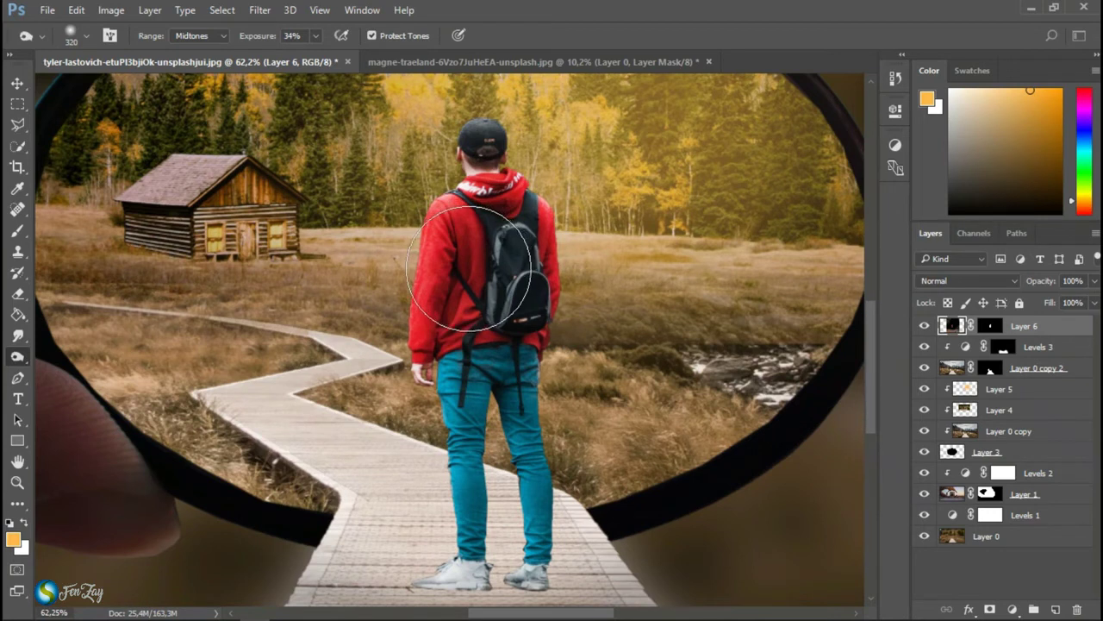
left_click_drag(468, 268, 463, 260)
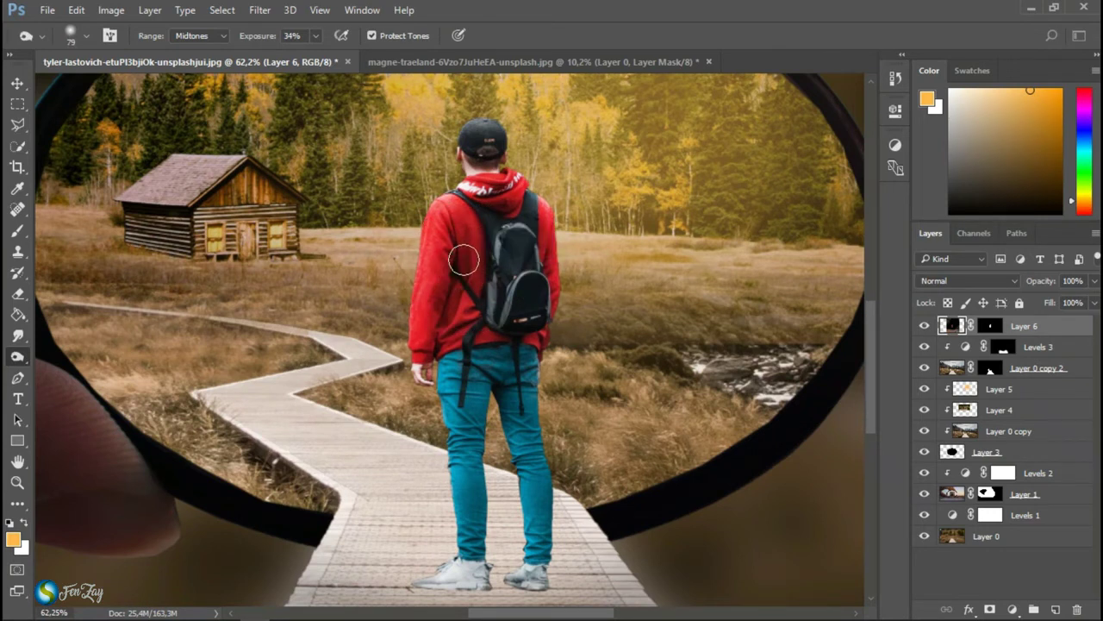
left_click_drag(249, 39, 294, 38)
left_click_drag(263, 39, 235, 41)
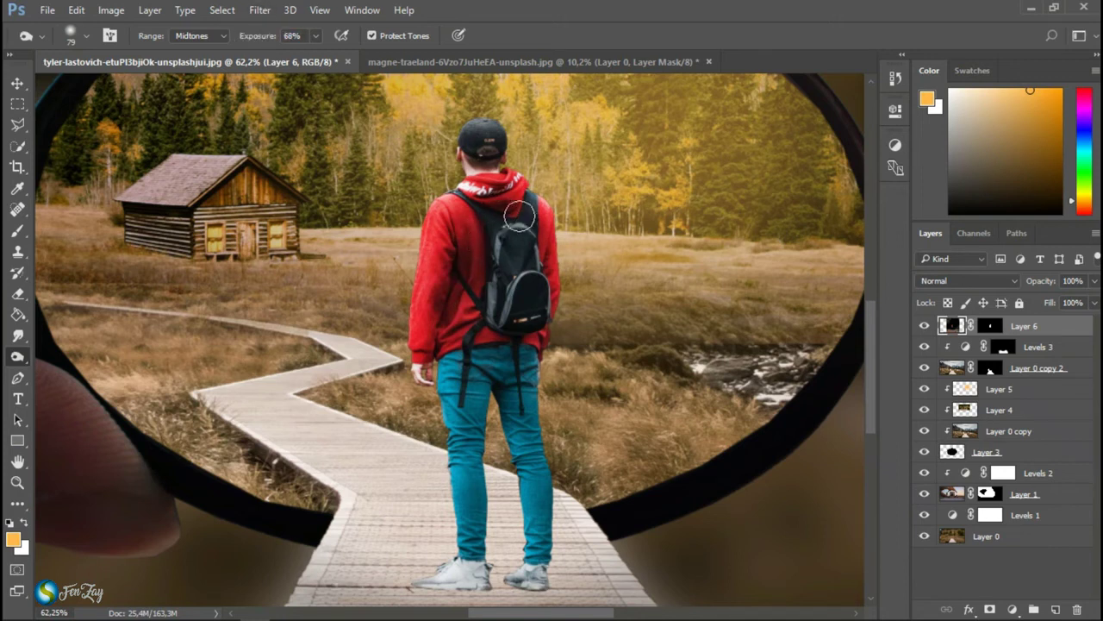
mouse_move(533, 275)
left_mouse_down()
mouse_move(450, 342)
mouse_move(506, 462)
mouse_move(551, 248)
mouse_move(498, 175)
mouse_move(510, 149)
left_mouse_up()
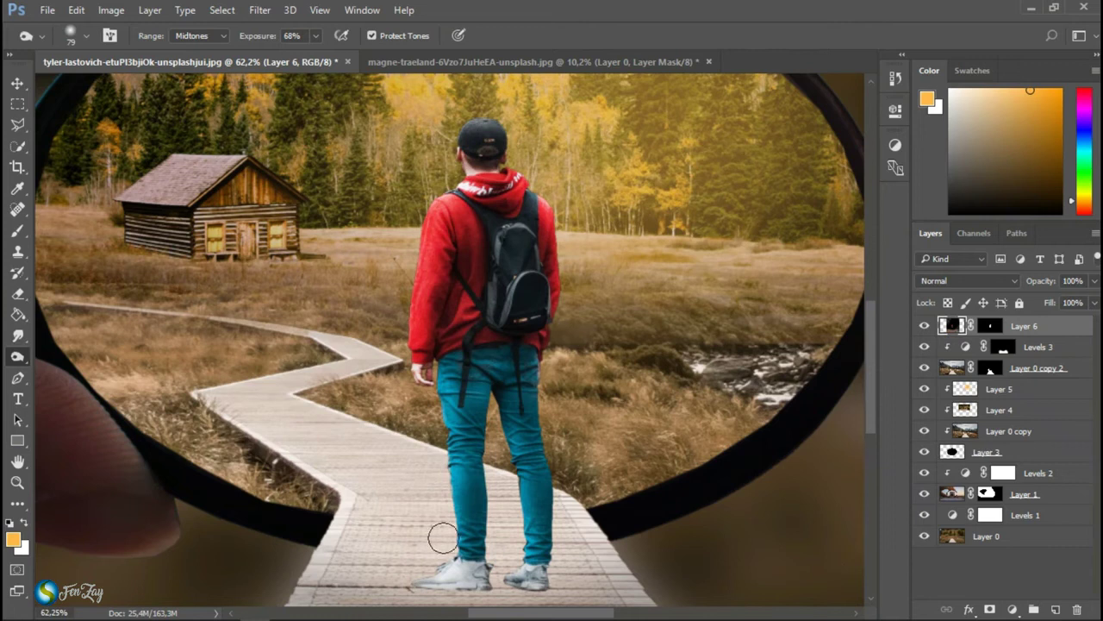
Burn the hiker's figure from cap down to shoes
mouse_move(479, 577)
left_mouse_down()
mouse_move(526, 576)
mouse_move(536, 592)
mouse_move(443, 597)
left_mouse_up()
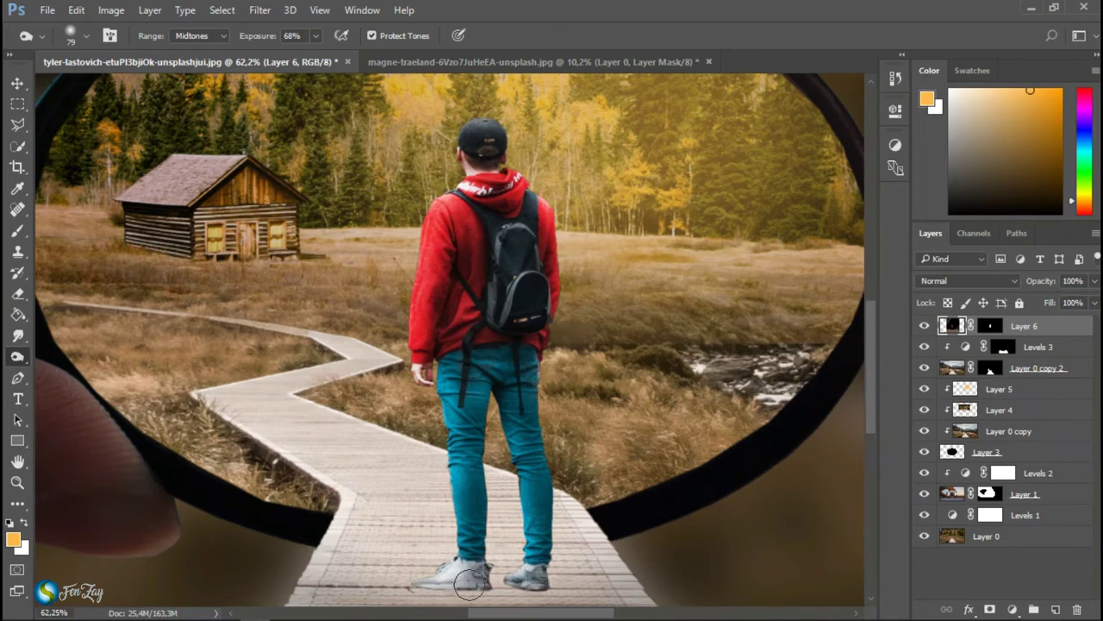
scroll(394, 548, "down", 1)
scroll(394, 547, "down", 1)
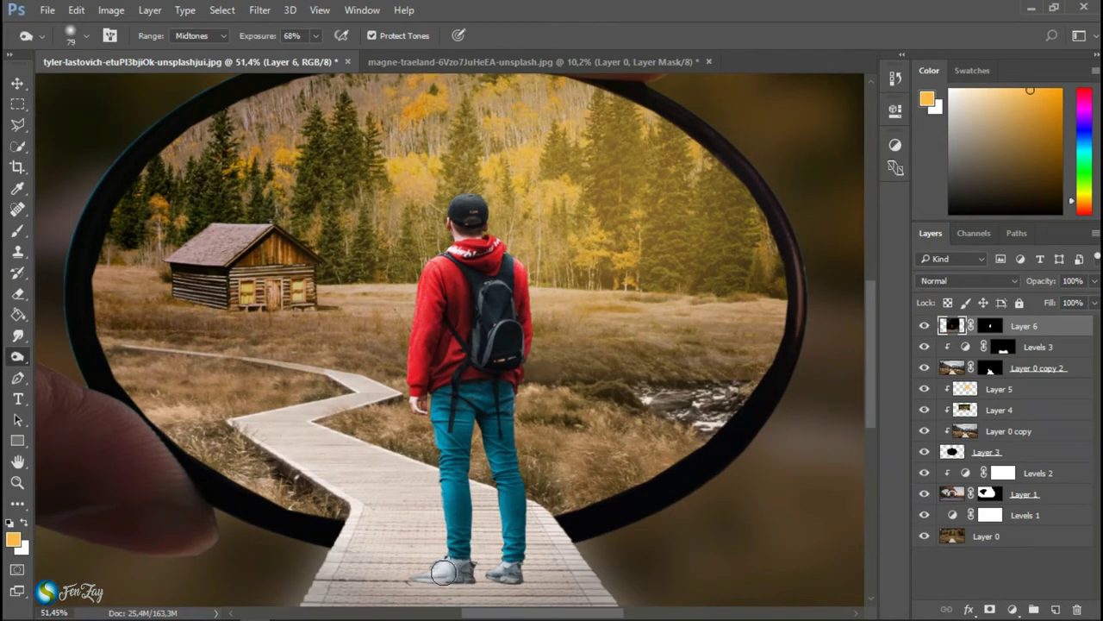
scroll(443, 571, "down", 5)
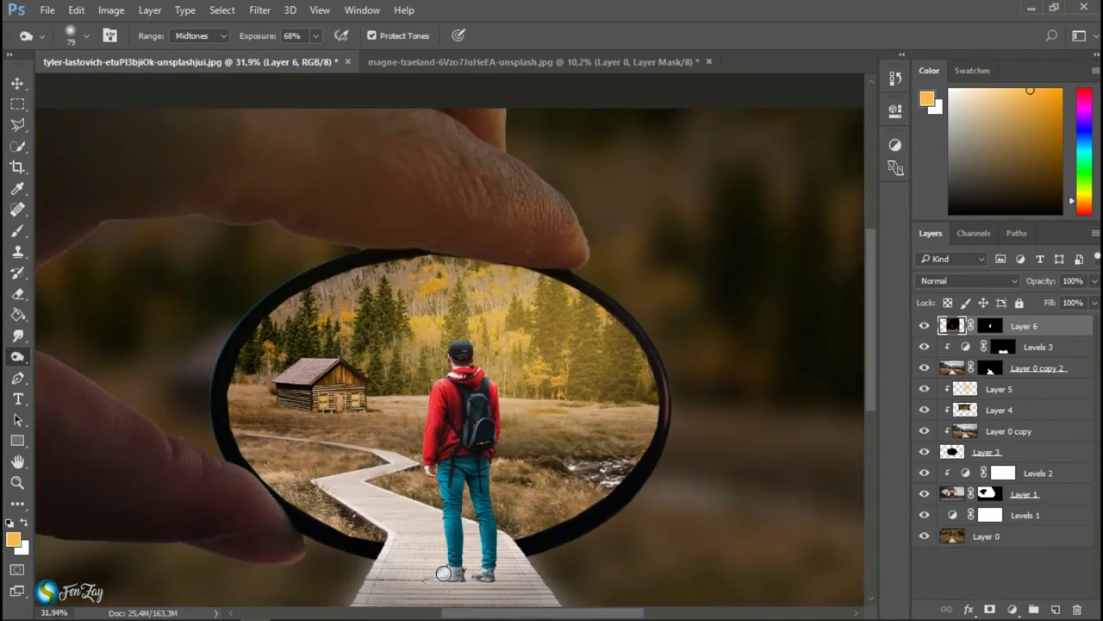
scroll(443, 571, "down", 1)
scroll(443, 571, "up", 1)
scroll(443, 572, "up", 4)
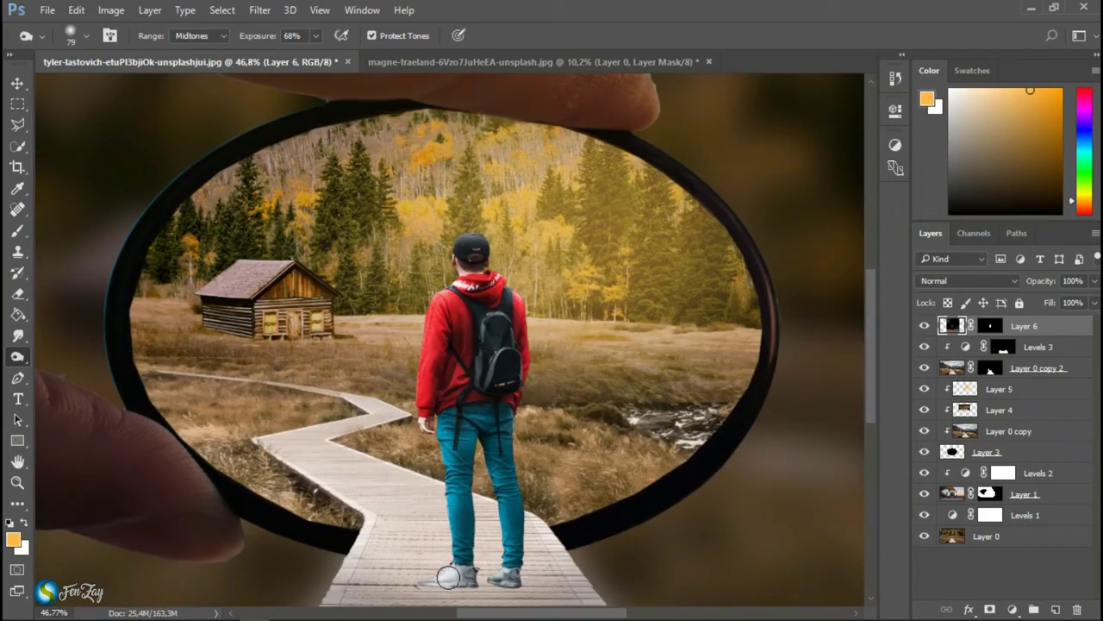
scroll(480, 584, "down", 3)
scroll(480, 585, "down", 1)
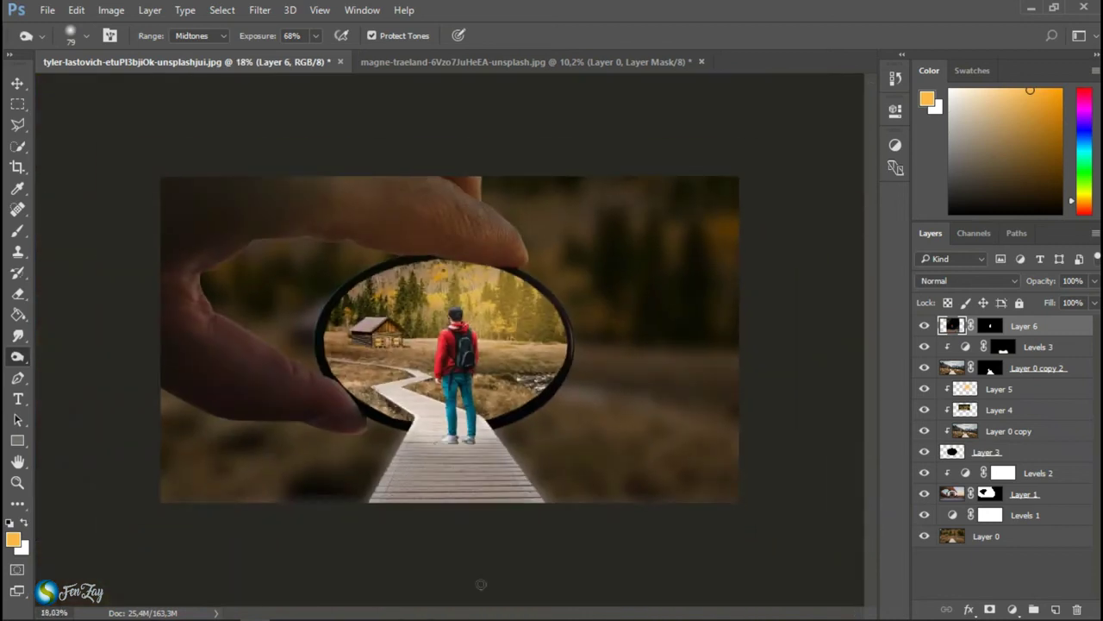
scroll(450, 459, "up", 2)
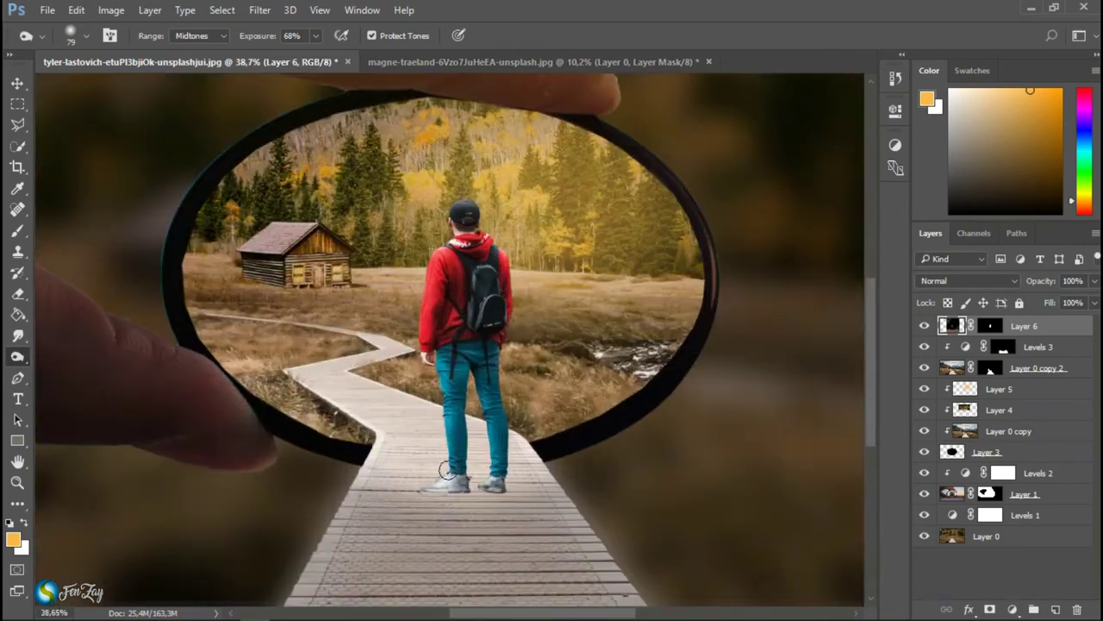
scroll(450, 460, "up", 2)
Lower burn exposure to 51% and tone the white left sneaker down to grey
left_click_drag(242, 35, 228, 36)
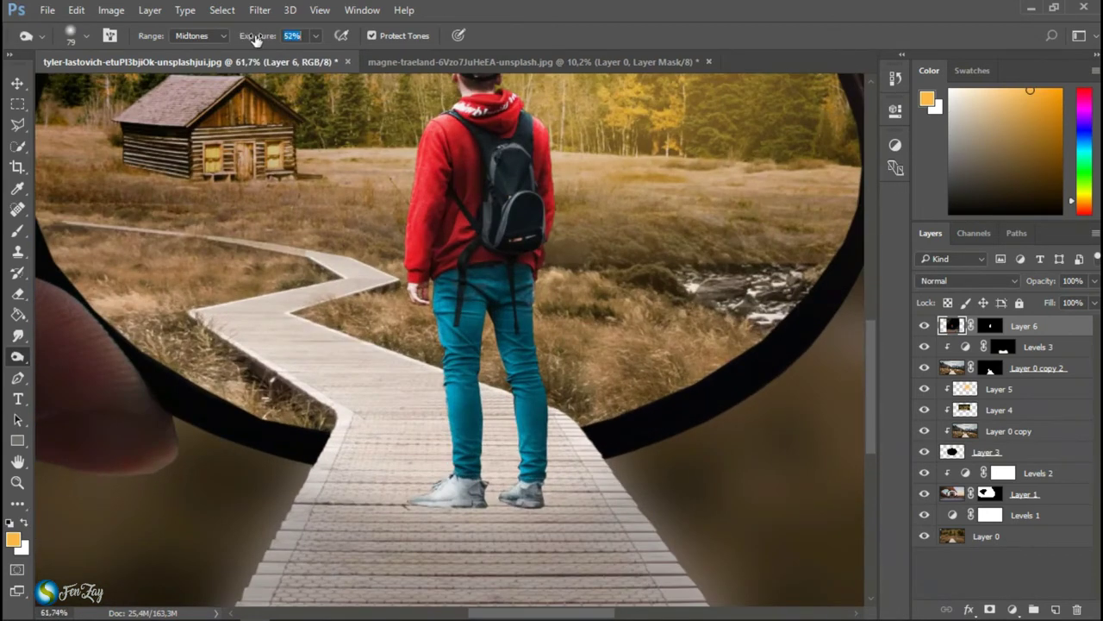
left_click_drag(423, 497, 457, 493)
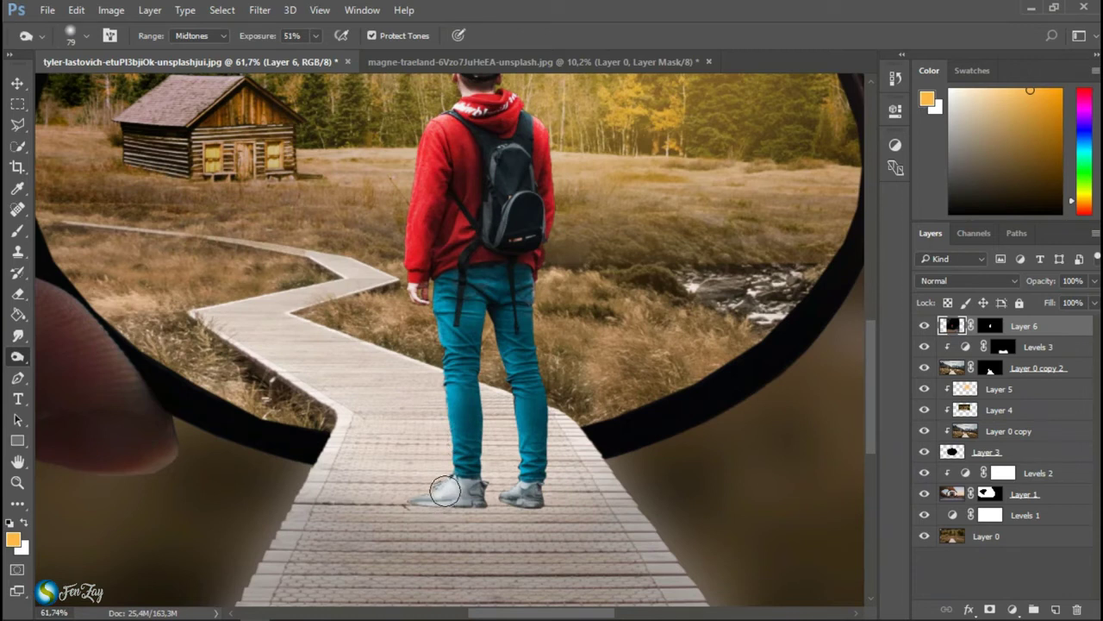
scroll(501, 512, "down", 3)
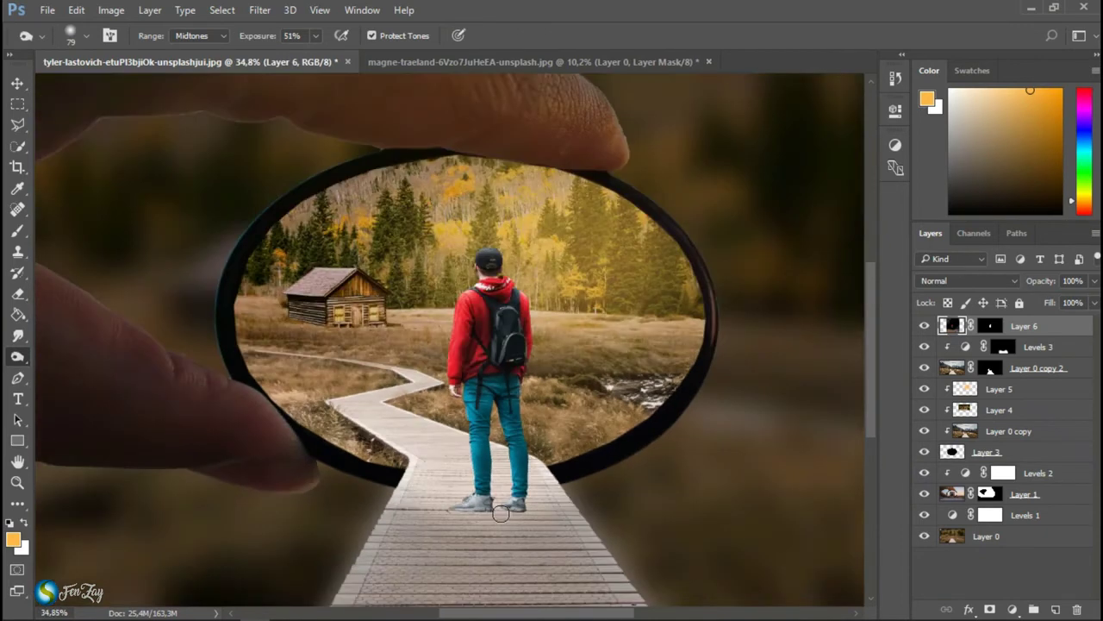
scroll(501, 512, "down", 1)
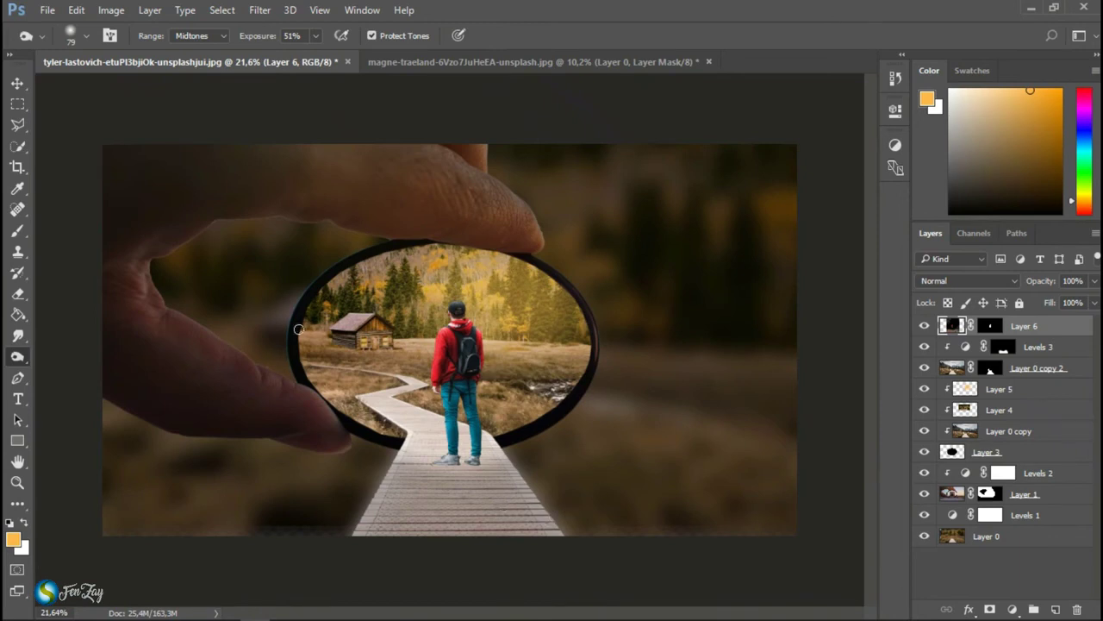
Duplicate Layer 6 and flip the original Layer 6 vertically
left_click(18, 84)
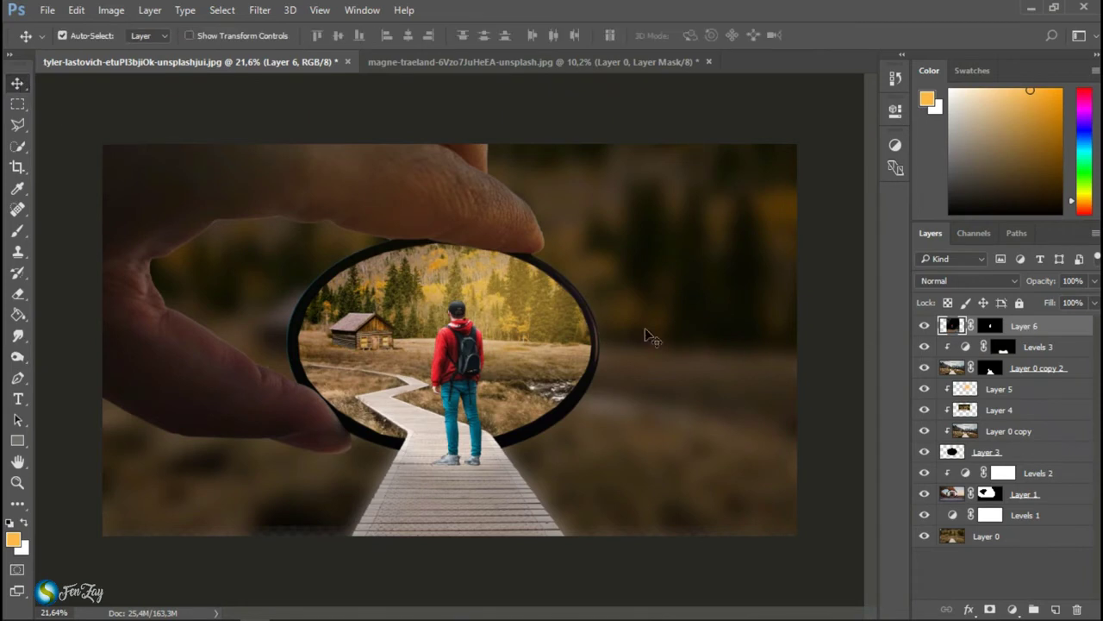
key("ctrl+j")
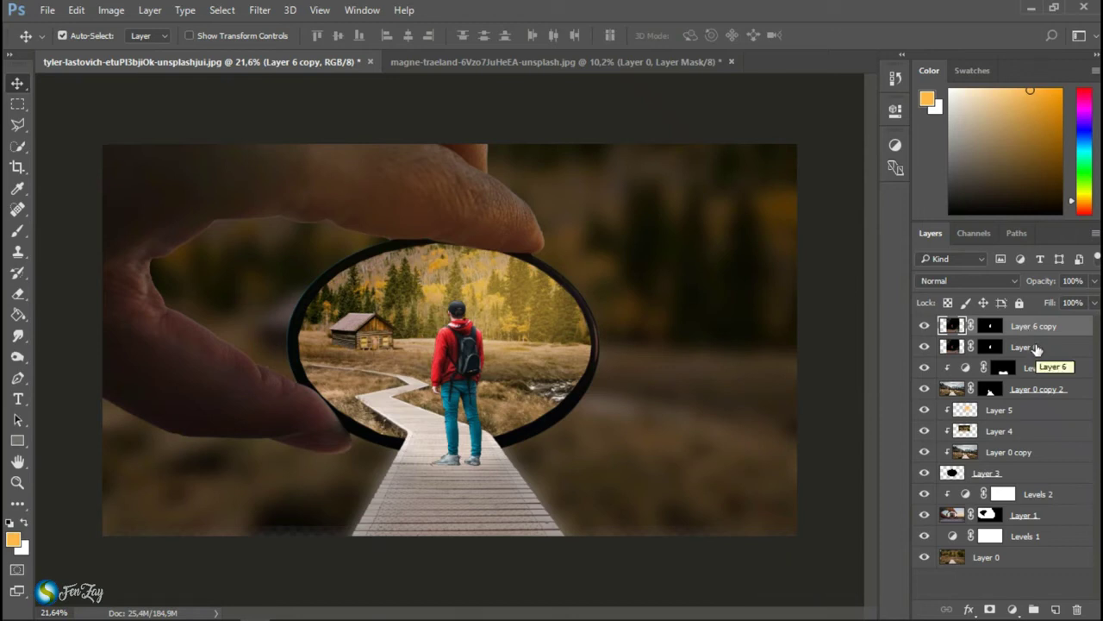
left_click(1037, 348)
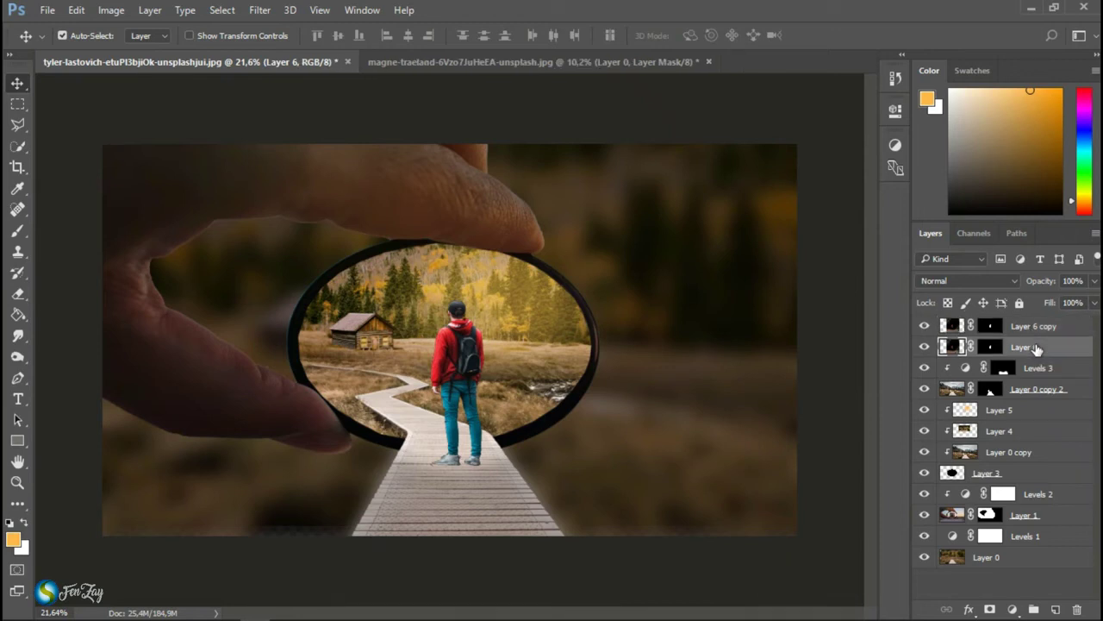
key("ctrl+t")
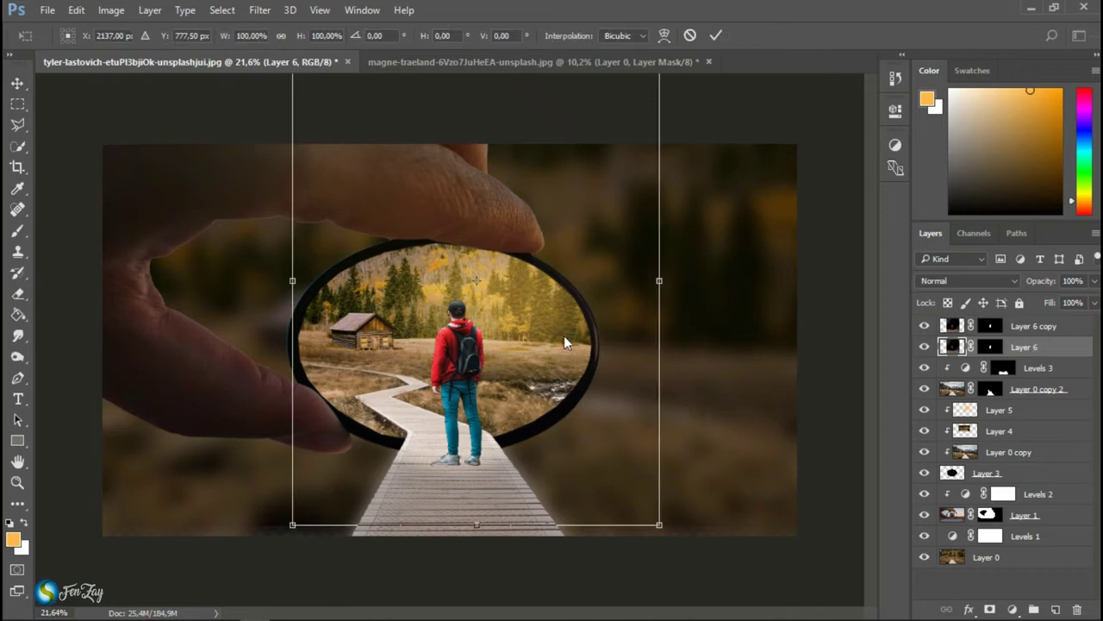
right_click(564, 343)
left_click(619, 594)
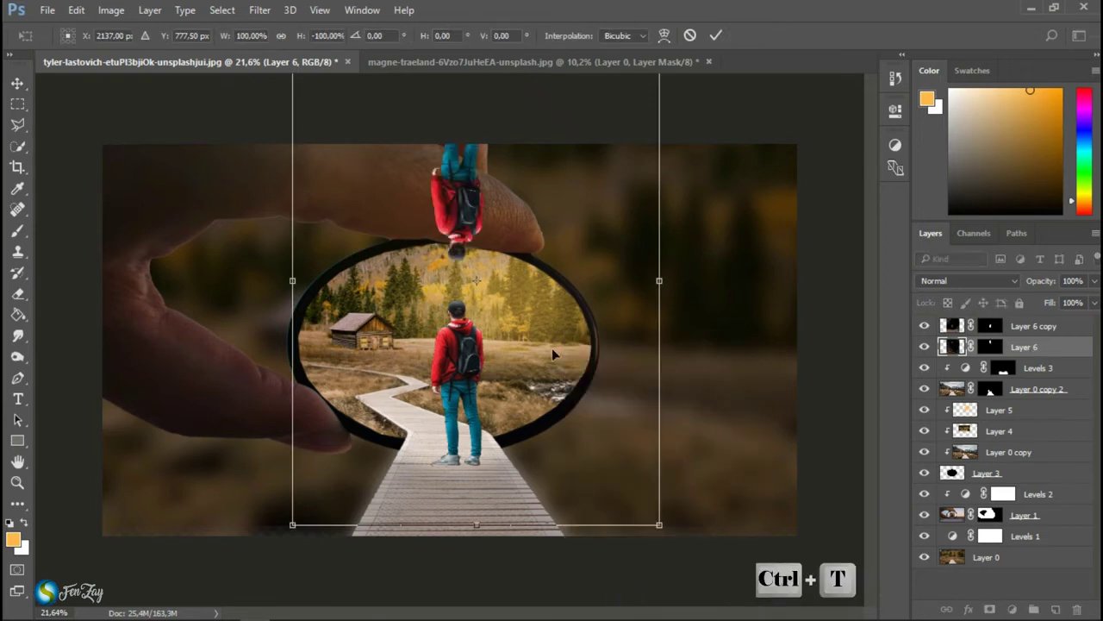
Place the flipped figure below the feet, skew it to the boardwalk perspective, and nudge it down
left_click_drag(554, 355, 506, 457)
scroll(506, 457, "down", 2)
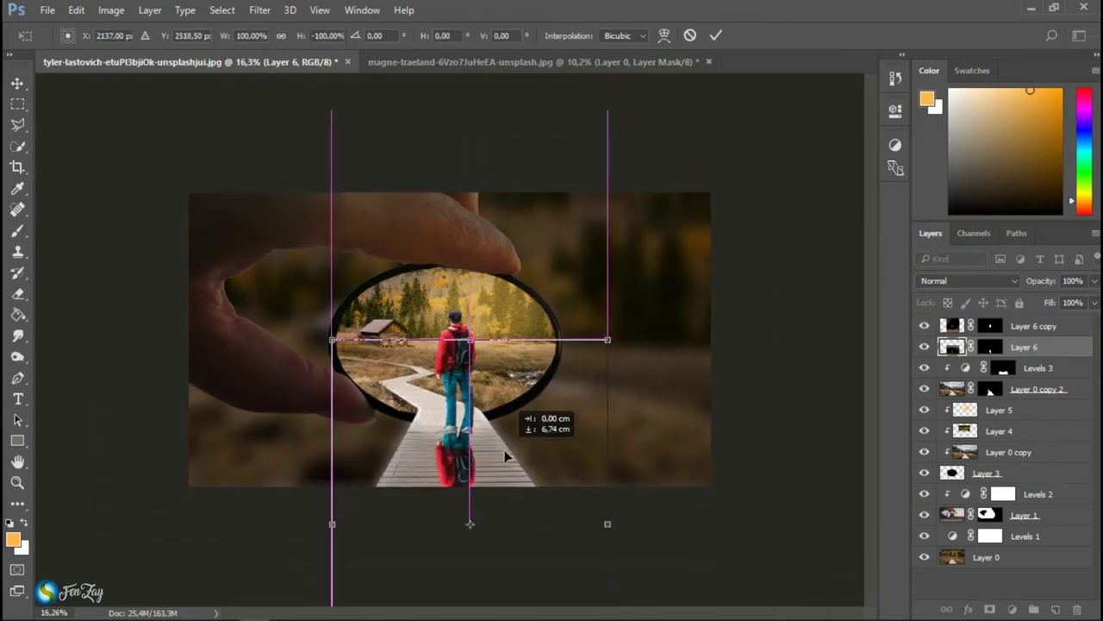
left_click_drag(506, 457, 505, 504)
scroll(605, 500, "down", 1)
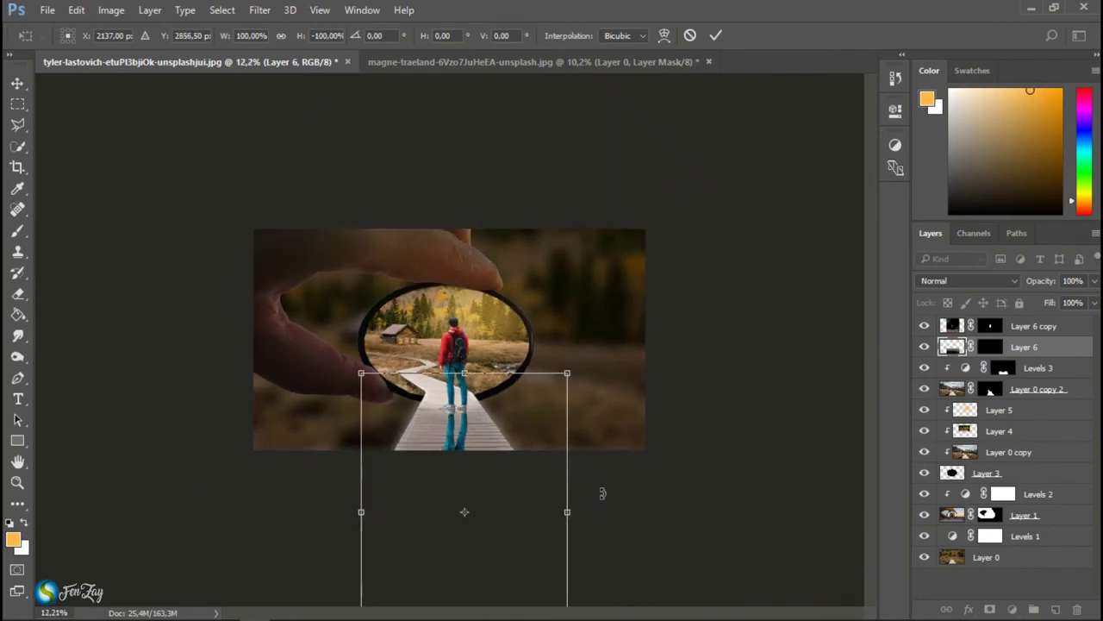
scroll(603, 493, "down", 1)
left_click_drag(538, 572, 601, 596)
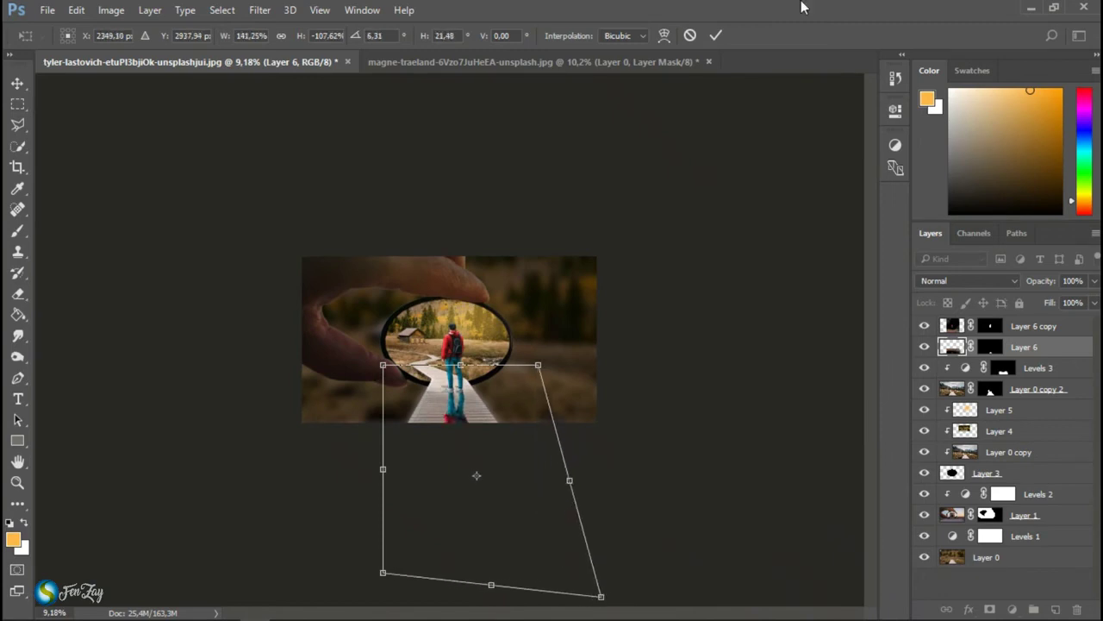
left_click(714, 36)
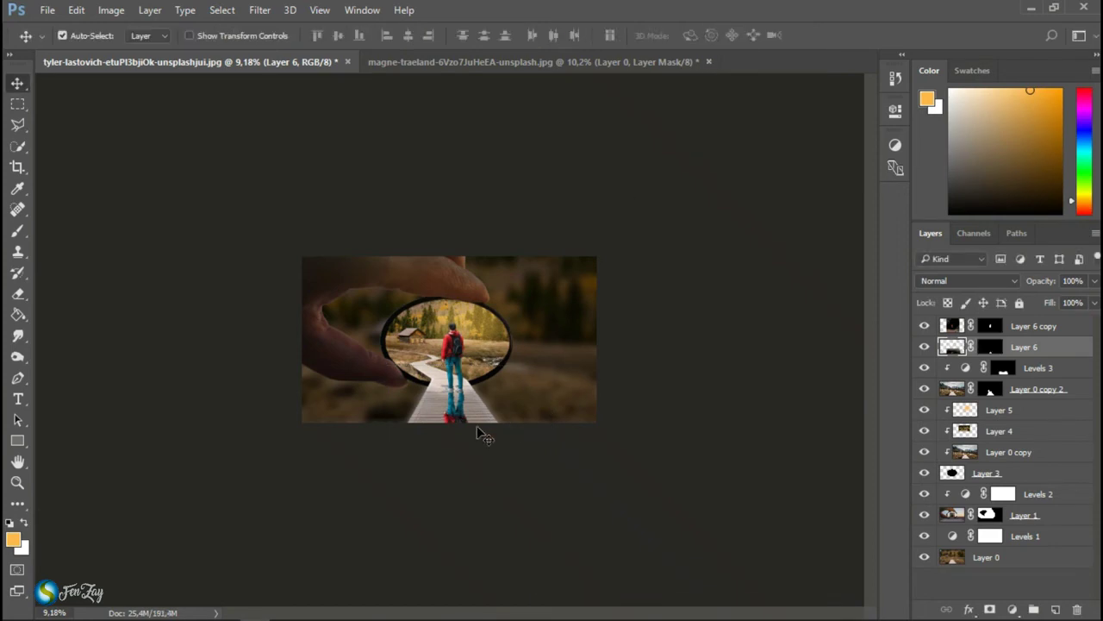
scroll(480, 433, "up", 2)
scroll(480, 433, "up", 3)
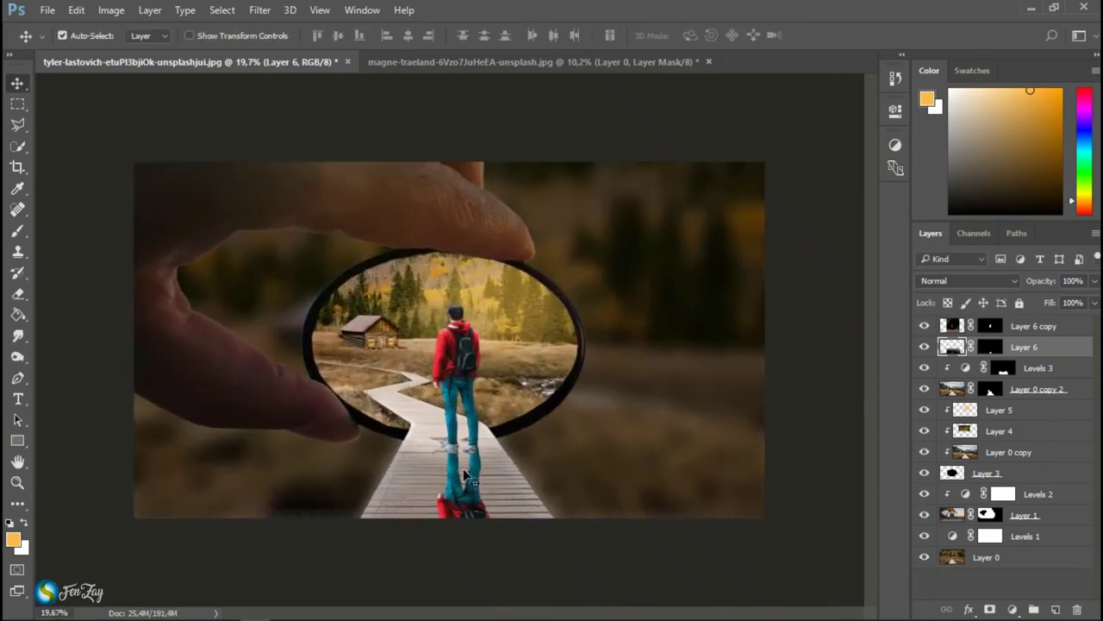
key("shift+Down")
key("shift+Down")
key("shift+Down")
key("shift+Down")
key("shift+Down")
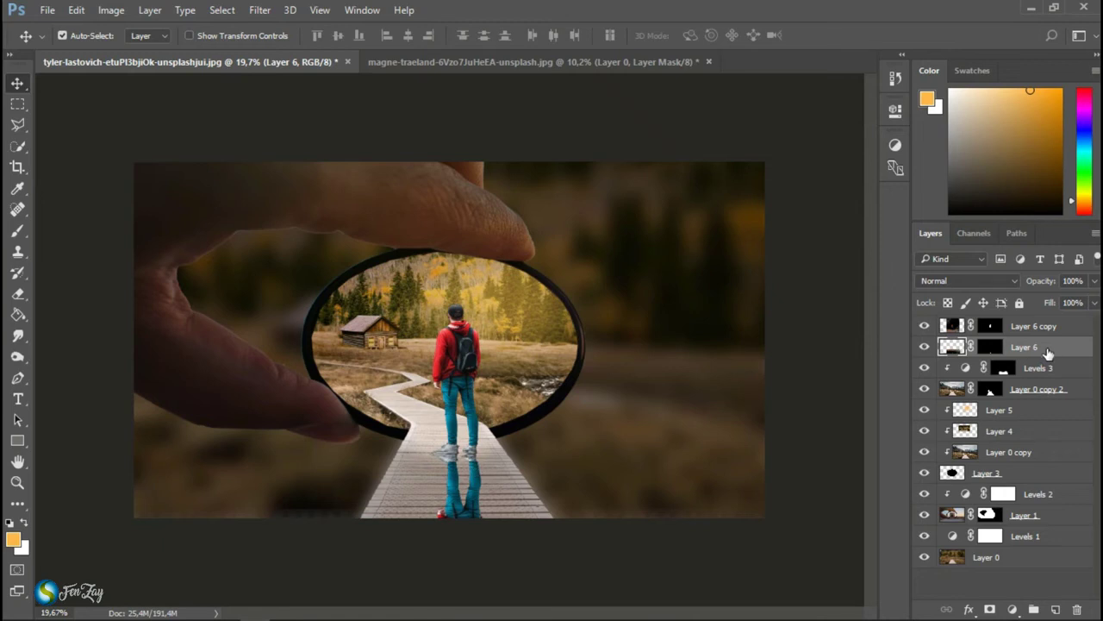
Darken the reflection with Levels and apply an 18-pixel Gaussian Blur
key("ctrl+l")
left_click_drag(866, 338, 664, 338)
left_click(928, 121)
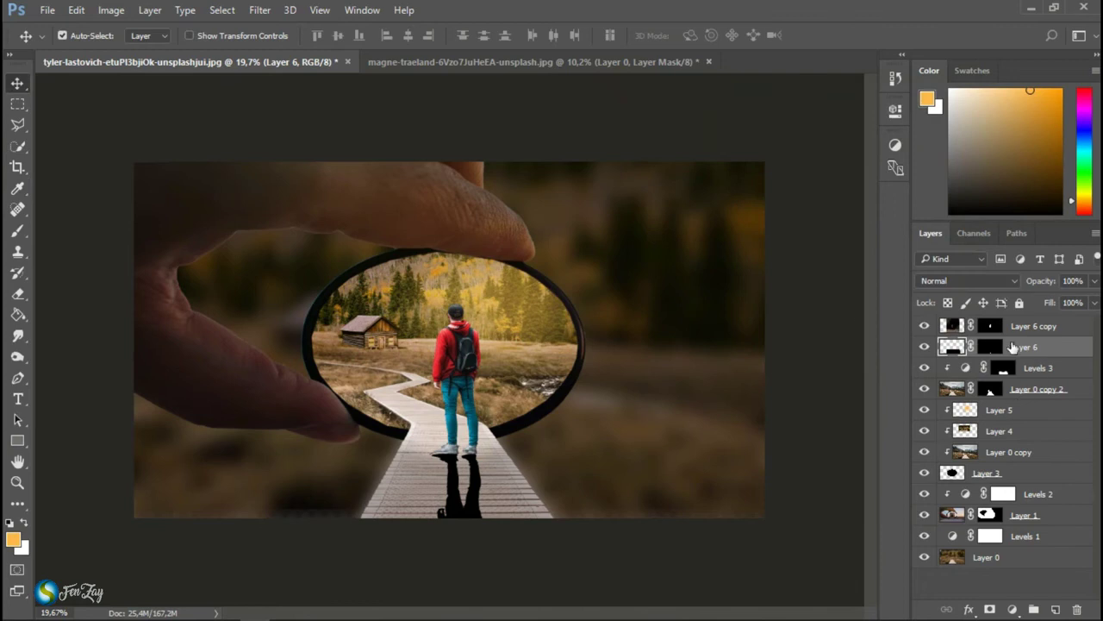
left_click(259, 9)
mouse_move(267, 188)
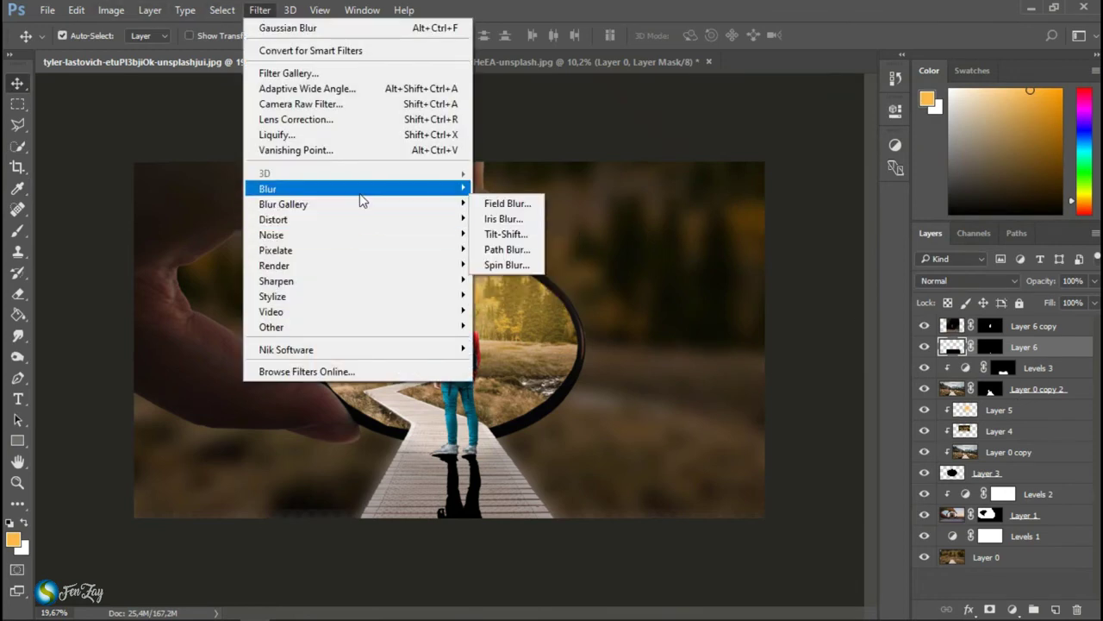
left_click(521, 251)
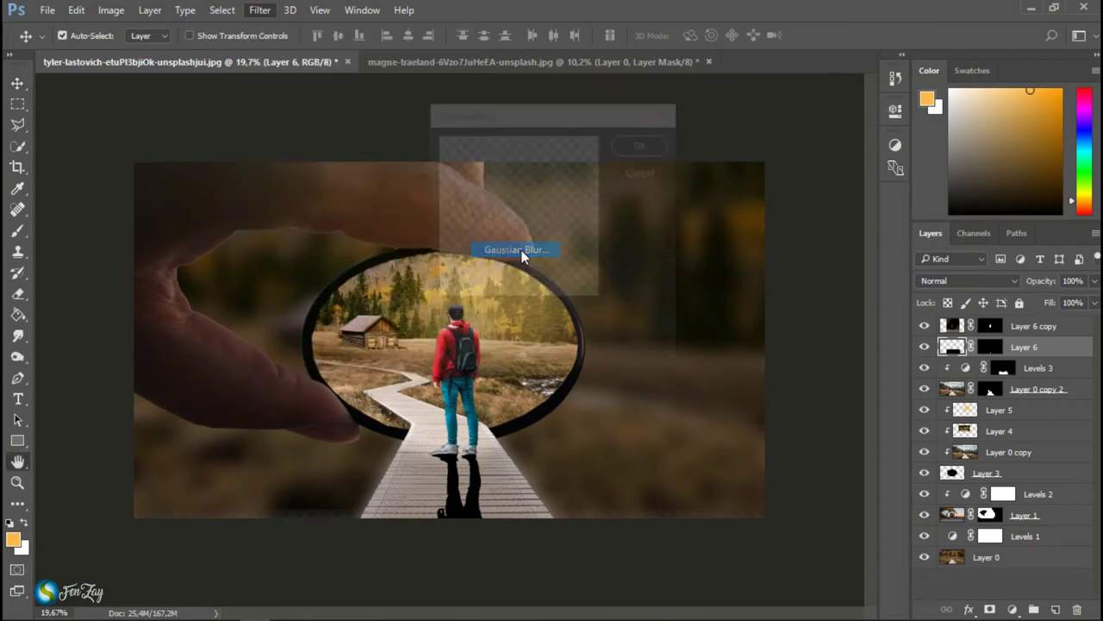
left_click_drag(523, 359, 510, 359)
left_click(645, 144)
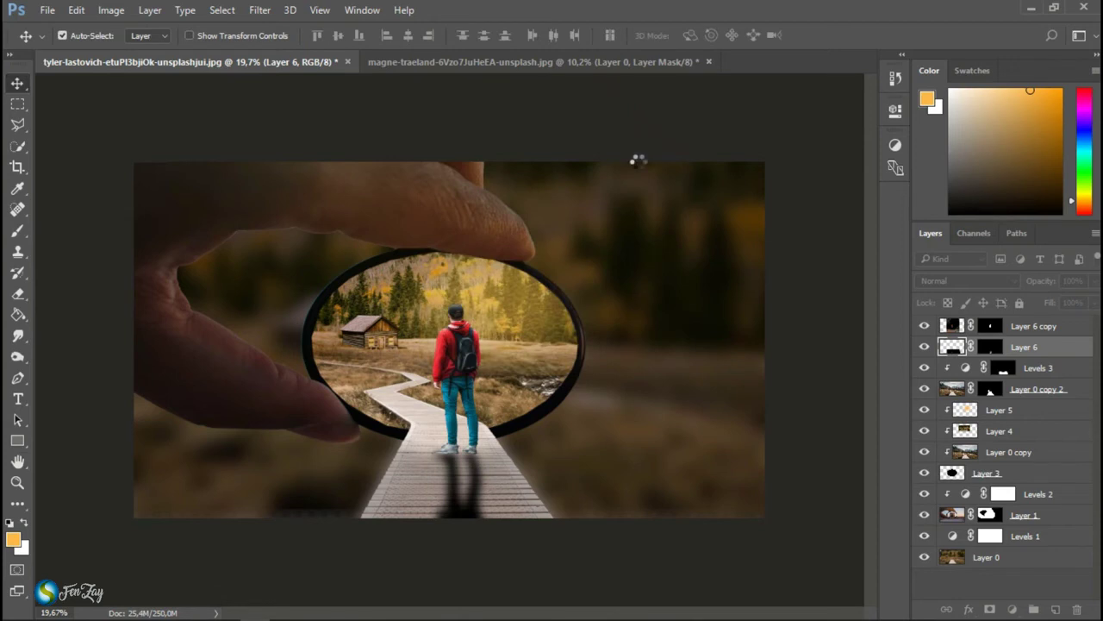
Set the reflection to 72% opacity and blur it again at radius 7.4
left_click_drag(1041, 284, 1024, 286)
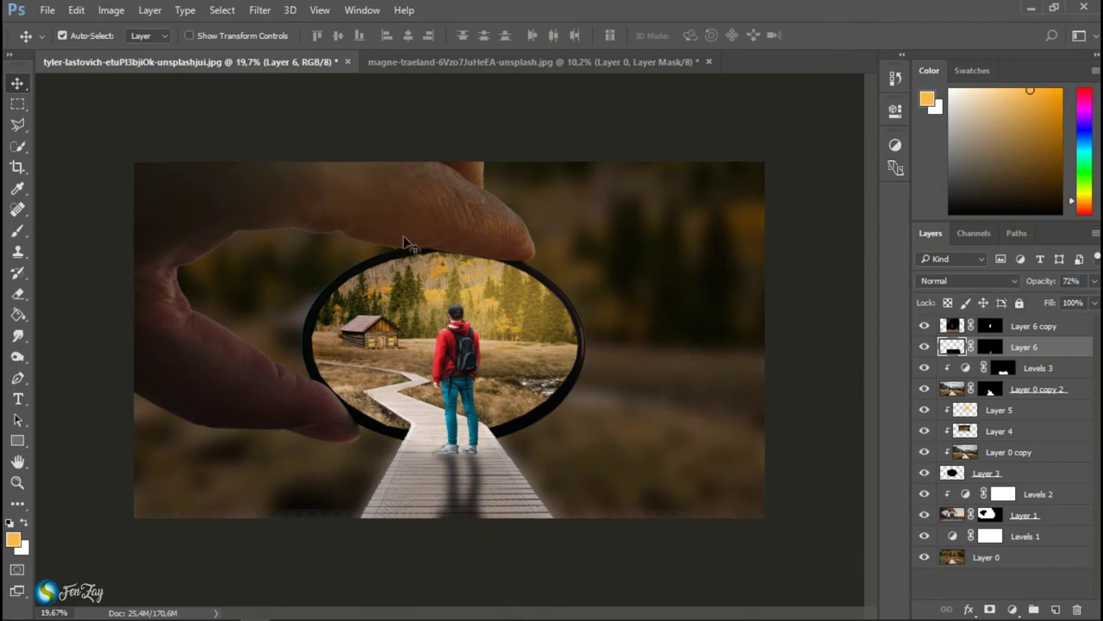
left_click(260, 9)
mouse_move(284, 188)
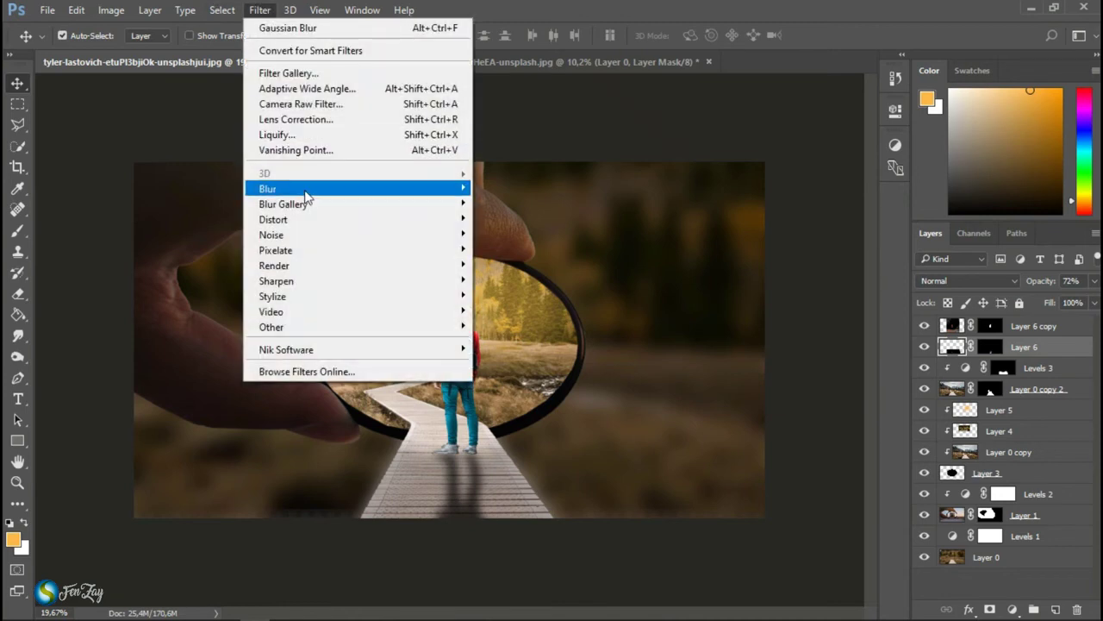
left_click(514, 249)
left_click_drag(509, 361, 492, 360)
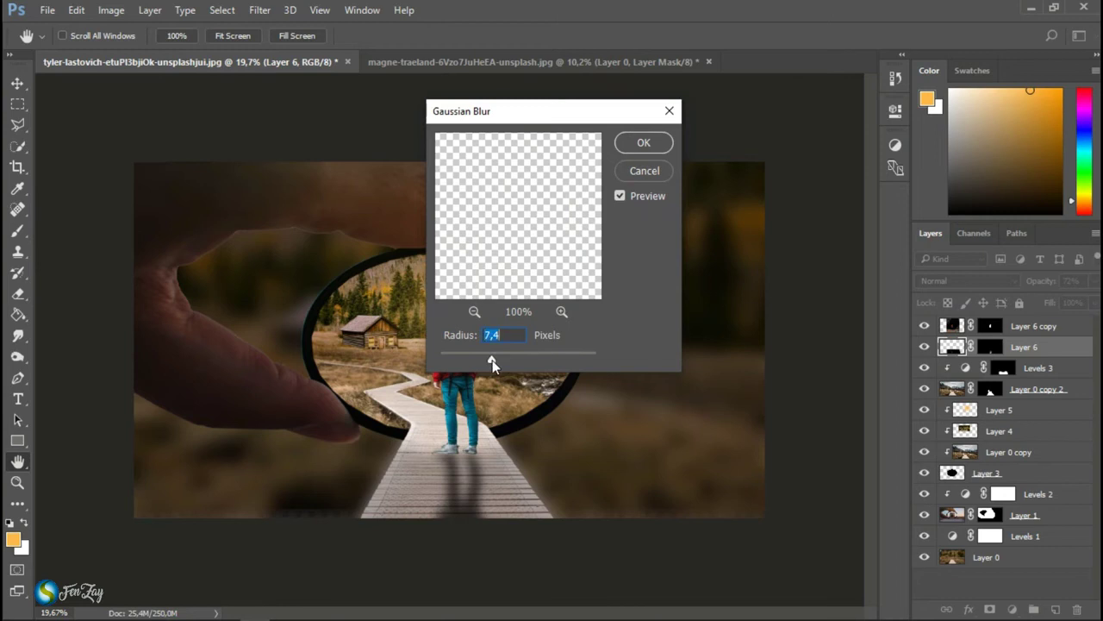
left_click(653, 142)
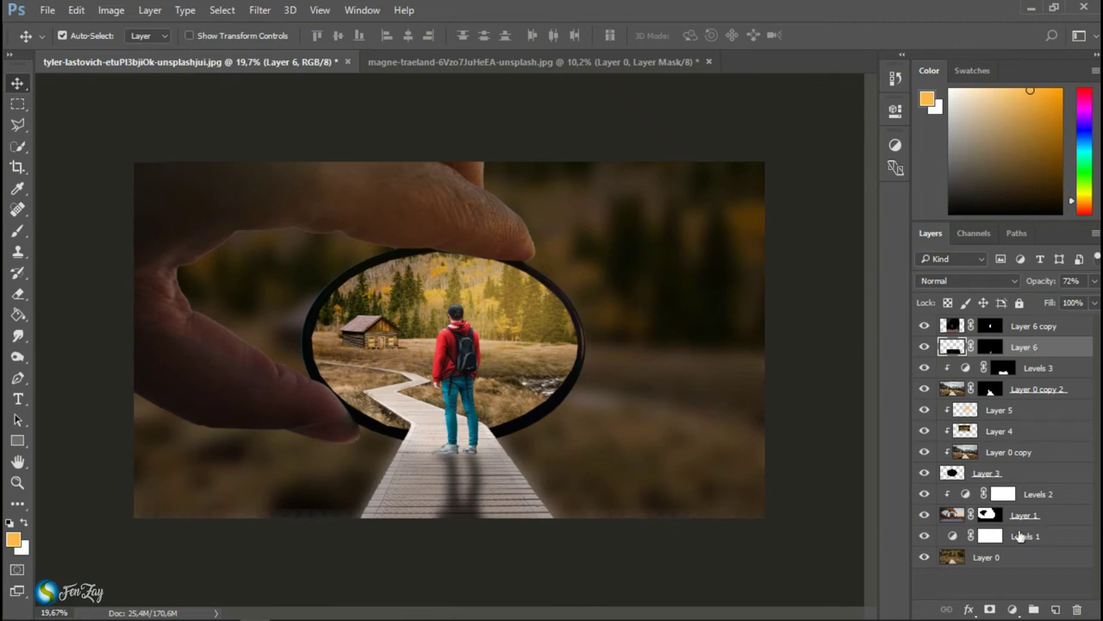
Add Layer 7 and set up a black brush at 56% flow
left_click(1058, 608)
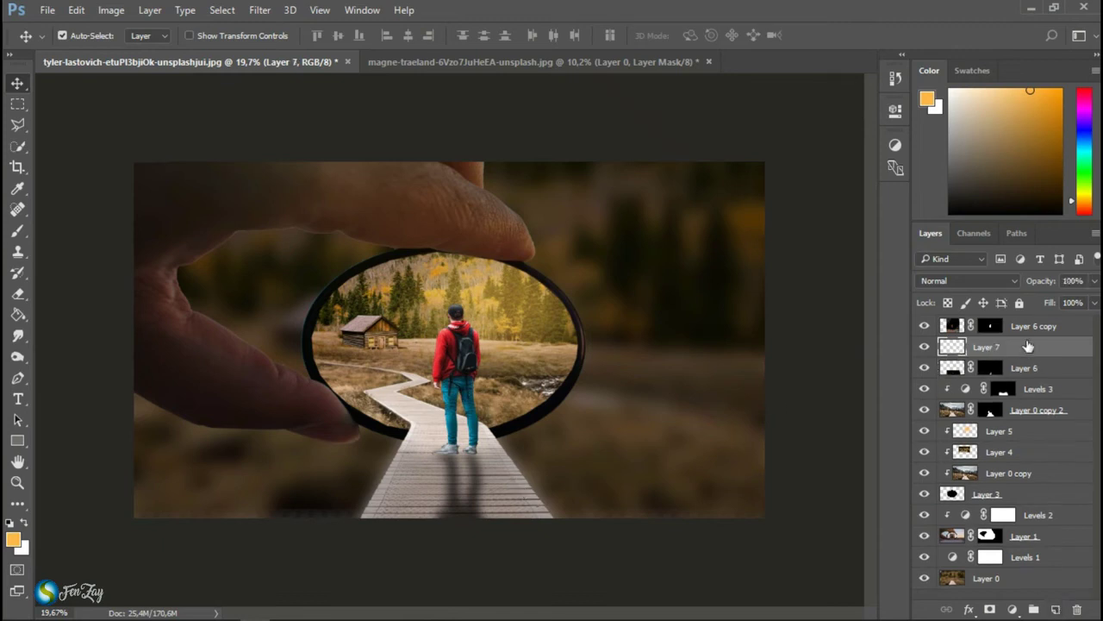
left_click(10, 523)
left_click(16, 232)
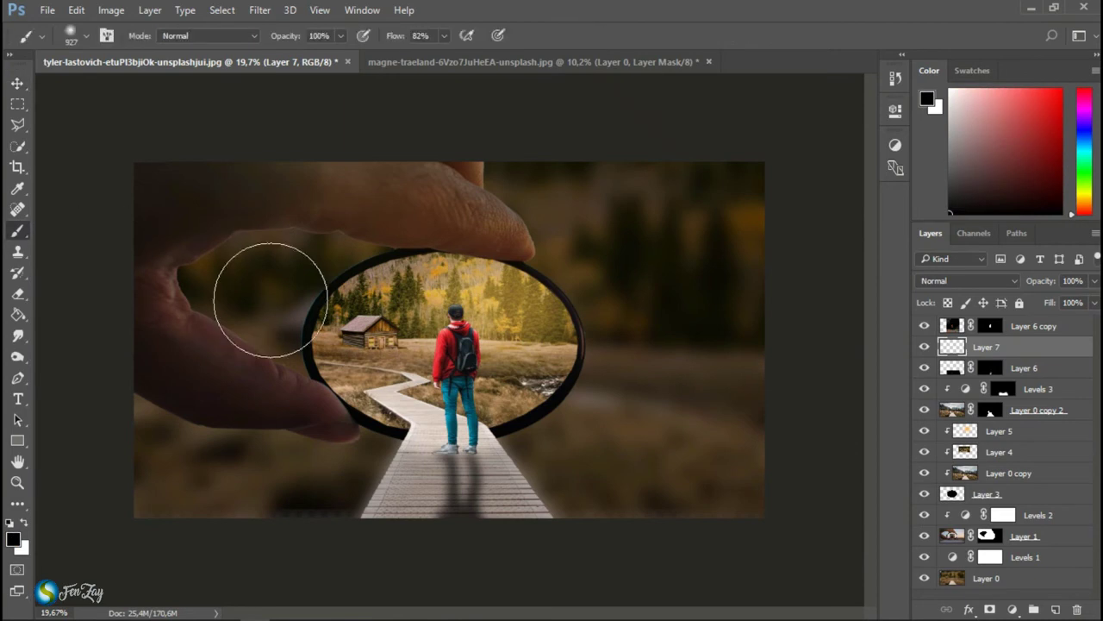
left_click_drag(396, 41, 383, 40)
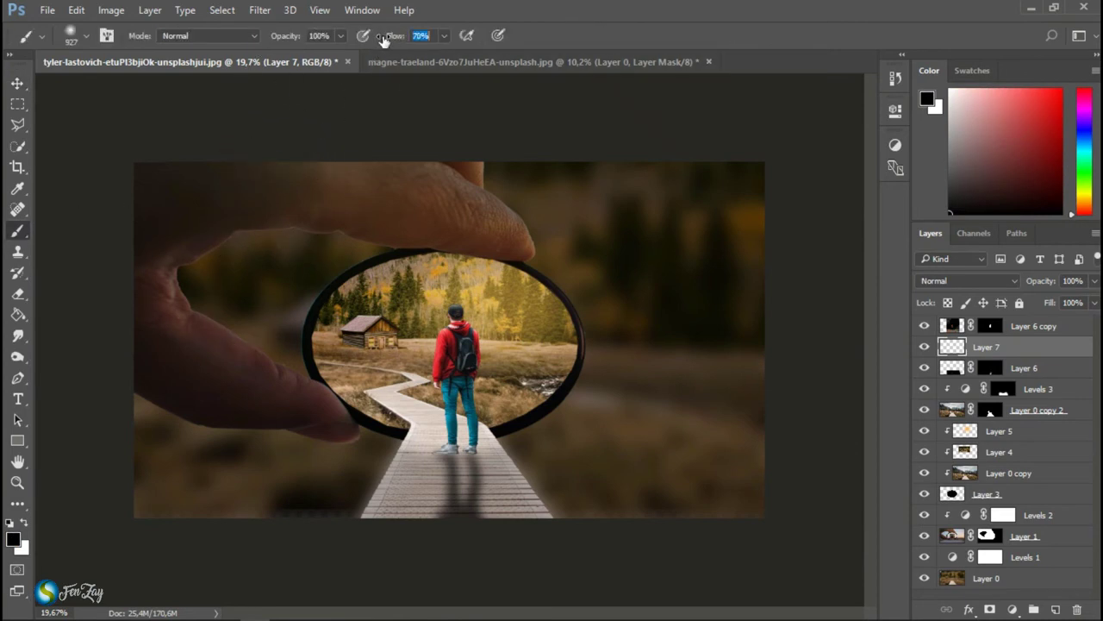
scroll(458, 399, "up", 1)
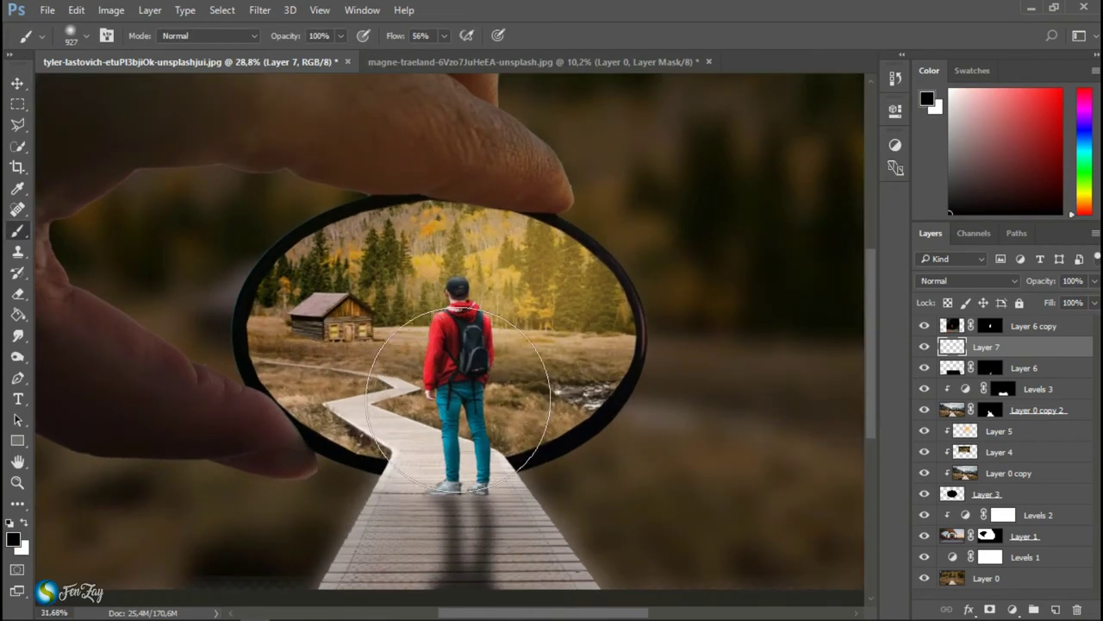
scroll(458, 399, "up", 1)
right_click(465, 378)
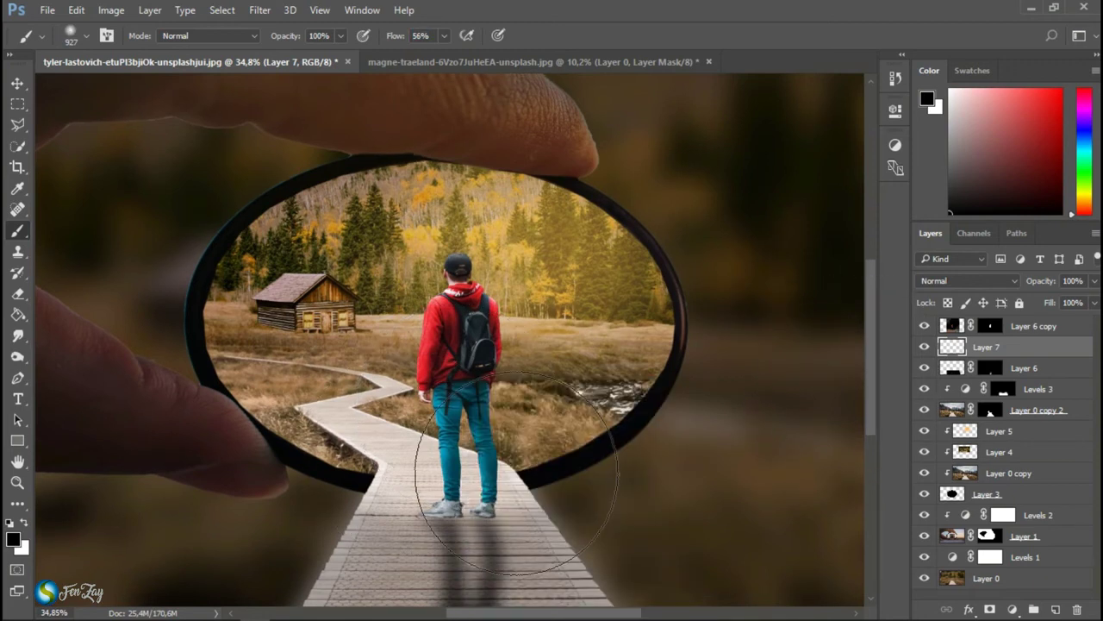
key("x")
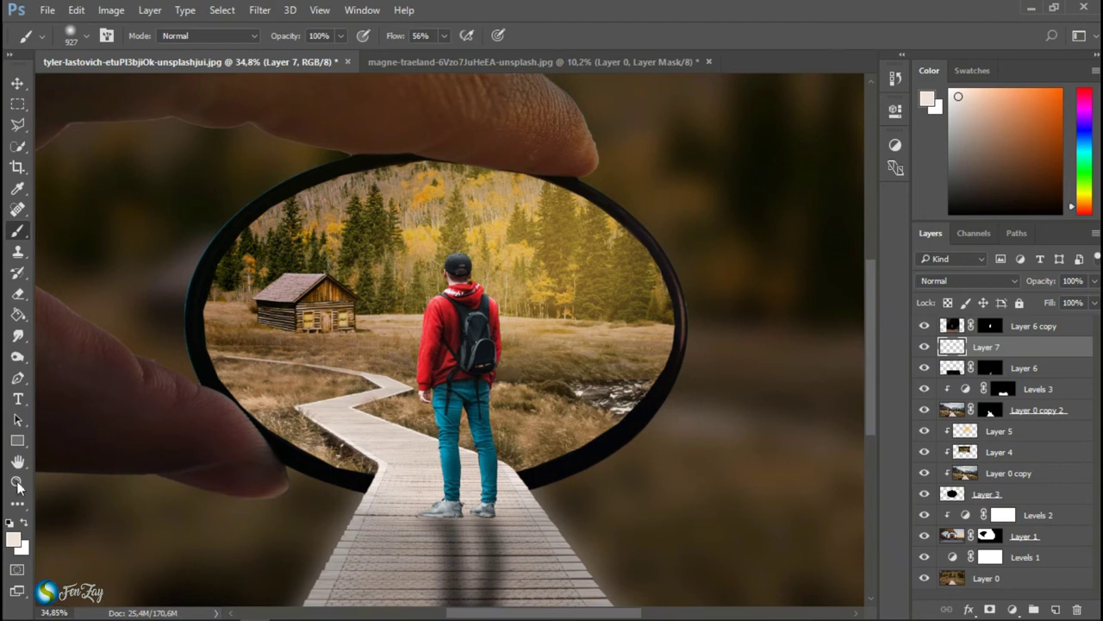
left_click(23, 523)
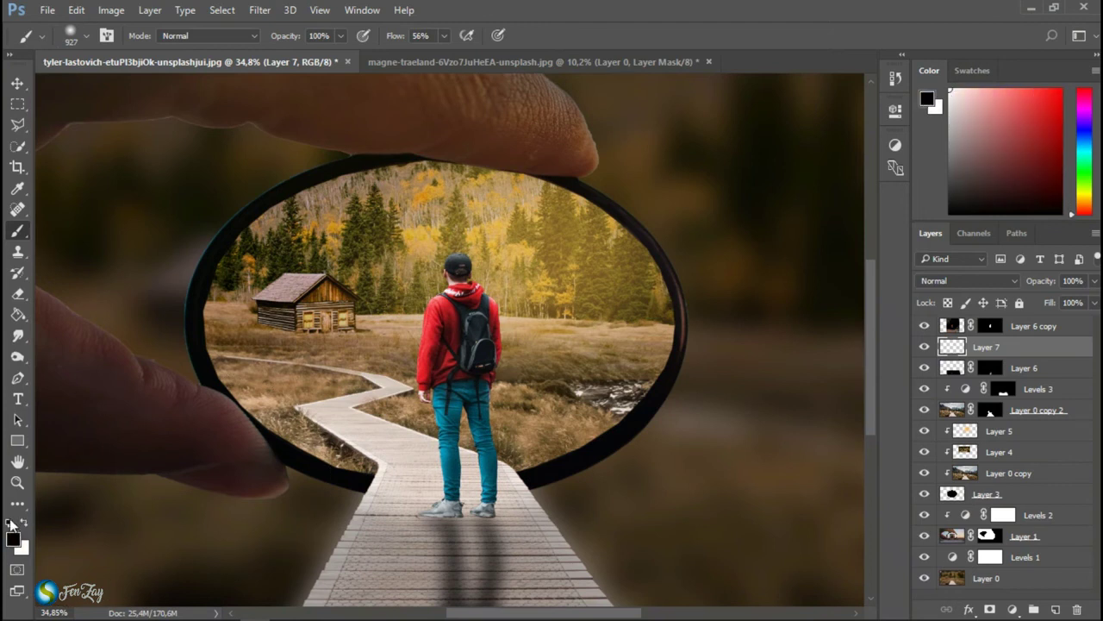
Paint soft 60 px black shadows under both of the hiker's shoes
right_click(428, 464, "alt")
left_click_drag(428, 466, 303, 470)
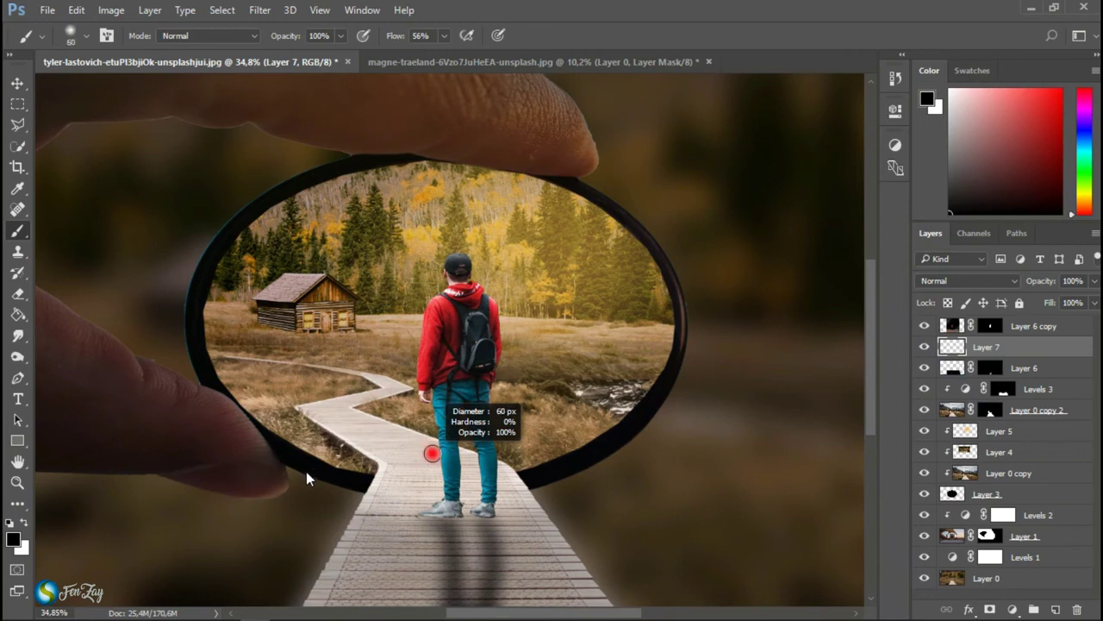
scroll(502, 522, "up", 2)
scroll(453, 537, "up", 2)
scroll(468, 555, "up", 2)
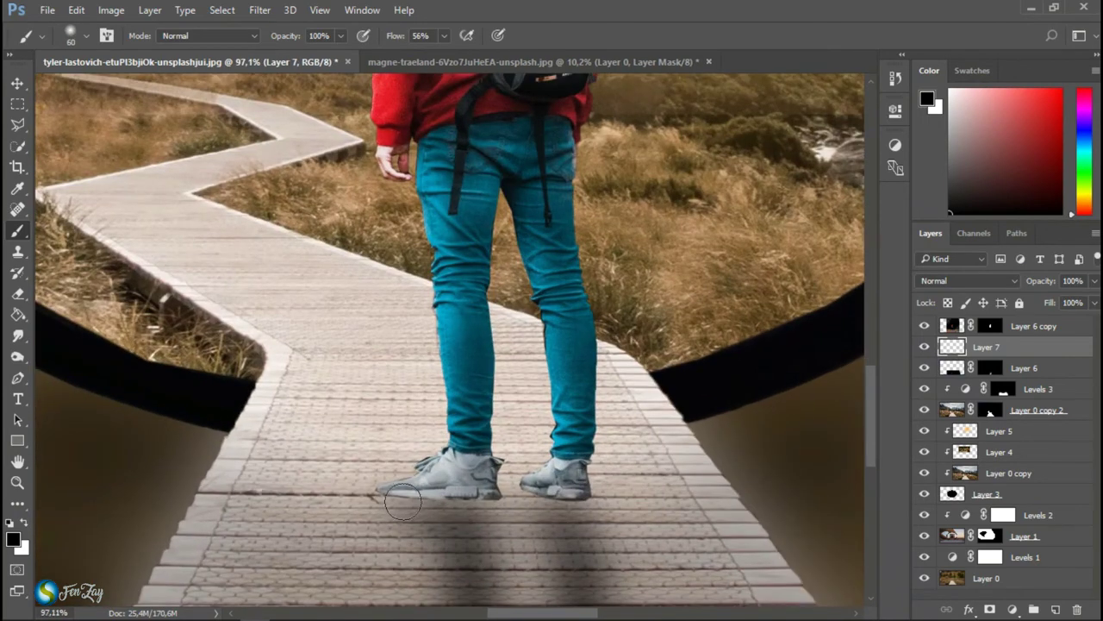
left_click_drag(407, 493, 591, 495)
left_click_drag(473, 509, 588, 498)
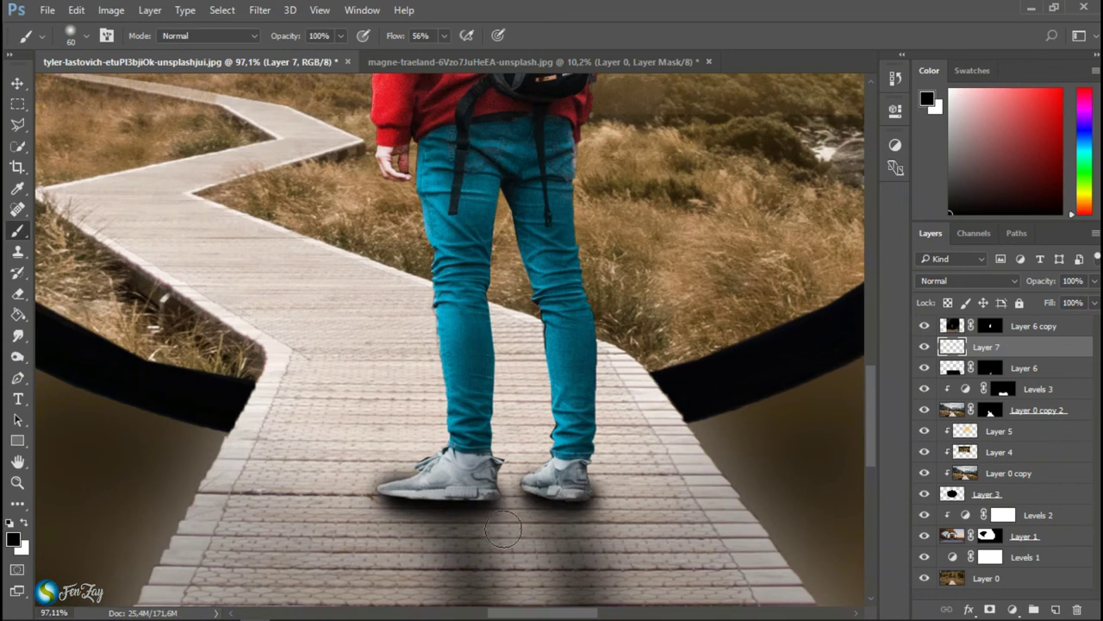
Fit the image in the window and set Layer 6's long shadow to 58% opacity
key("ctrl+0")
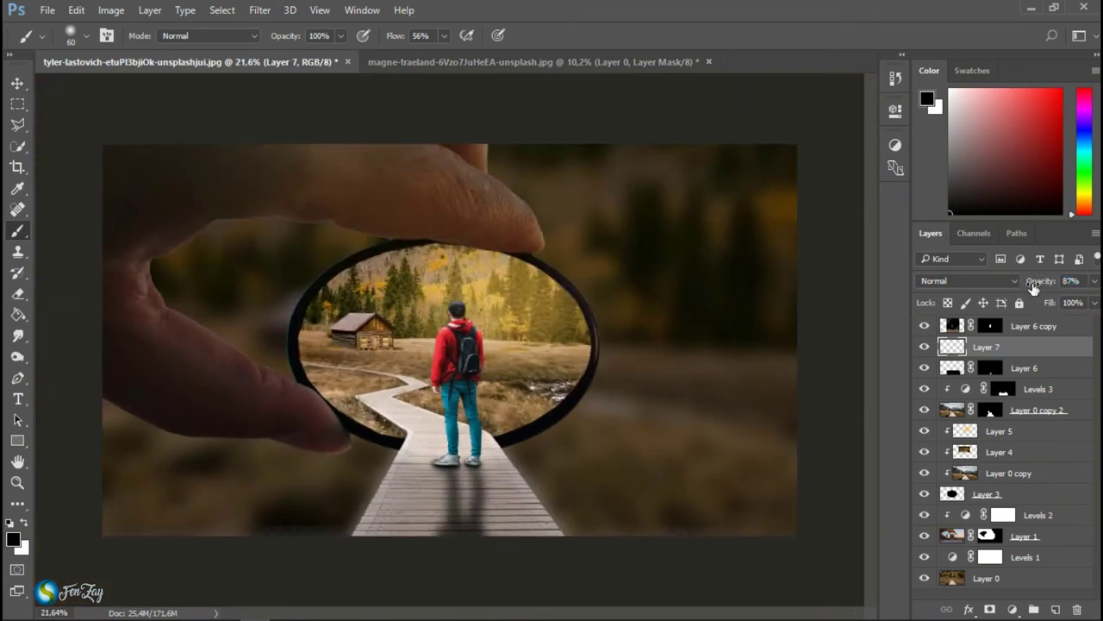
scroll(474, 482, "up", 2)
scroll(474, 481, "down", 3)
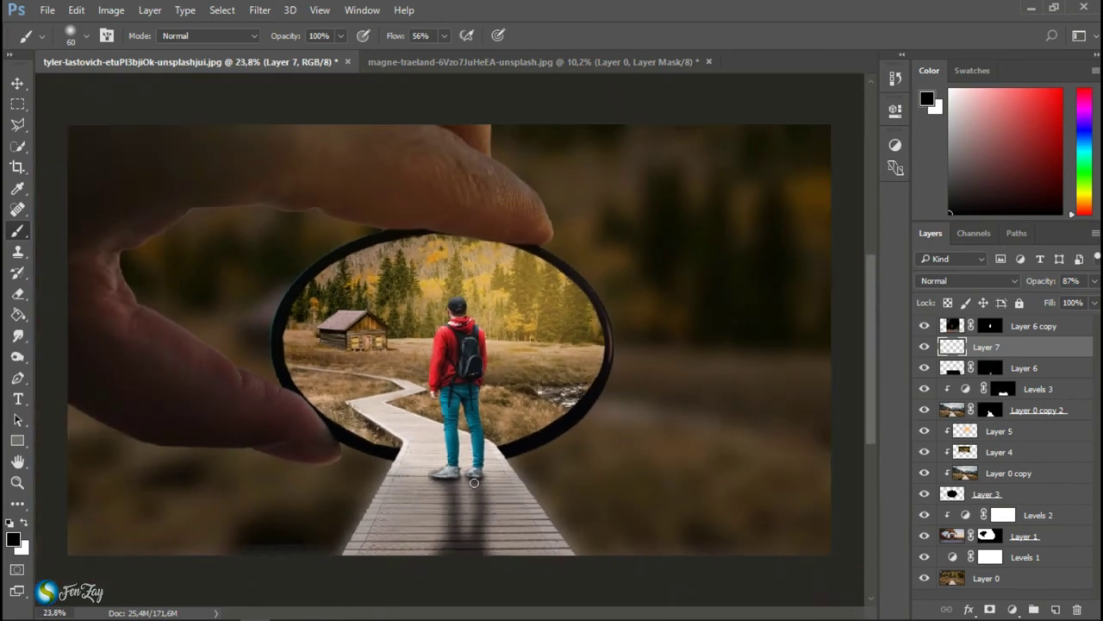
scroll(474, 481, "down", 2)
scroll(474, 484, "down", 1)
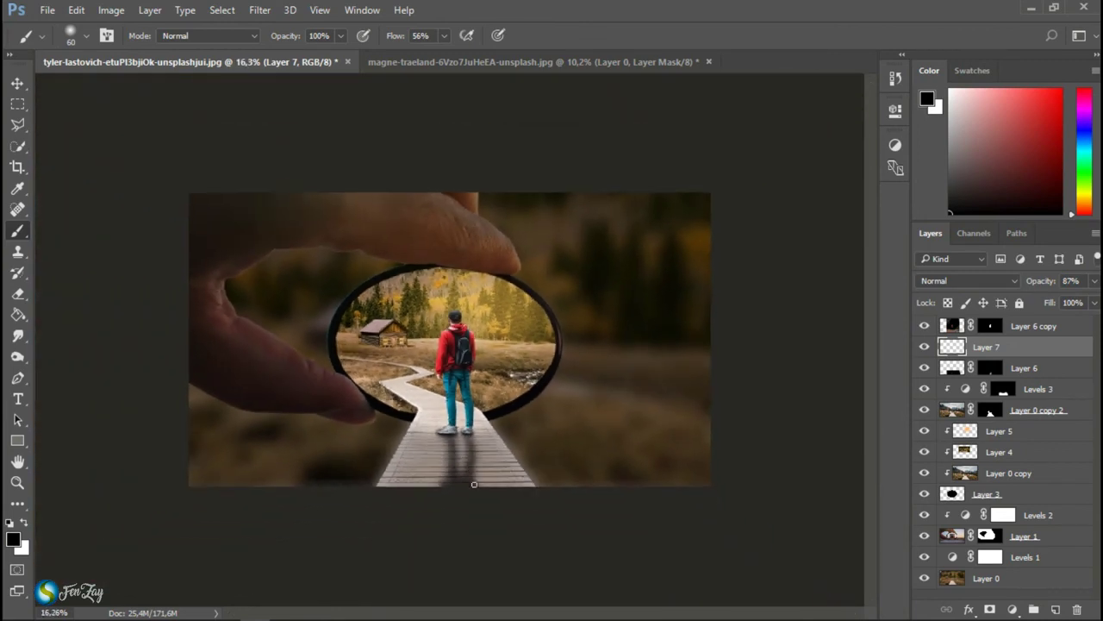
scroll(475, 484, "up", 1)
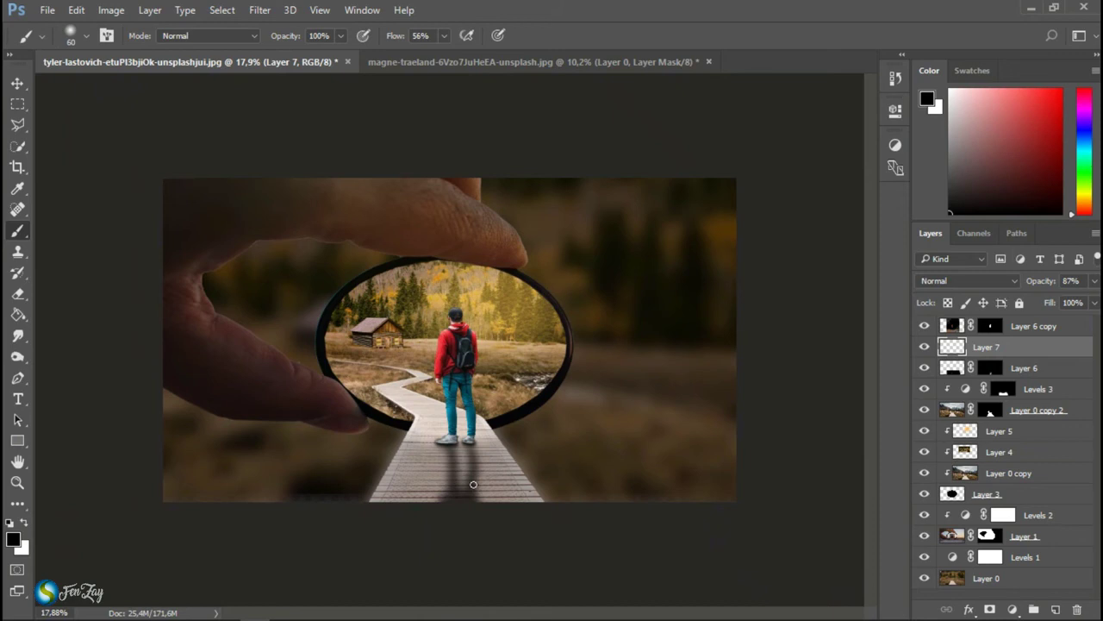
left_click(1024, 369)
left_click_drag(1044, 285, 1034, 285)
key("Return")
Select Layer 6 copy and add empty Layer 8 at the top
left_click(1066, 327)
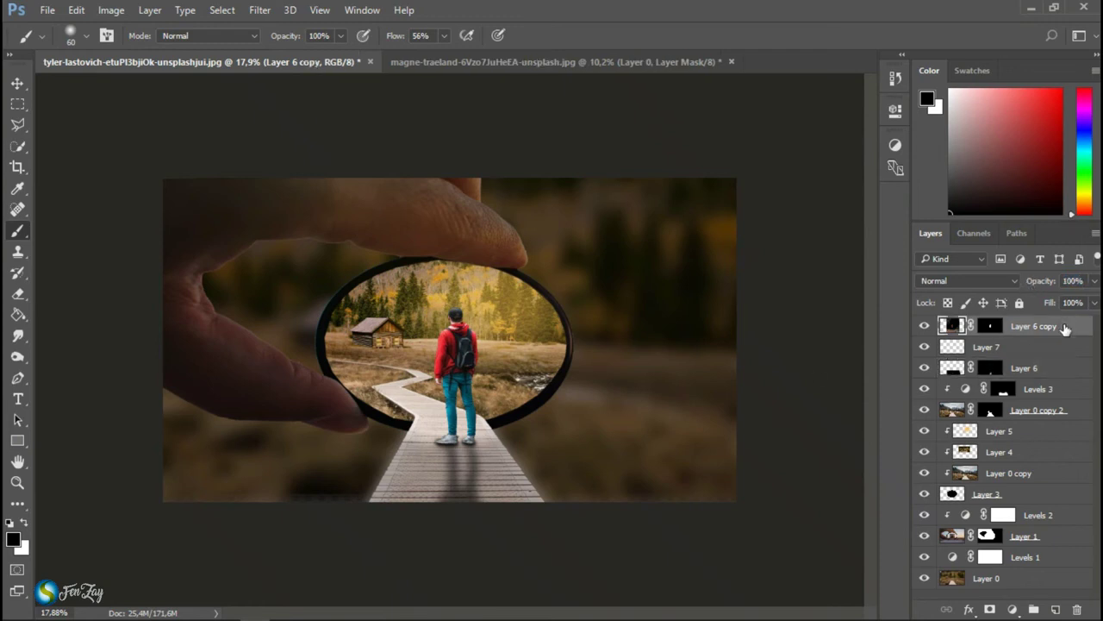
left_click(1067, 367)
left_click(1066, 337)
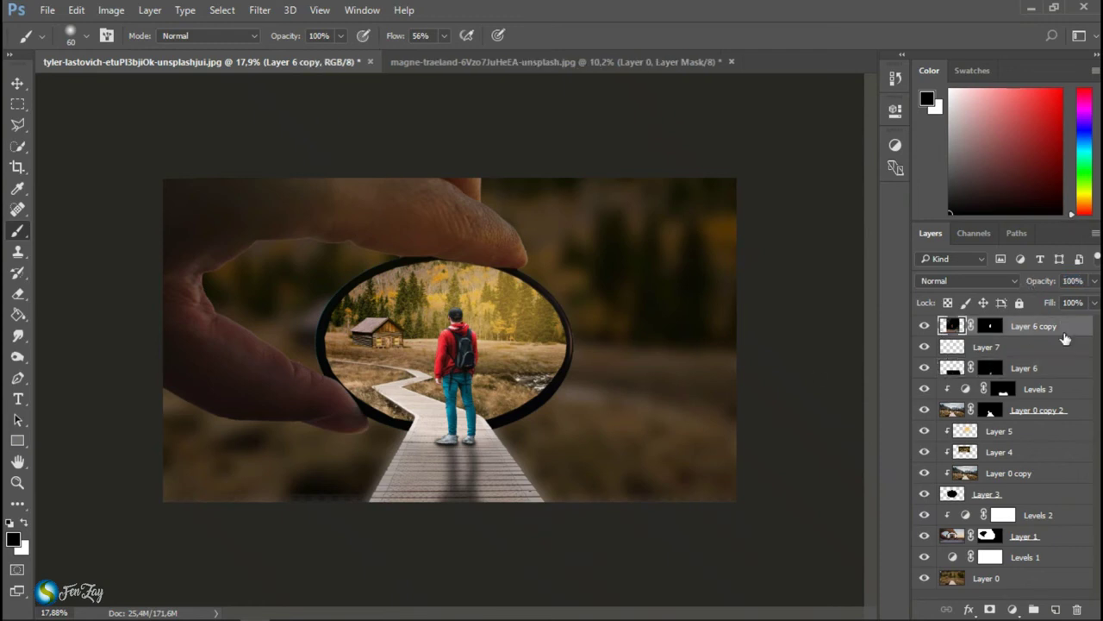
left_click(1055, 608)
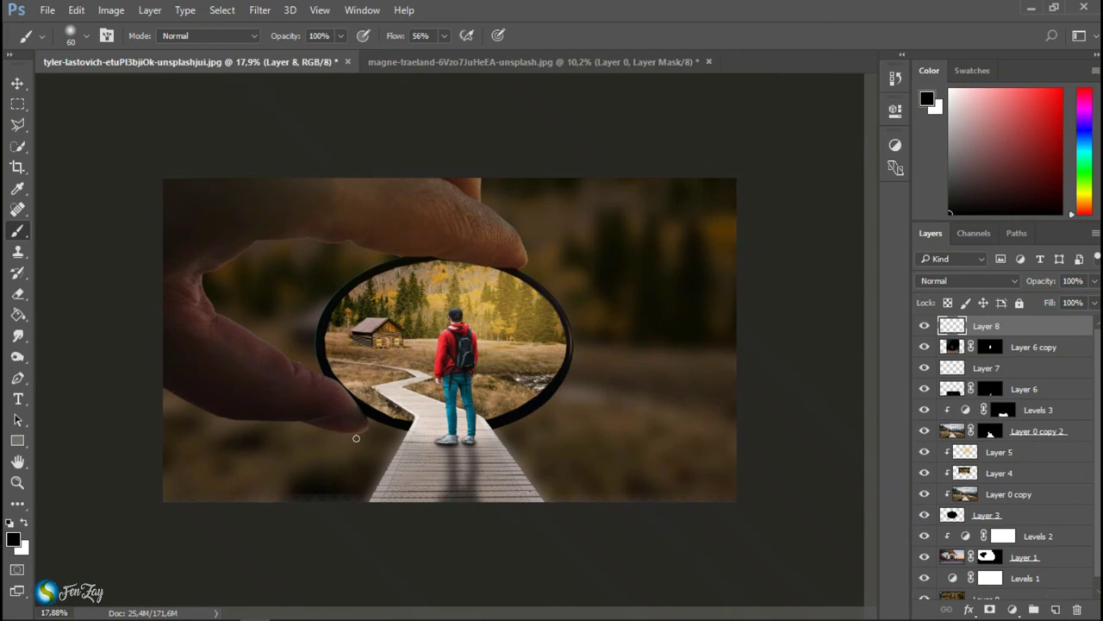
Paint dark shading over the lower image with a 1201 px brush, at 92% opacity
left_click_drag(332, 438, 438, 440)
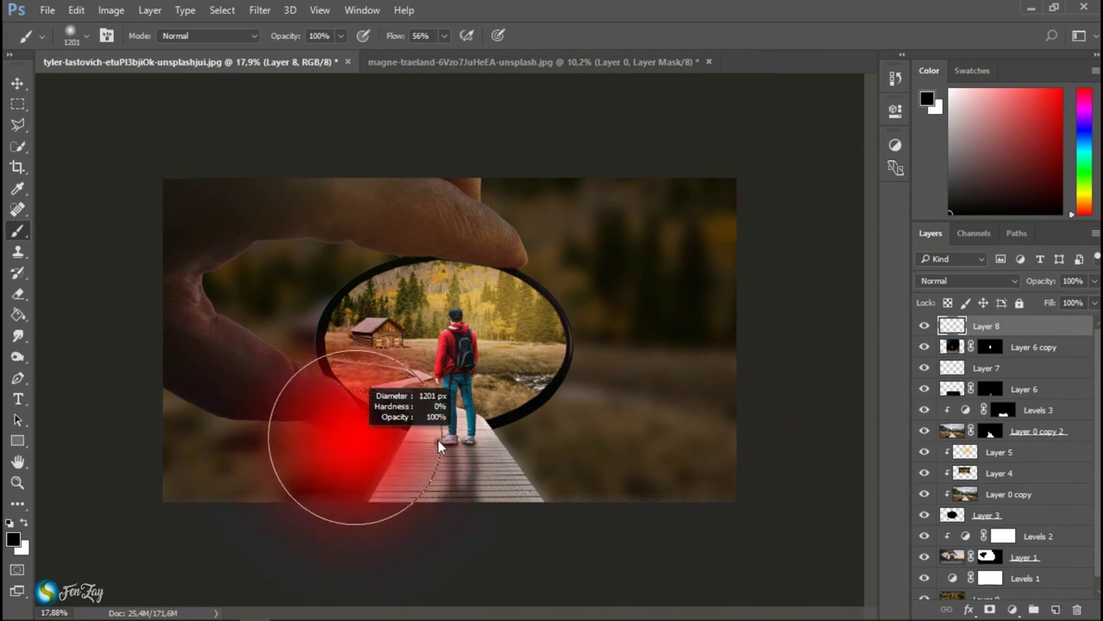
mouse_move(248, 466)
left_mouse_down()
mouse_move(475, 487)
mouse_move(775, 483)
left_mouse_up()
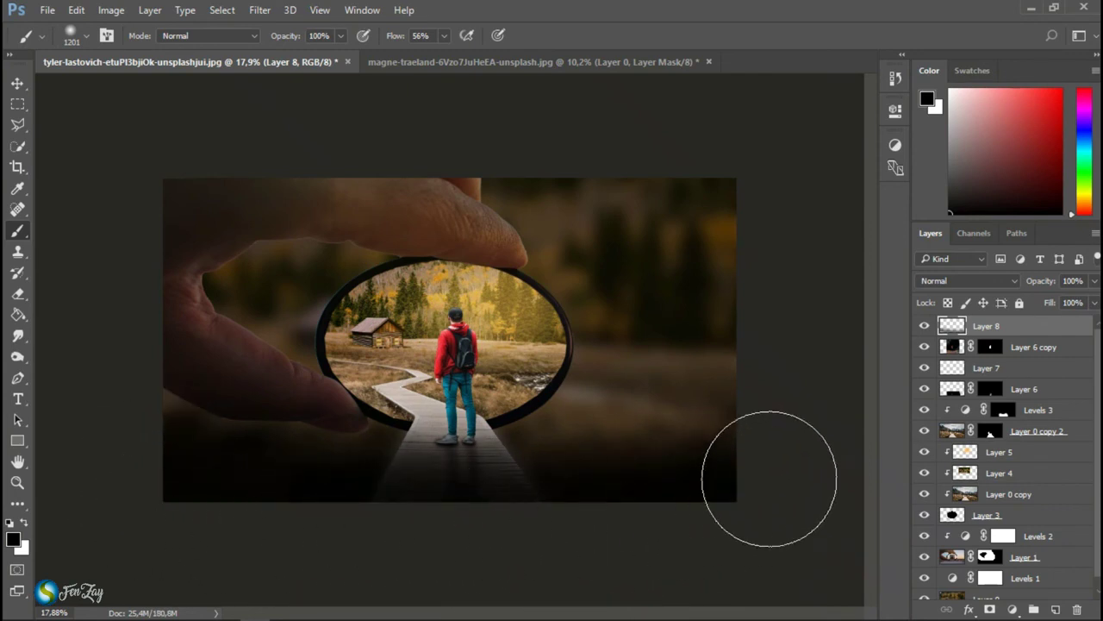
left_click_drag(746, 457, 593, 483)
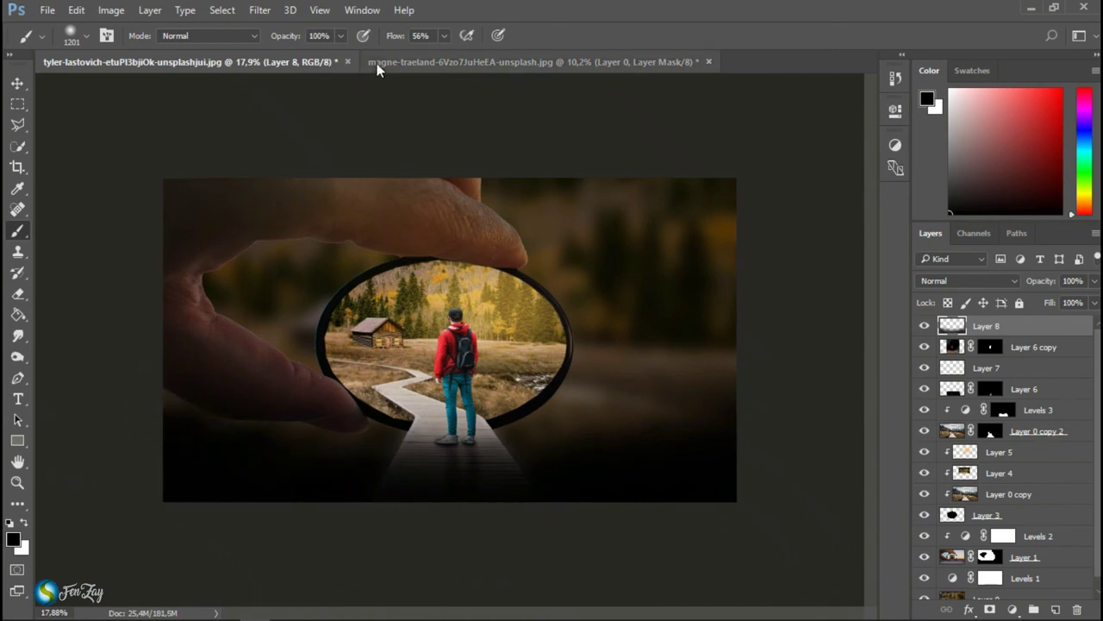
left_click_drag(1039, 284, 1031, 286)
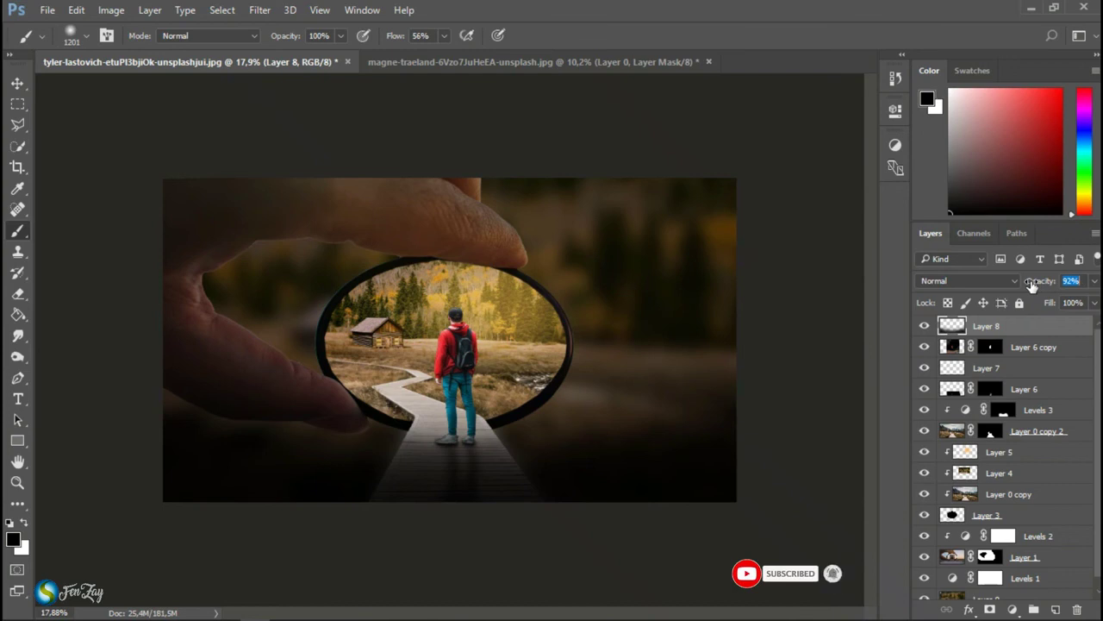
key("Return")
Fade Layer 6 to 45% and lower Layer 8 to 87% opacity
left_click(1039, 381)
left_click_drag(1044, 280, 1032, 287)
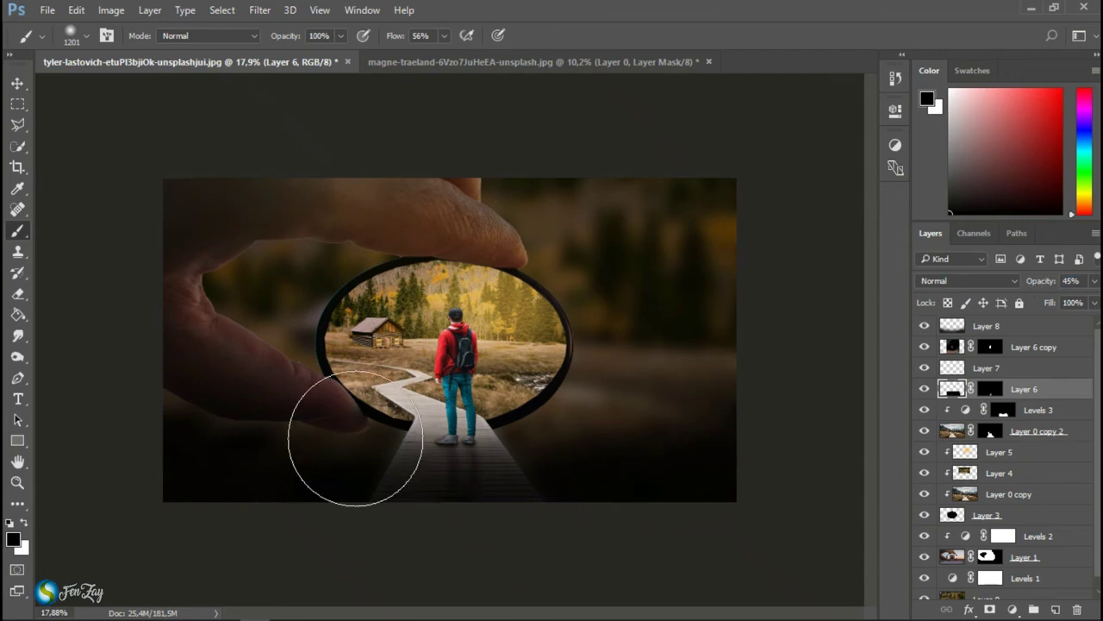
left_click(1037, 319)
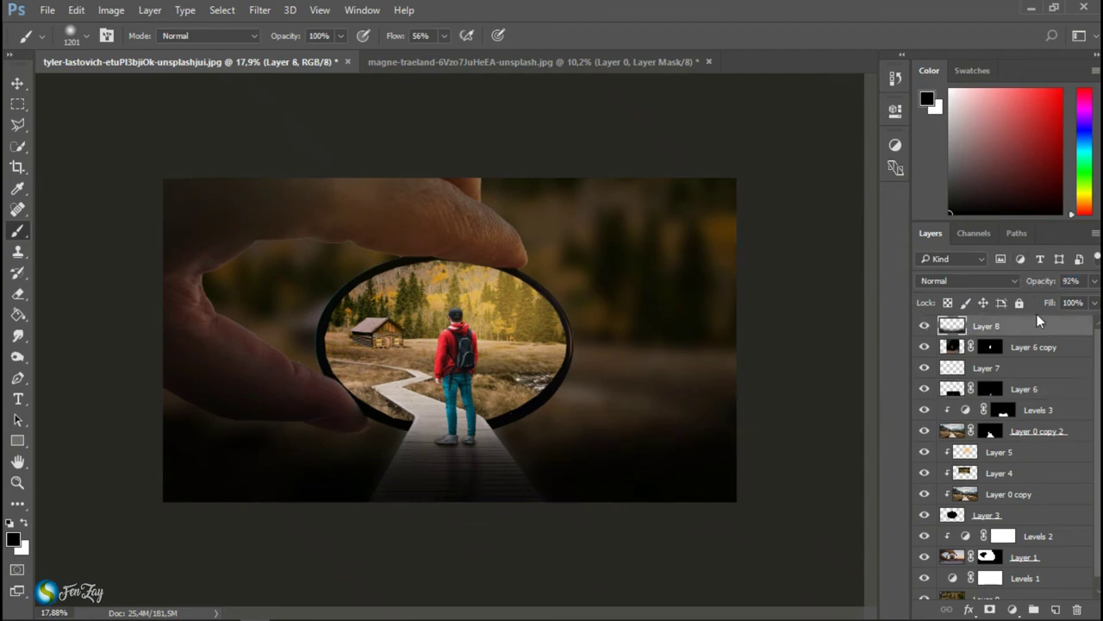
left_click_drag(1044, 283, 1039, 286)
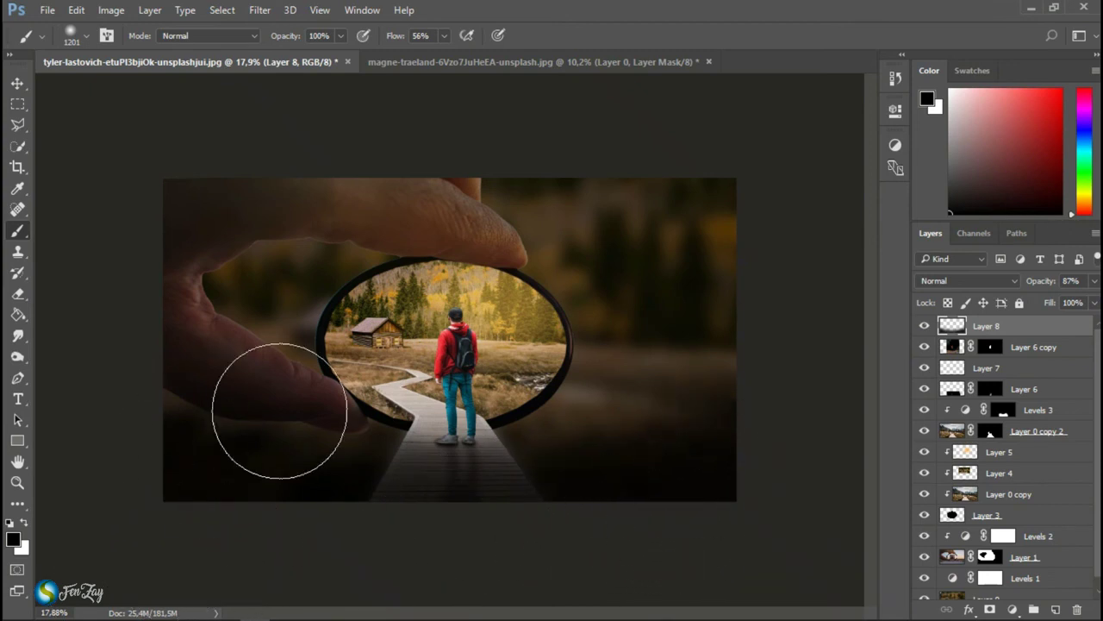
Shift Layer 8 slightly down with Free Transform
key("ctrl+t")
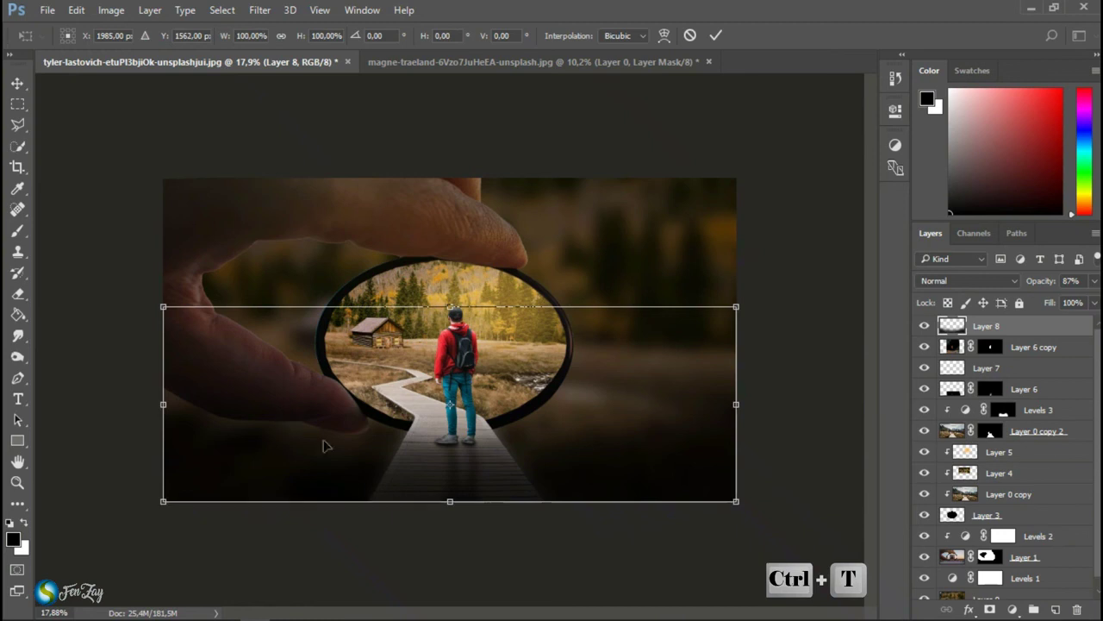
left_click_drag(411, 472, 411, 483)
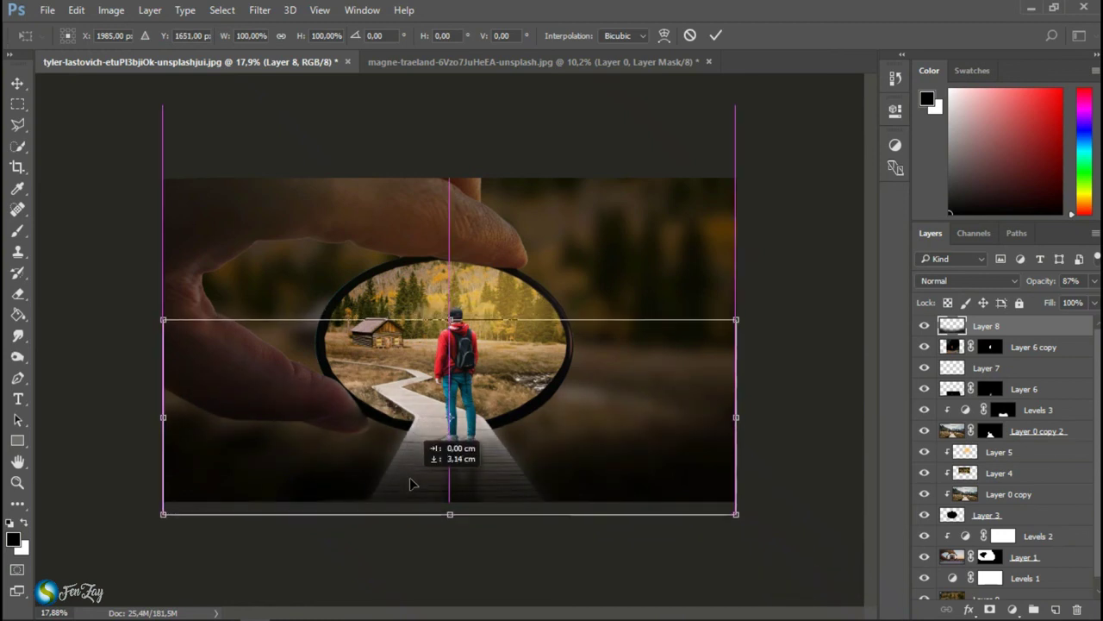
left_click(715, 36)
key("b")
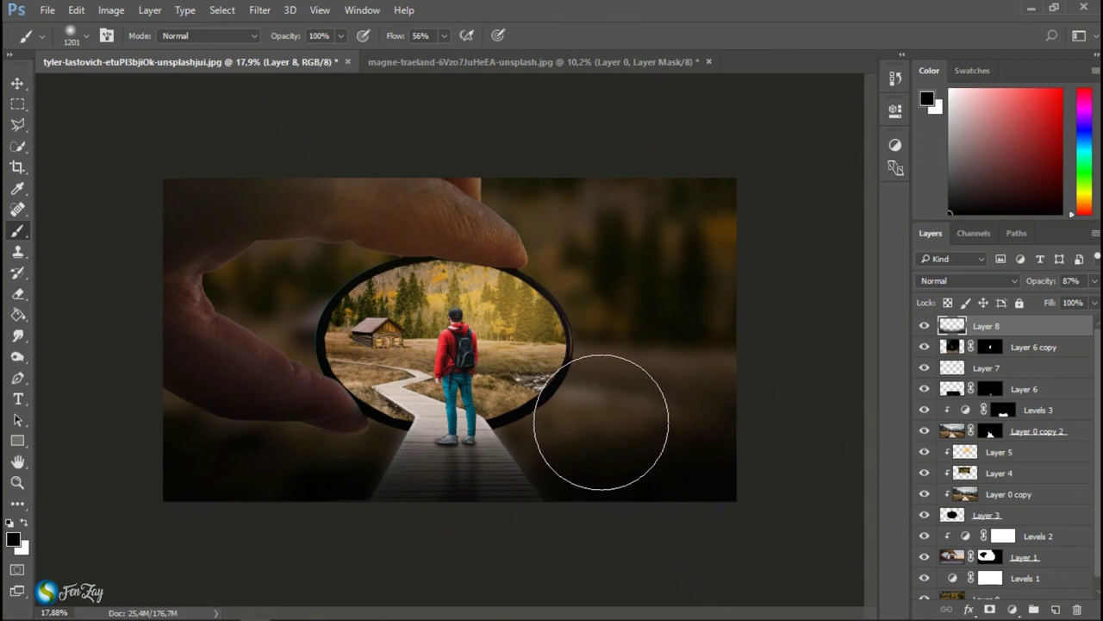
left_click(17, 83)
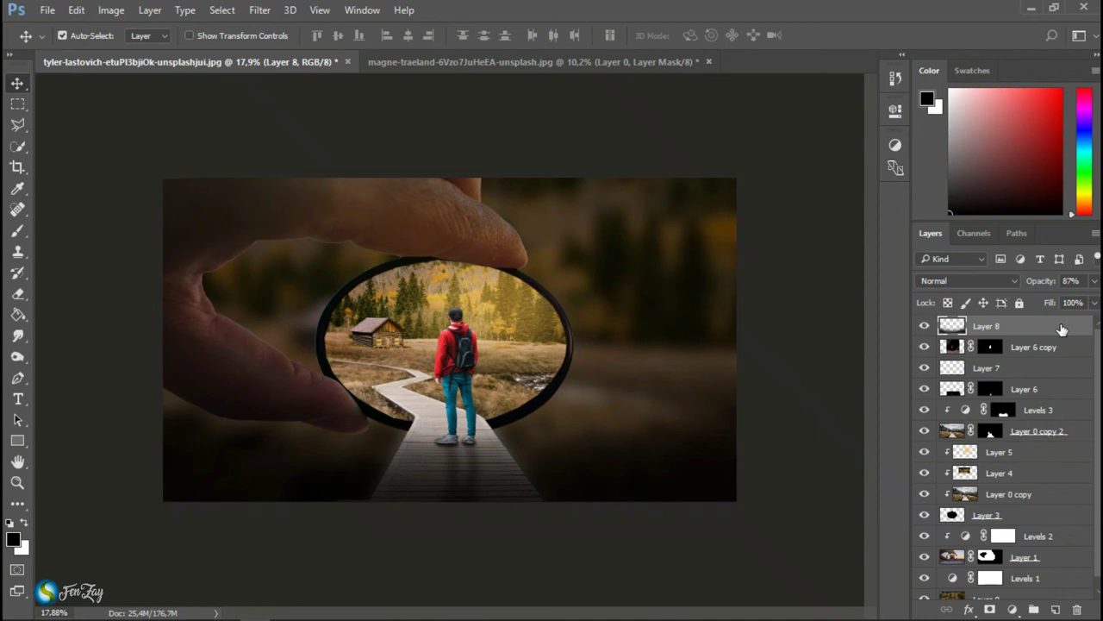
Add a Curves adjustment layer and pull the RGB curve down in the shadows
left_click(1012, 609)
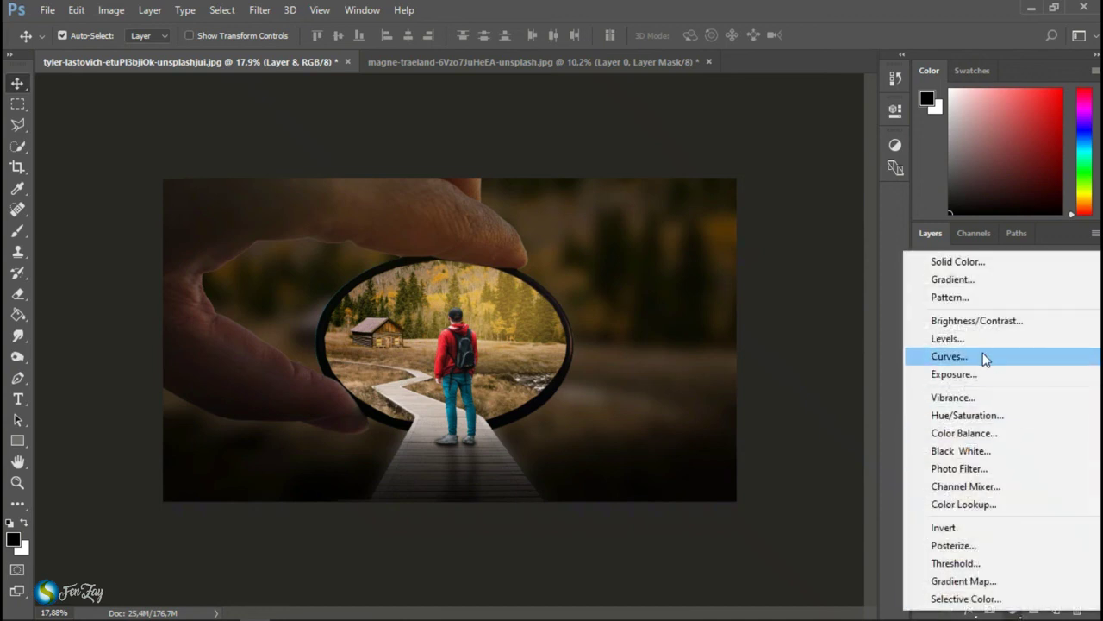
left_click(985, 357)
left_click_drag(851, 195, 832, 196)
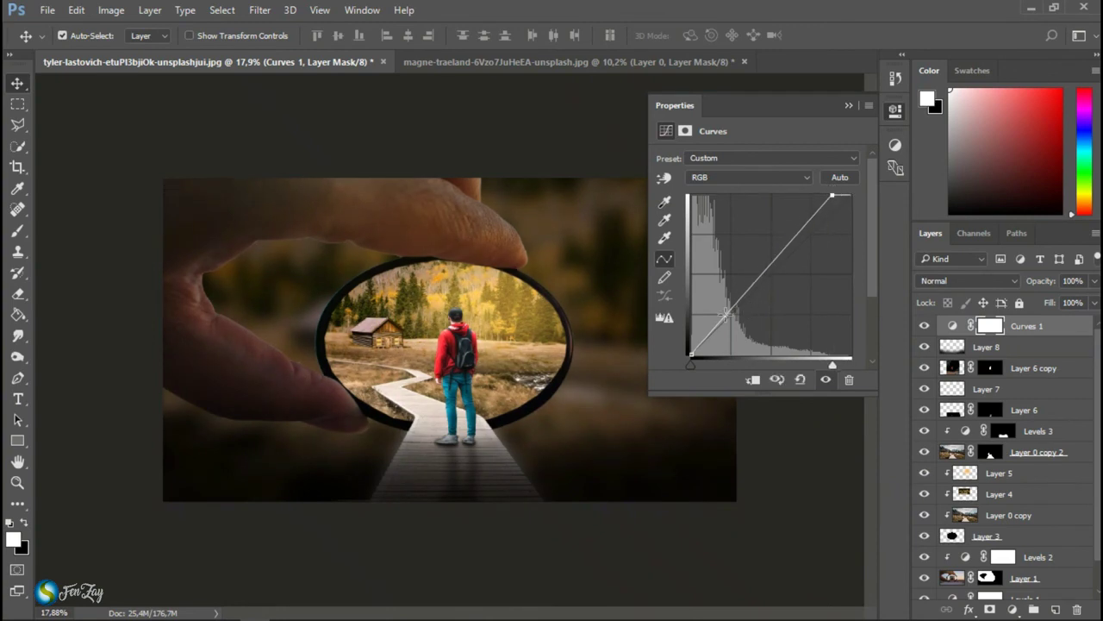
left_click_drag(726, 312, 737, 324)
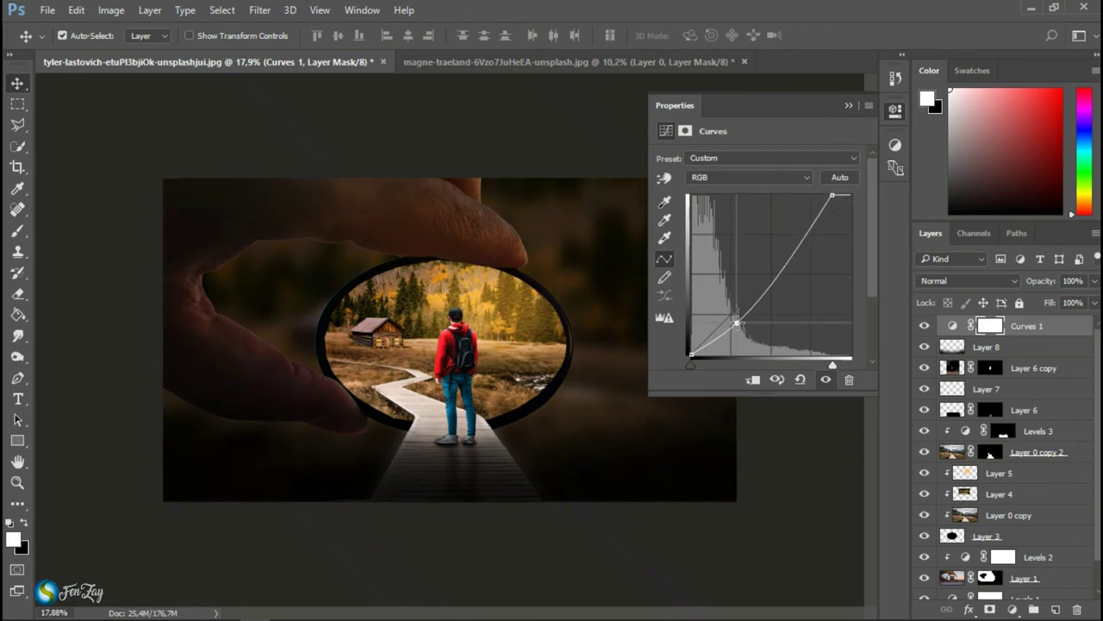
left_click_drag(737, 324, 737, 318)
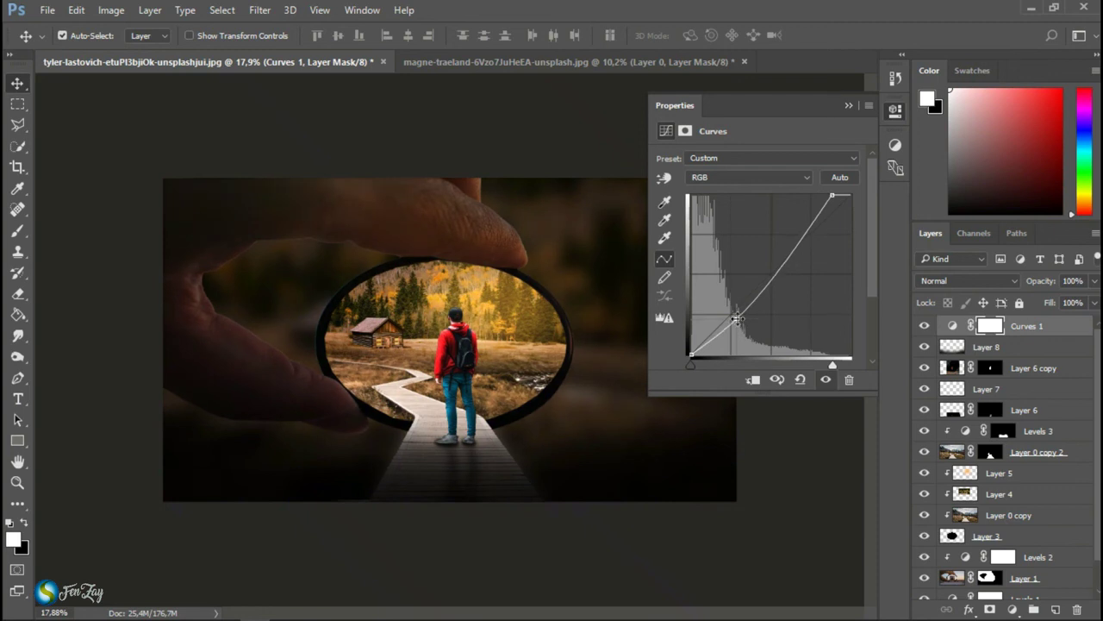
Raise the Red channel curve to warm the image
left_click(803, 178)
left_click(791, 211)
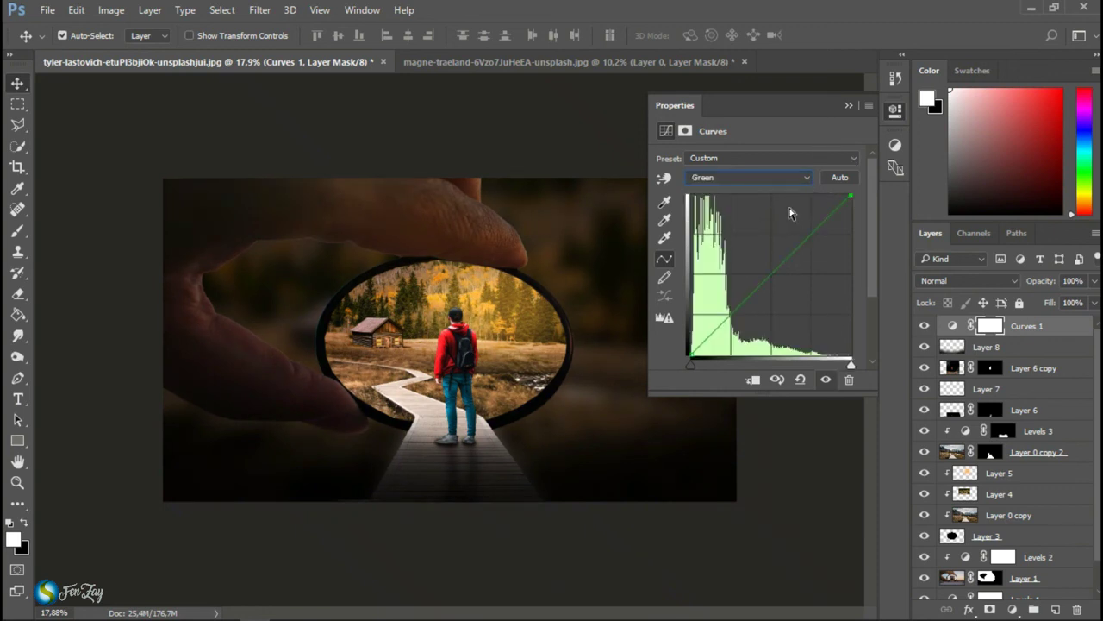
left_click(808, 179)
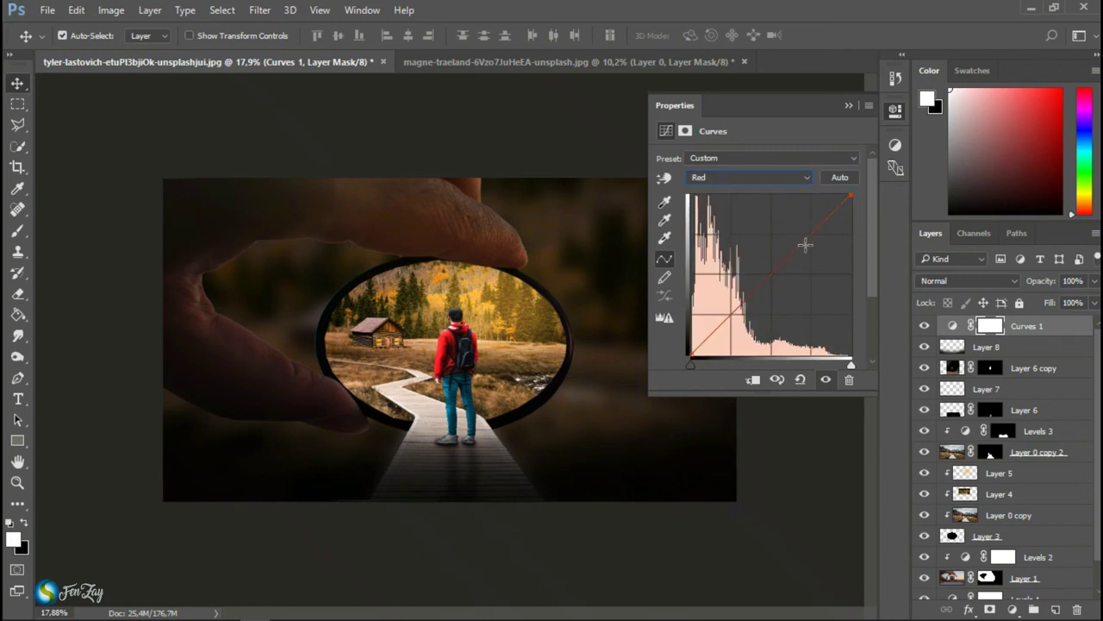
left_click(799, 238)
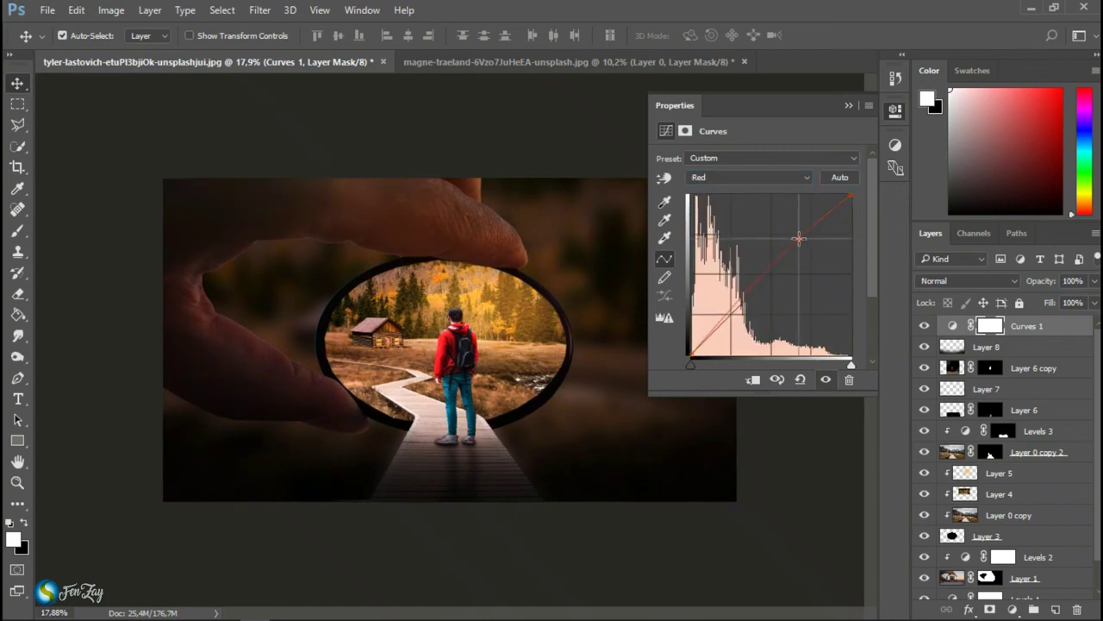
left_click_drag(799, 239, 798, 235)
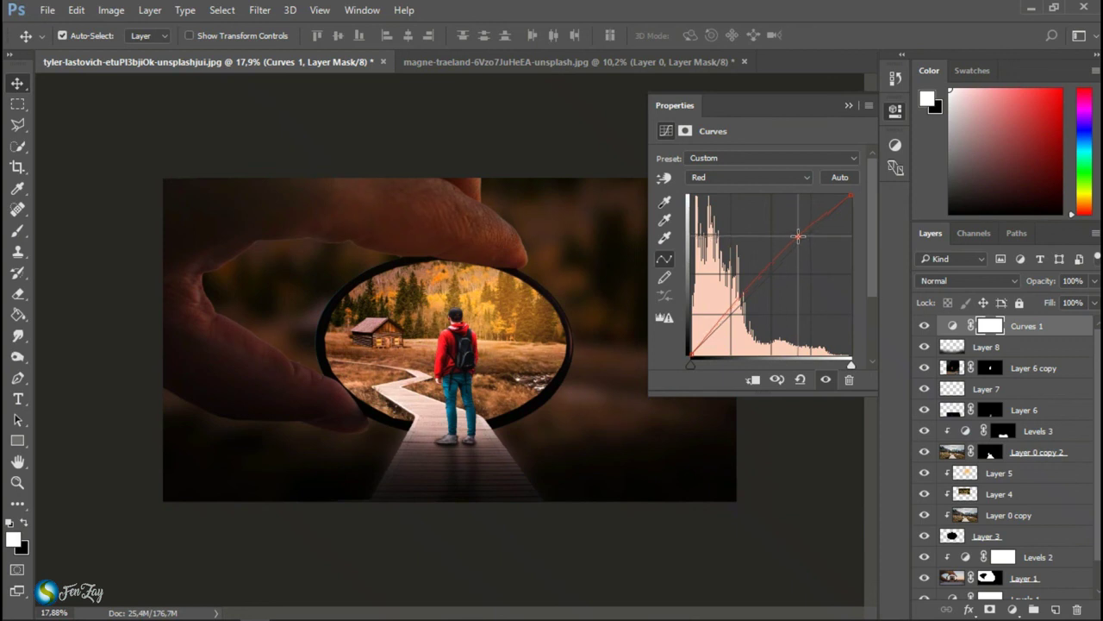
left_click(849, 105)
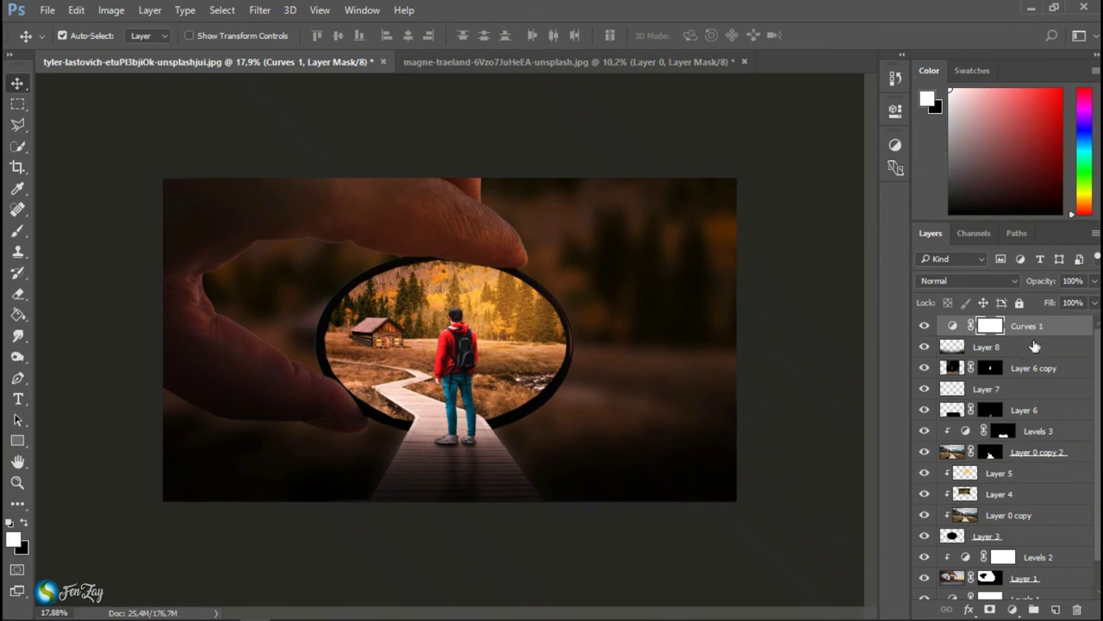
Add a Hue/Saturation adjustment layer with Saturation +12
left_click(1013, 609)
left_click(1013, 610)
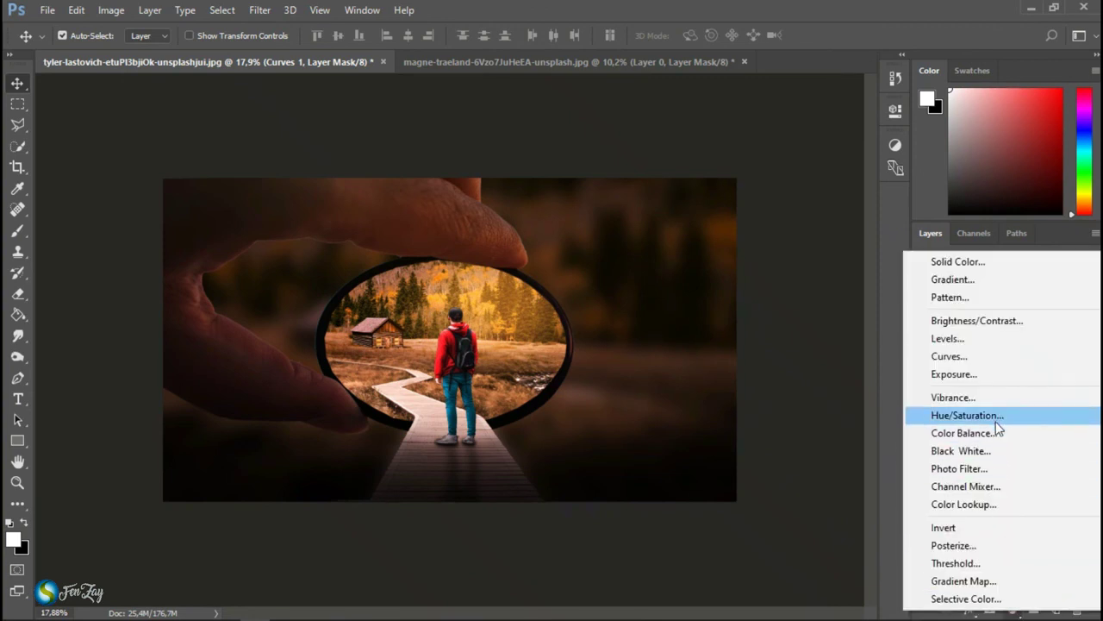
left_click(967, 414)
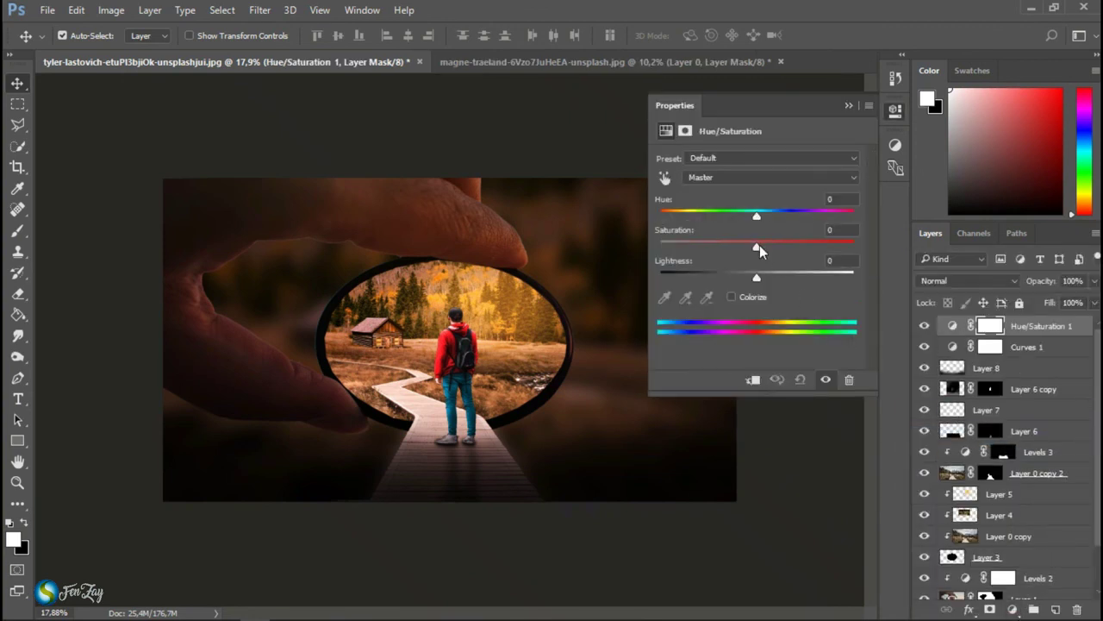
left_click_drag(759, 245, 772, 246)
left_click(849, 104)
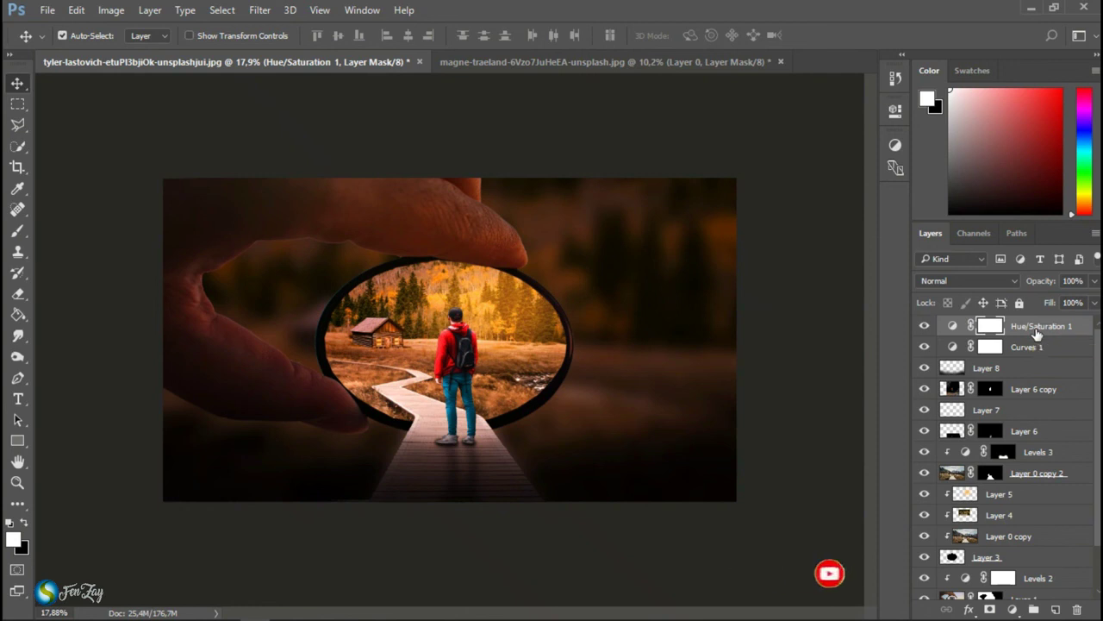
Lower Layer 5's opacity to 38%, then reselect Hue/Saturation 1
scroll(1034, 467, "down", 2)
key("shift+alt+s")
left_click(1033, 466)
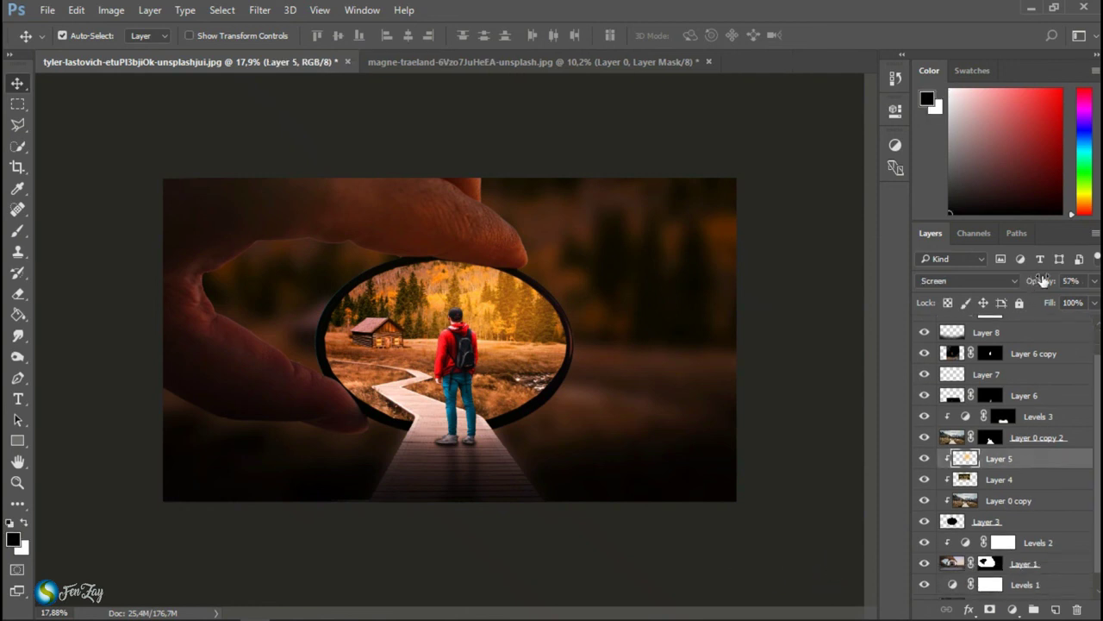
left_click_drag(1043, 281, 1031, 281)
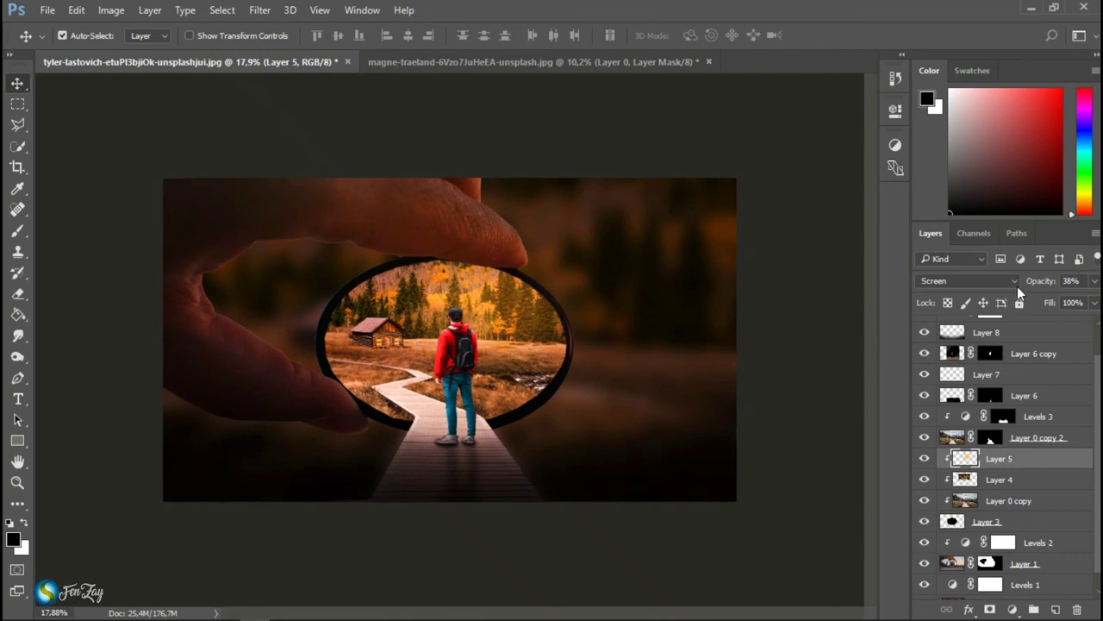
scroll(1034, 414, "up", 2)
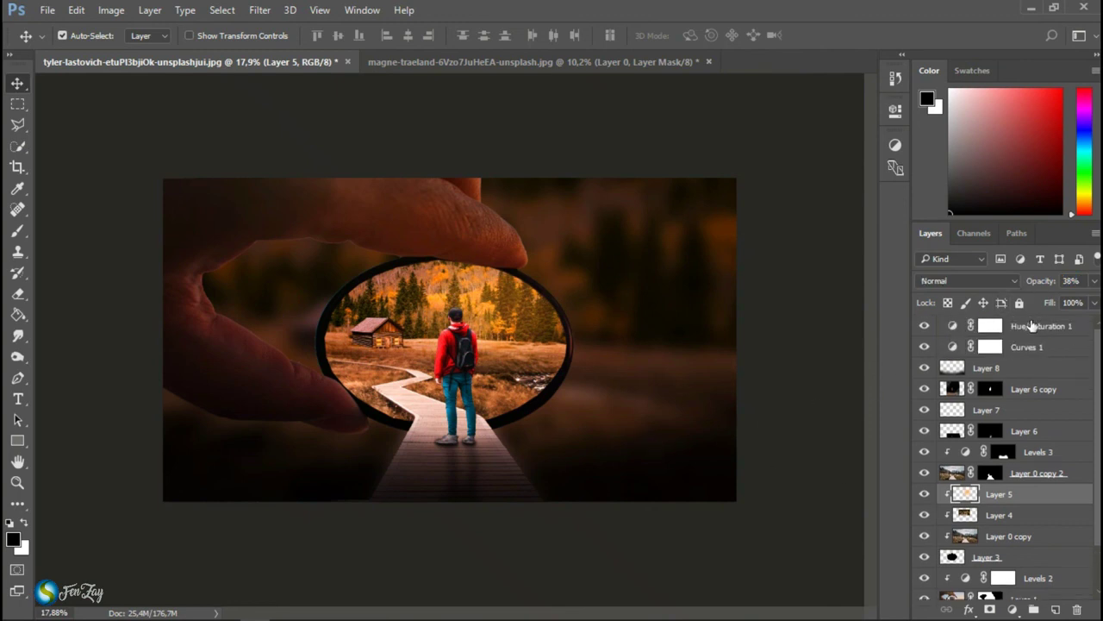
left_click(1031, 326)
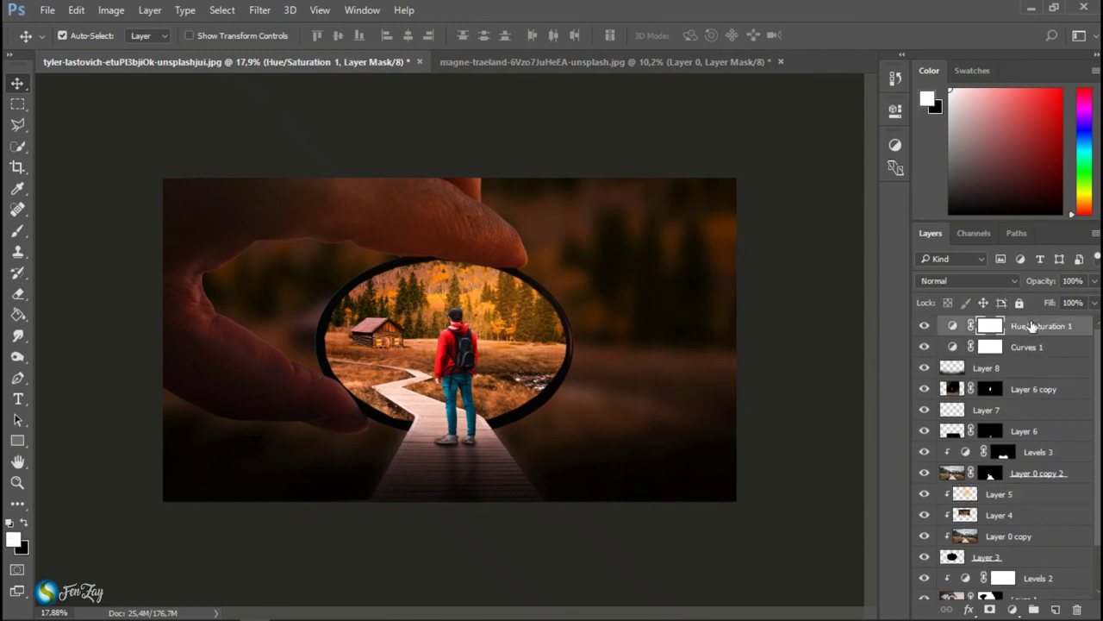
scroll(566, 423, "up", 1)
scroll(414, 426, "up", 1)
scroll(413, 426, "up", 1)
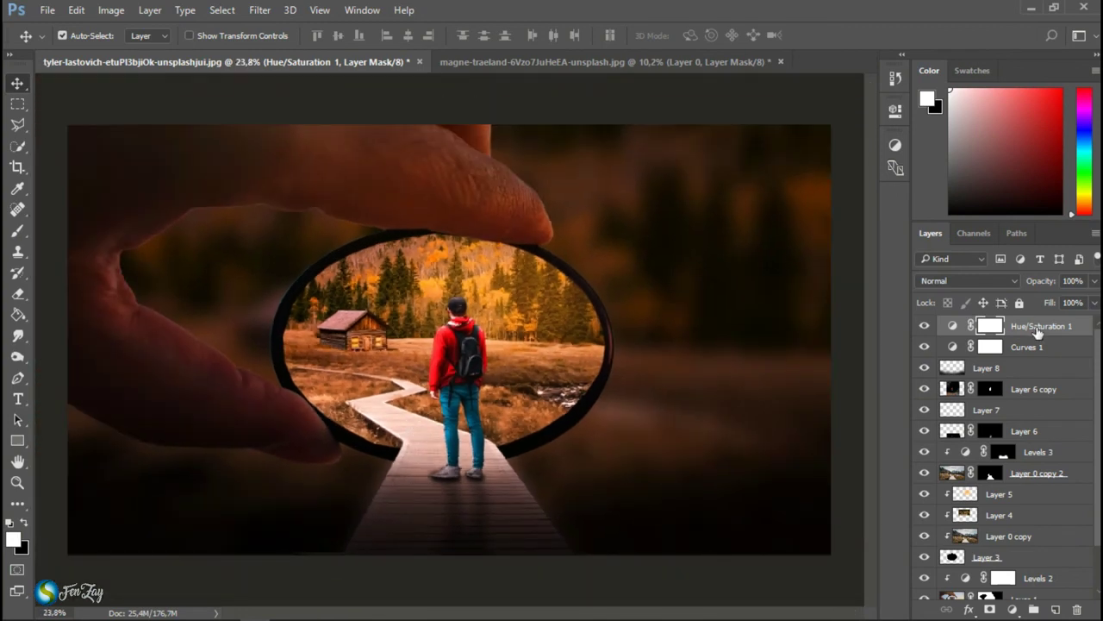
Stamp visible layers into Layer 9, then apply Color Efex Pro 4 Cross Processing at 43% strength
key("ctrl+shift+alt+e")
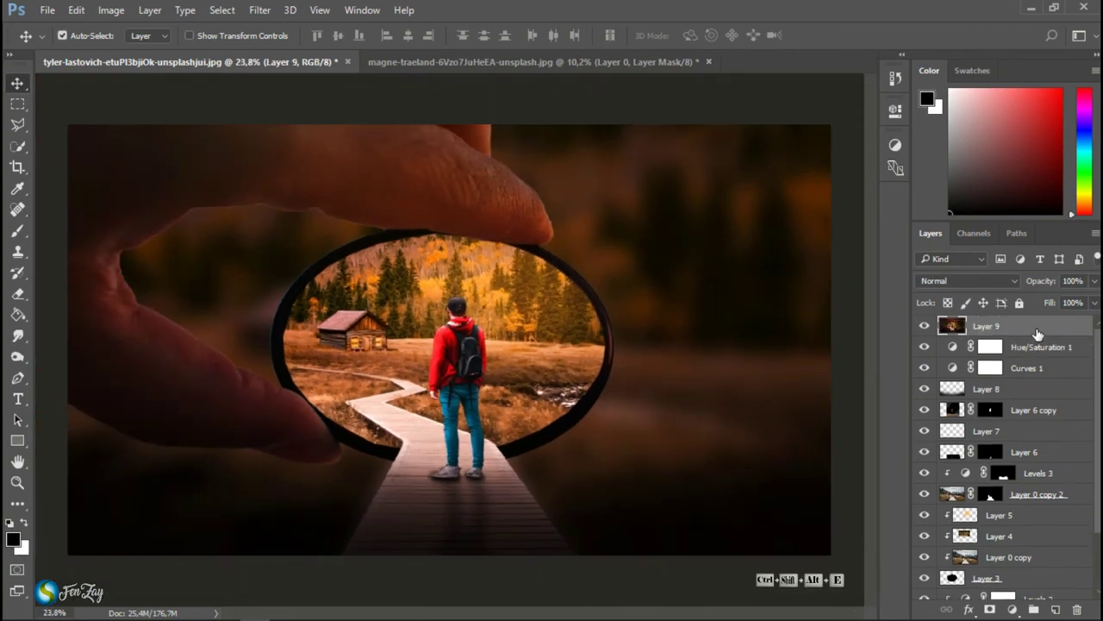
left_click(260, 9)
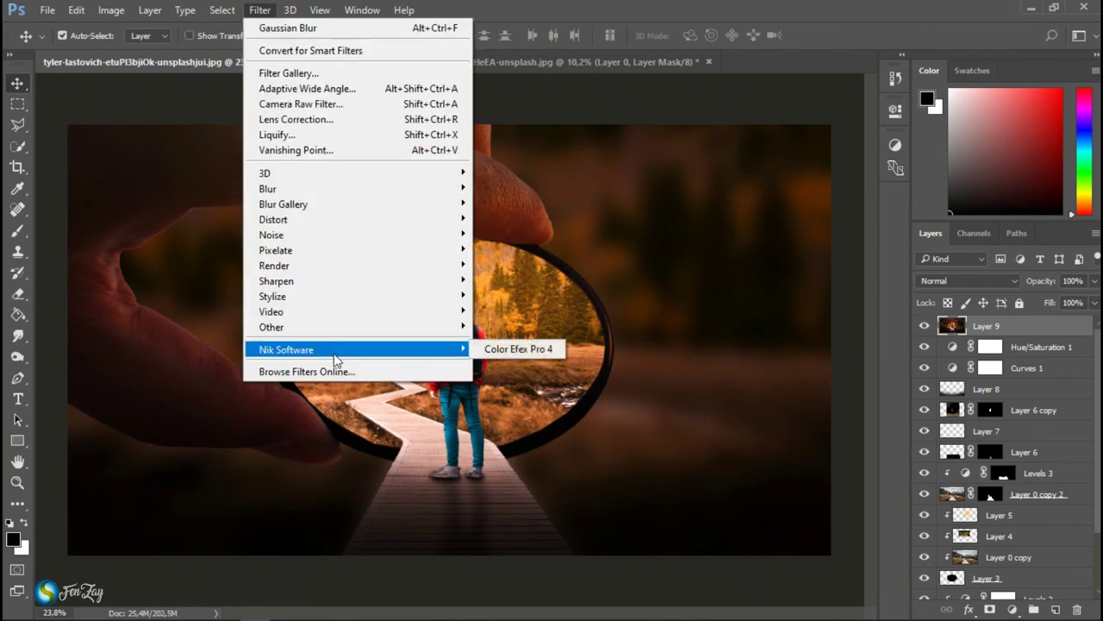
left_click(493, 352)
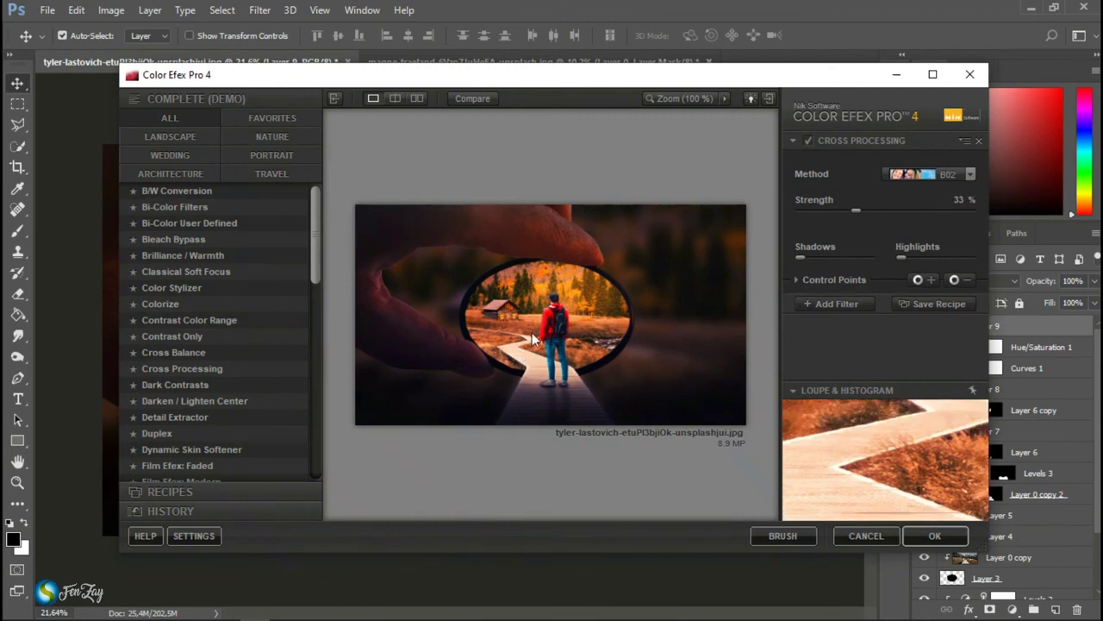
left_click_drag(861, 209, 877, 203)
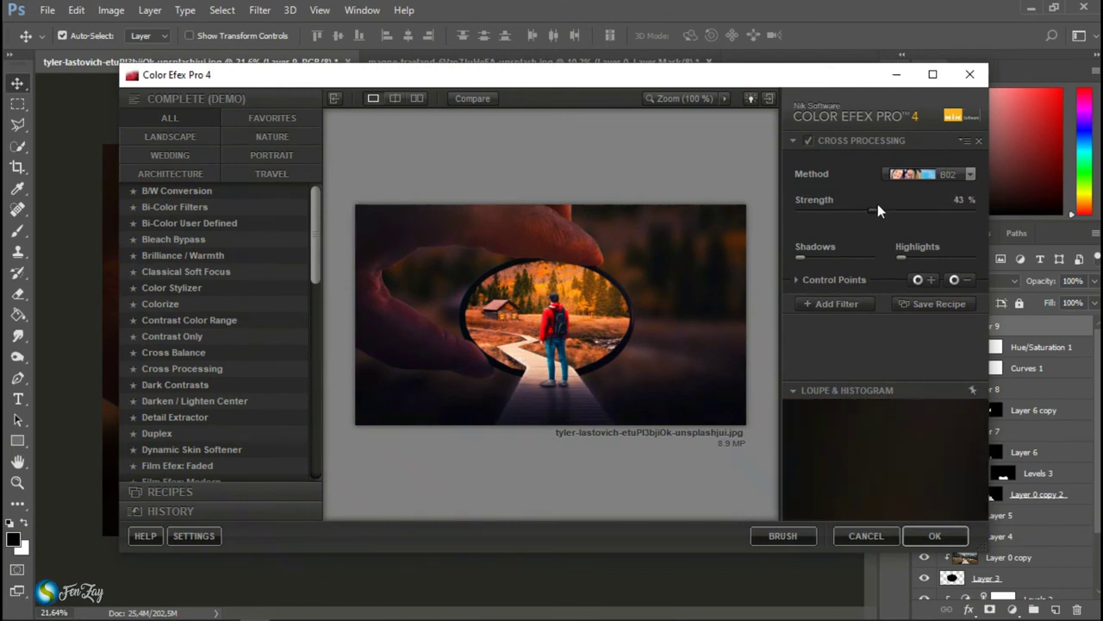
left_click(935, 536)
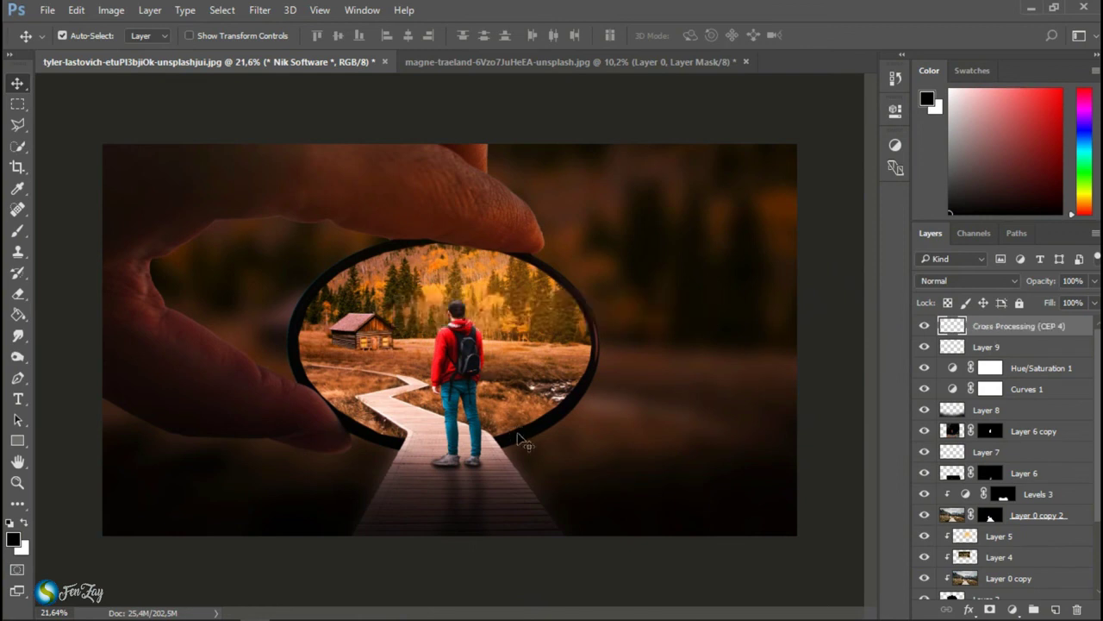
scroll(522, 442, "down", 2)
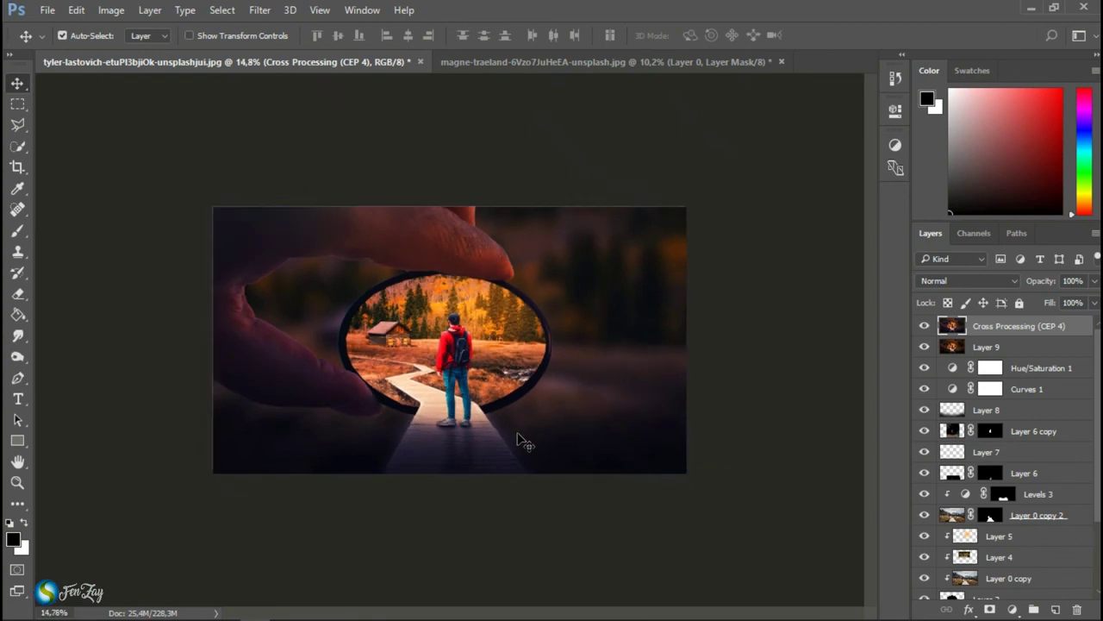
scroll(521, 442, "up", 2)
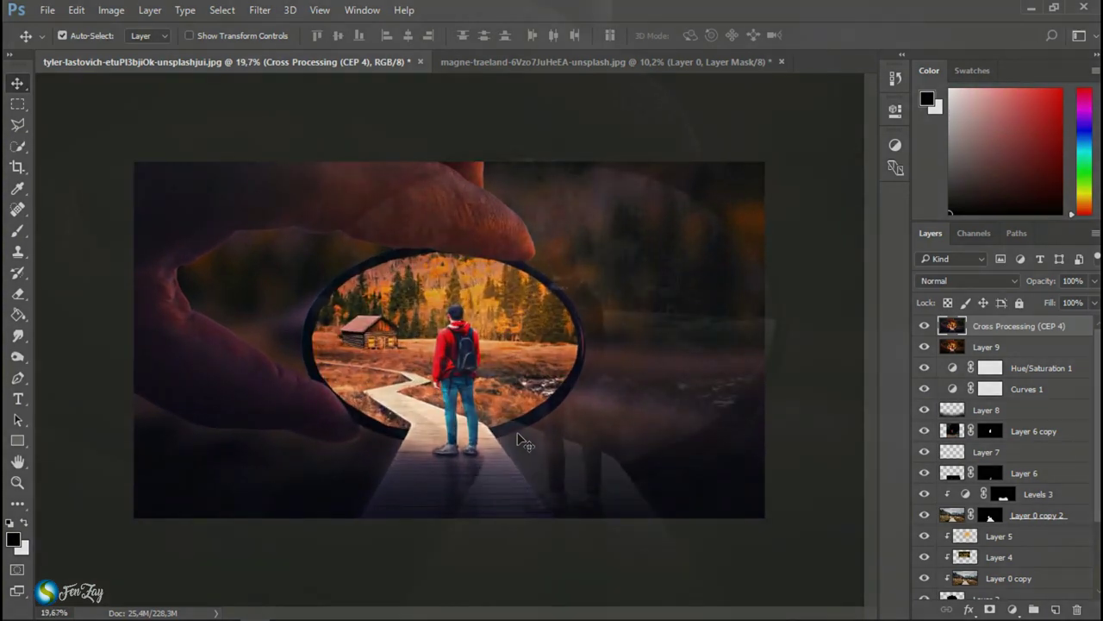